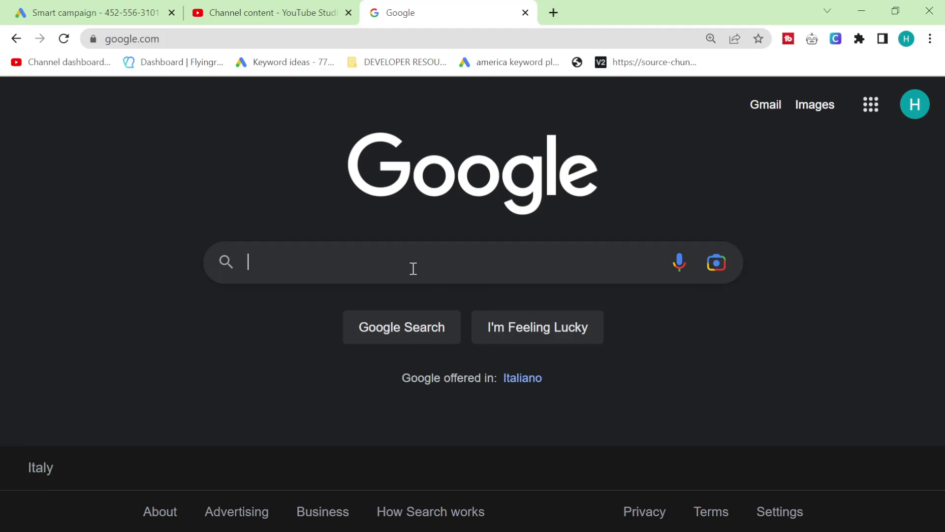
- Search Google for "ad words" and open the Google Ads website
type("ad word")
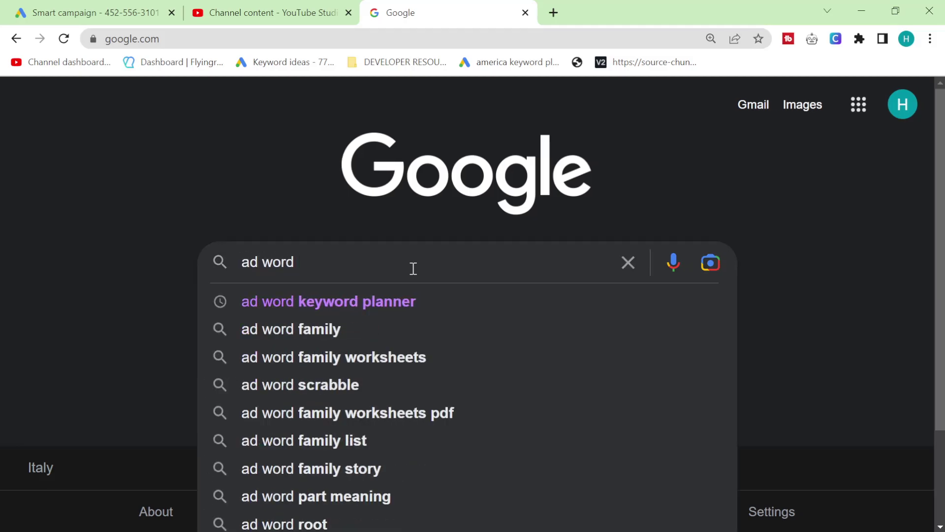
key("BackSpace")
key("BackSpace")
key("BackSpace")
key("BackSpace")
key("BackSpace")
key("BackSpace")
key("BackSpace")
key("BackSpace")
type("ad words")
key("Return")
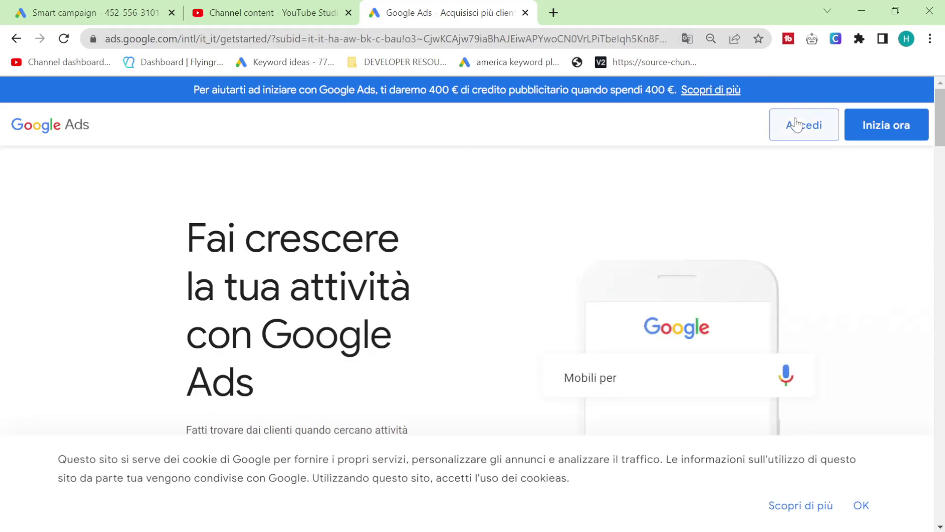
- Start creating a new Google Ads account and place its tab beside the campaign setup that is already open
left_click(898, 137)
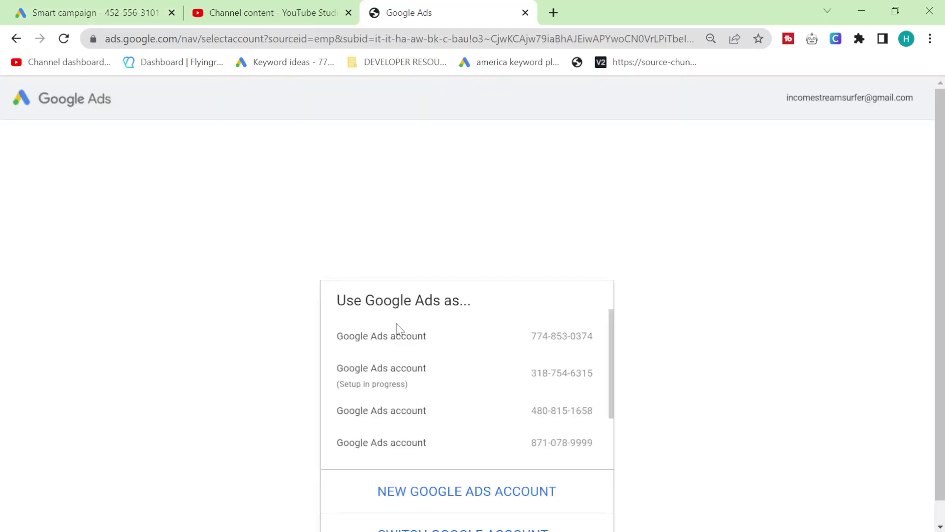
left_click(468, 492)
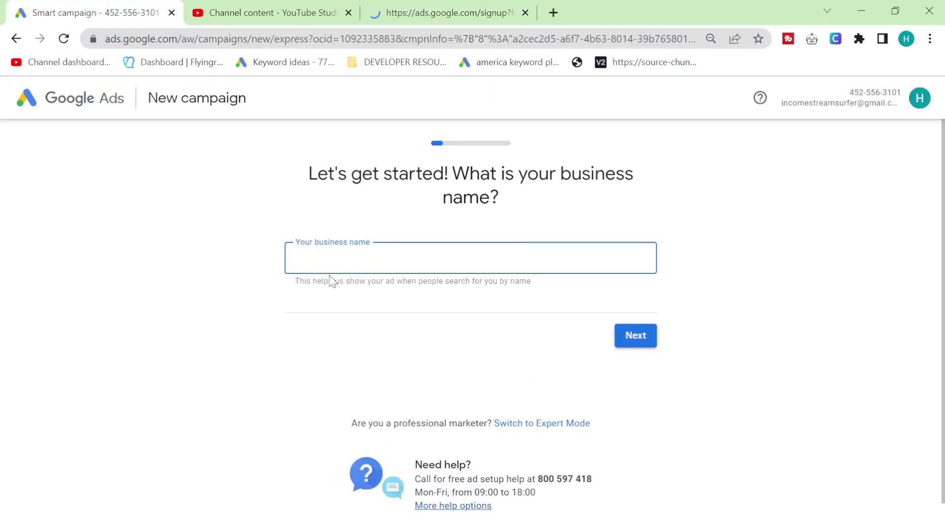
left_click_drag(433, 12, 154, 6)
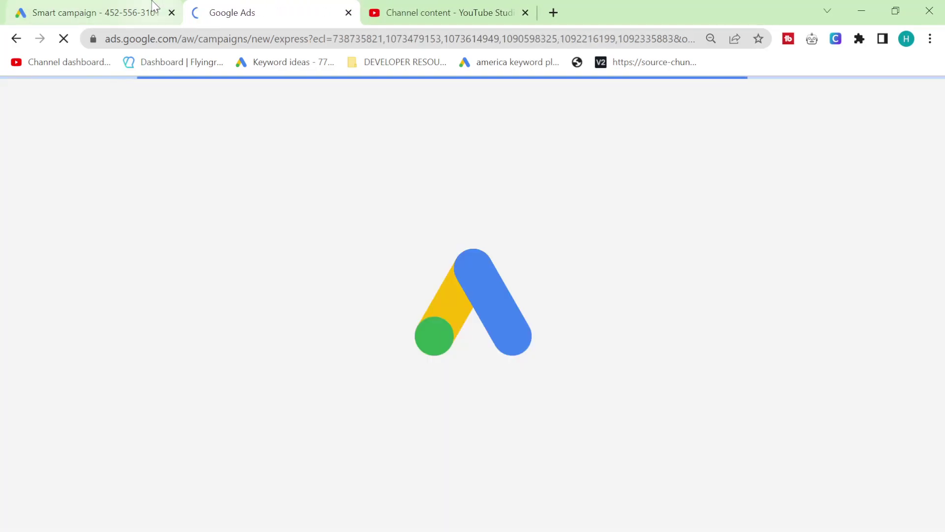
- Switch the already open campaign setup to Expert Mode and close the duplicate campaign setup tab
scroll(445, 337, "down", 1)
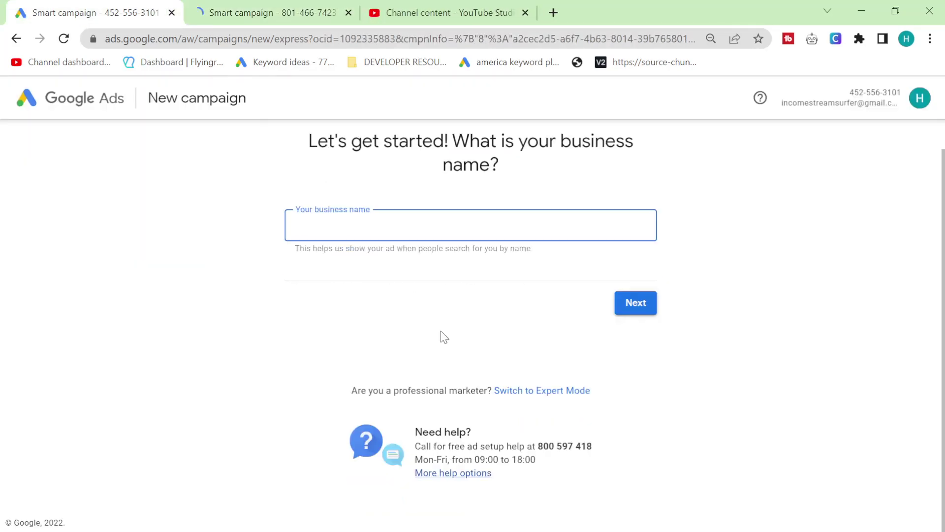
left_click(271, 12)
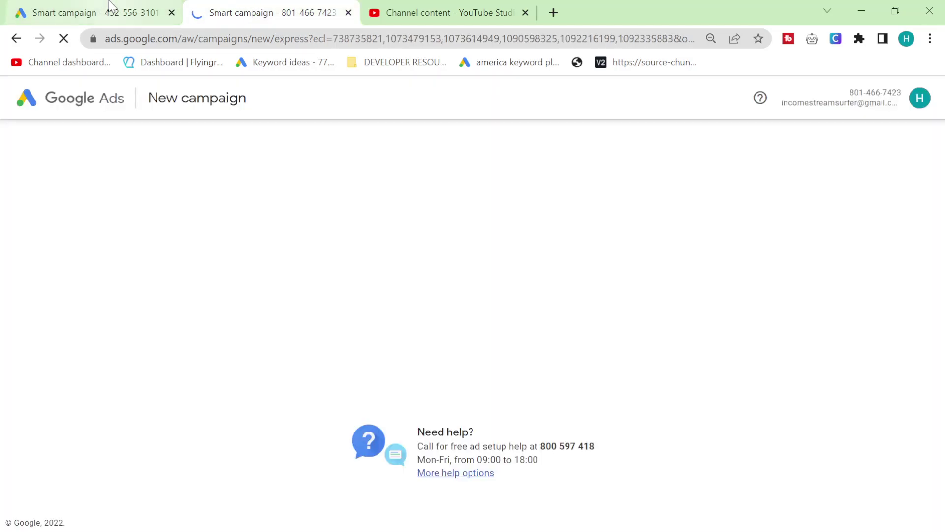
left_click(110, 10)
left_click(507, 391)
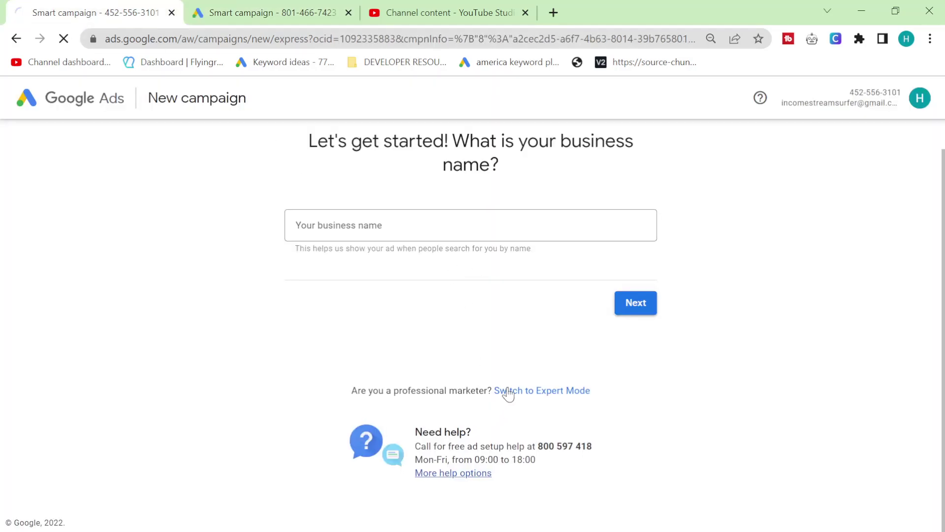
left_click(348, 12)
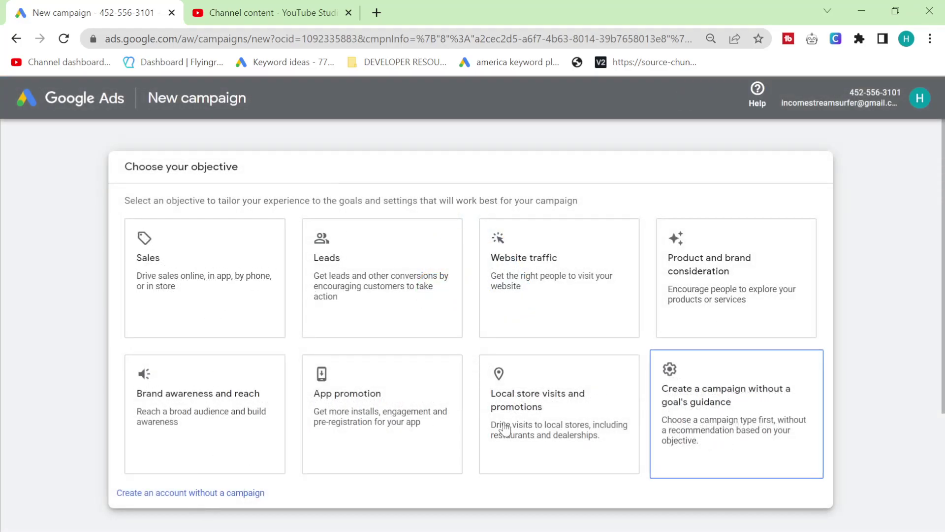
- Create the account without a campaign, opting in to performance tips and promotional offers, and open the account overview
left_click(177, 494)
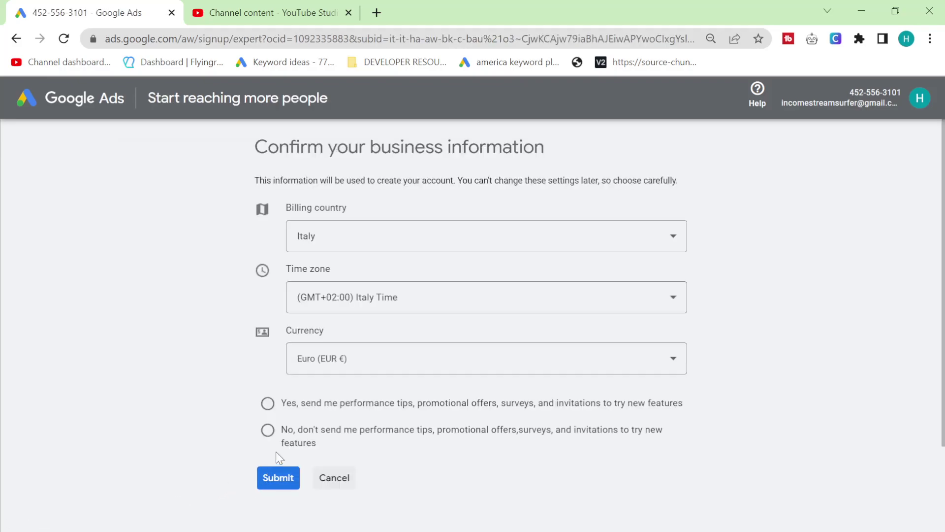
left_click(291, 404)
left_click(277, 477)
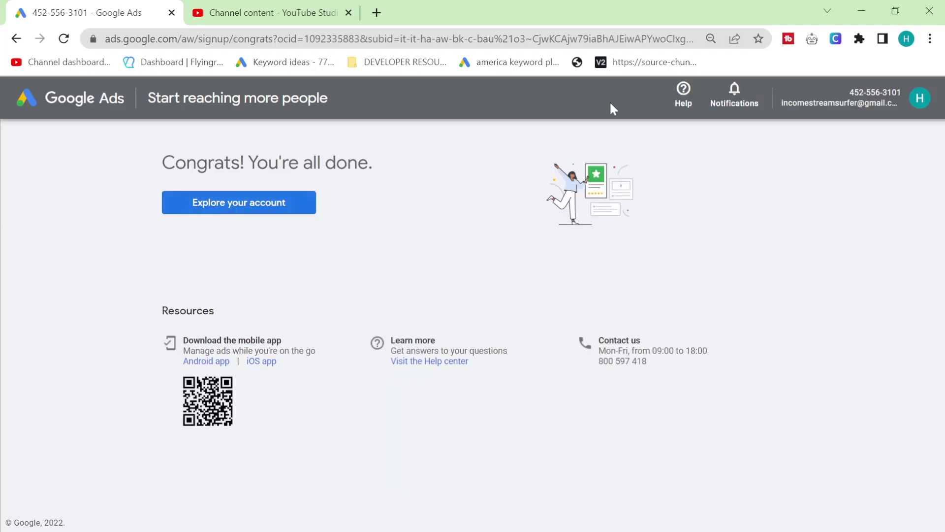
left_click(211, 204)
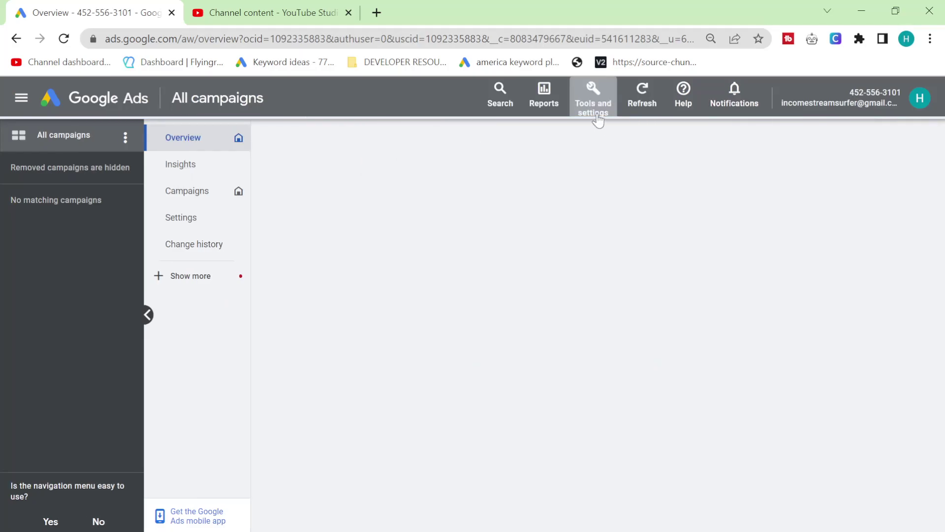
- Open the Keyword Planner and start discovering new keywords
left_click(595, 114)
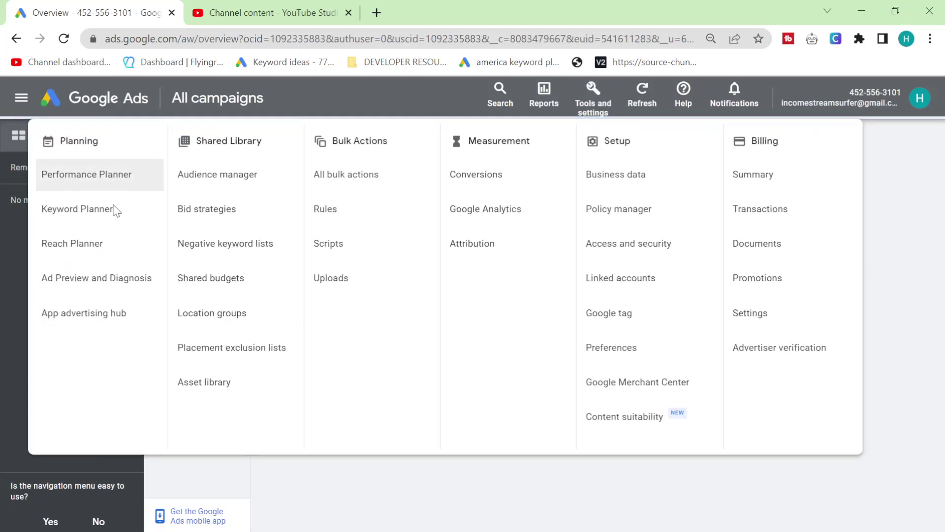
left_click(87, 211)
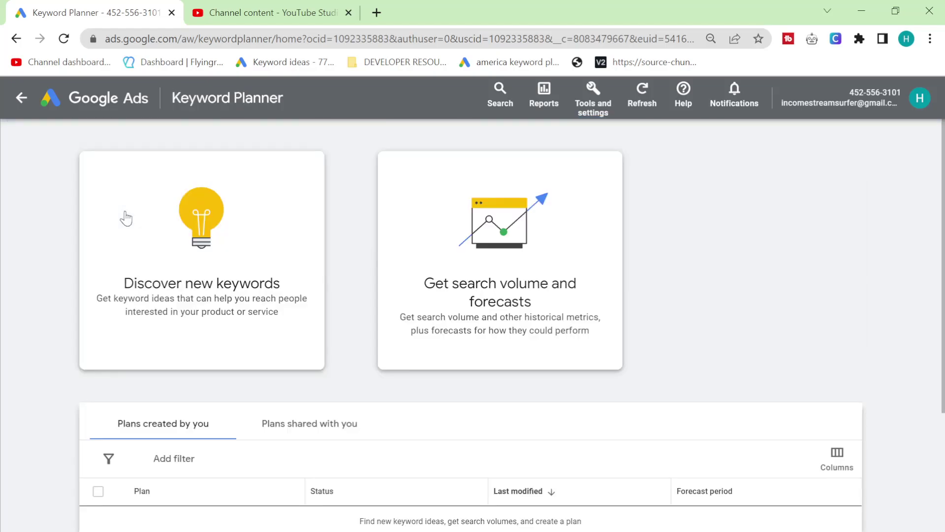
left_click(157, 261)
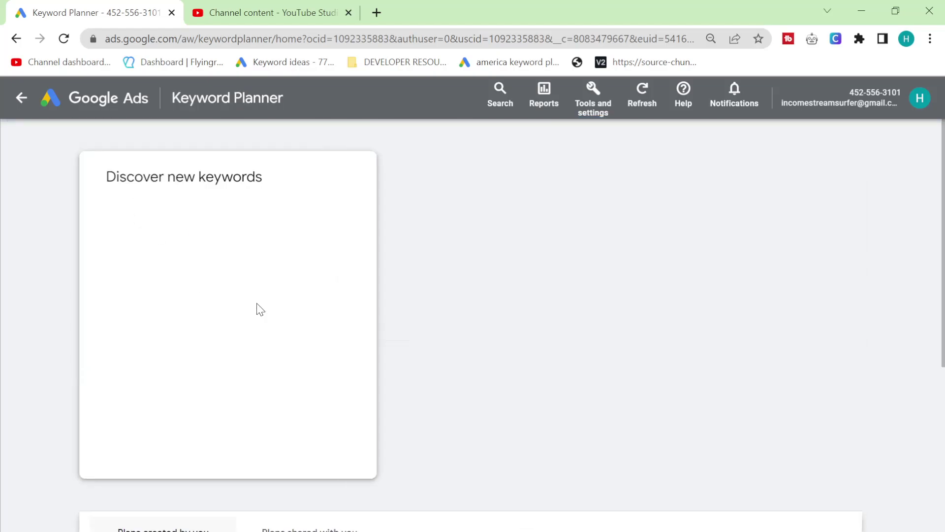
- Set the keyword search language to English
left_click(165, 306)
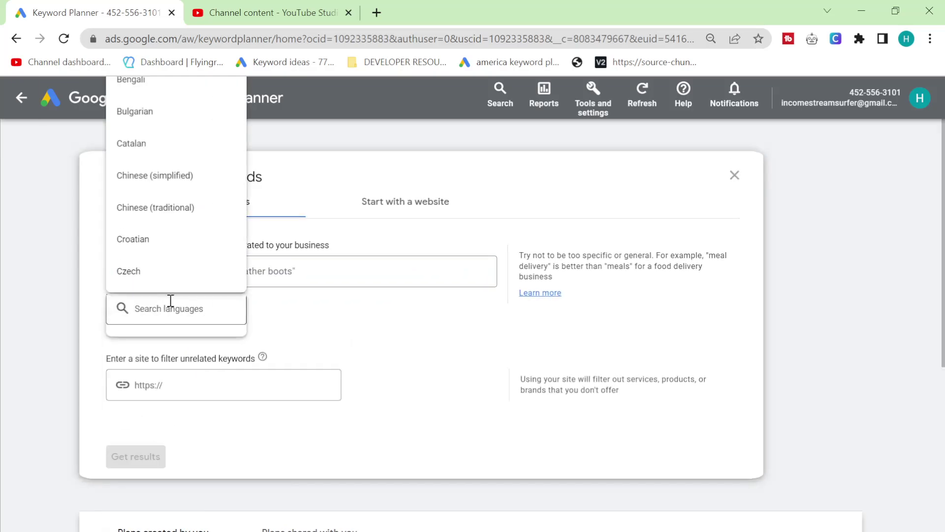
type("uni")
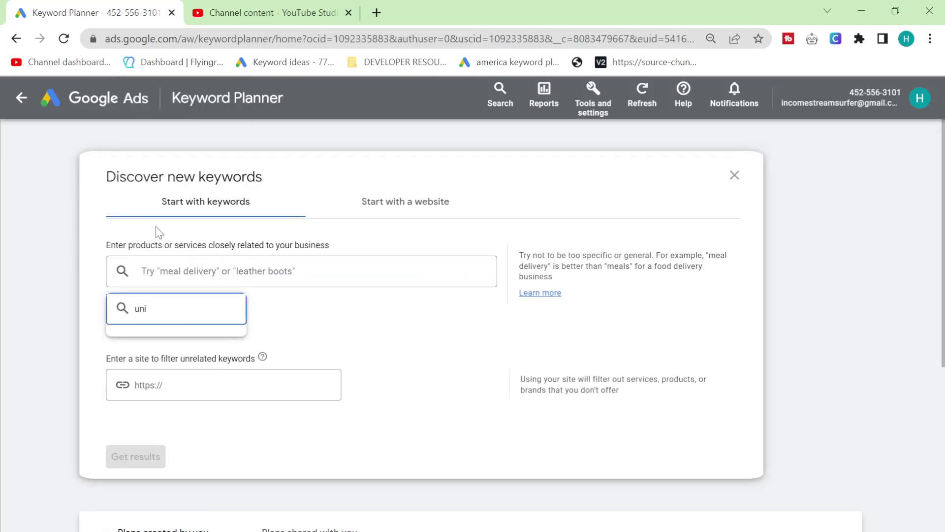
type("english")
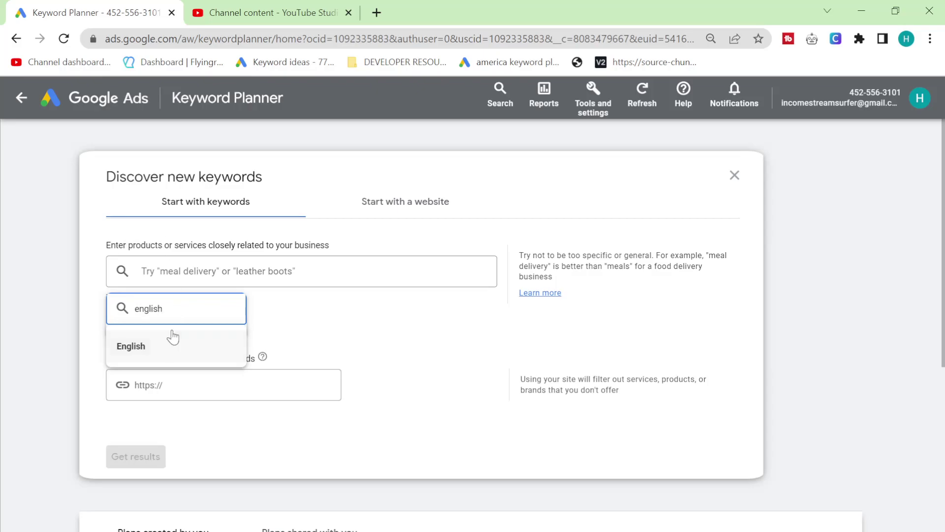
left_click(172, 338)
- Add the United States to the targeted locations and save the location settings
left_click(172, 298)
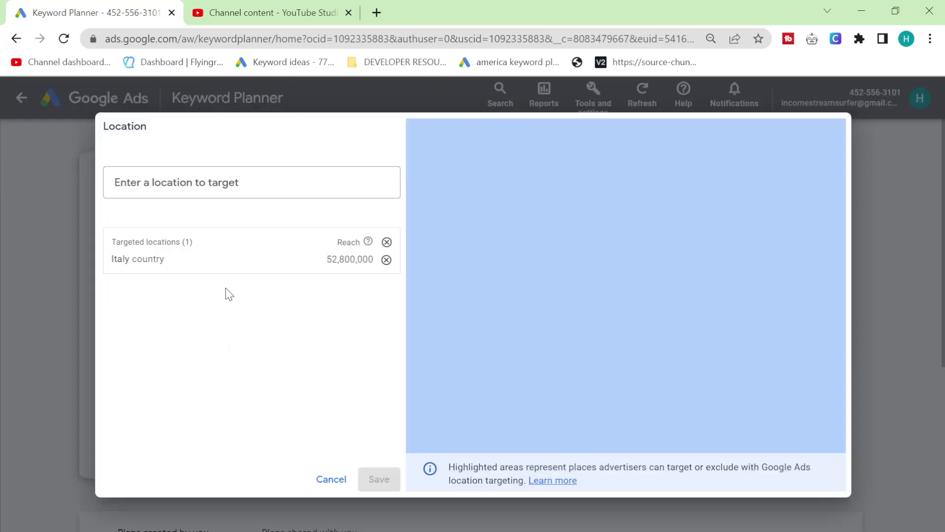
left_click(216, 186)
type("i")
key("BackSpace")
type("us")
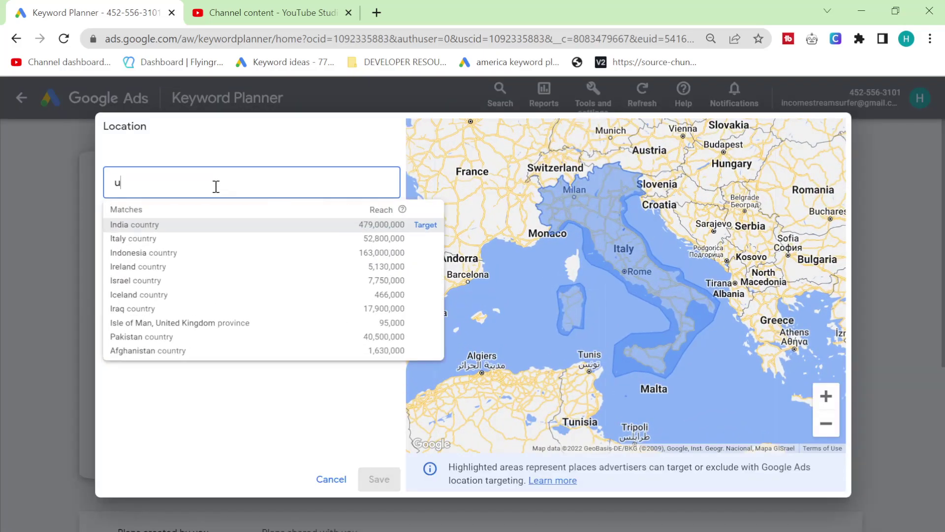
left_click(163, 228)
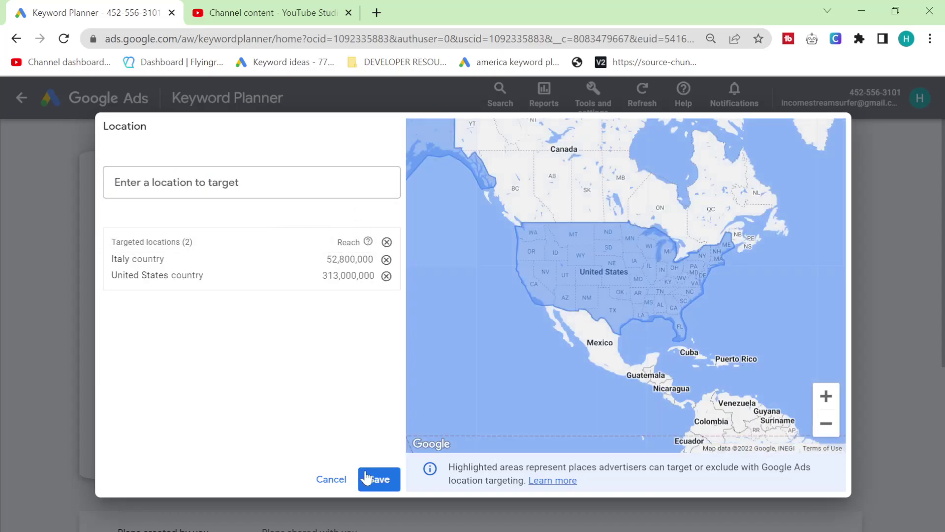
left_click(371, 479)
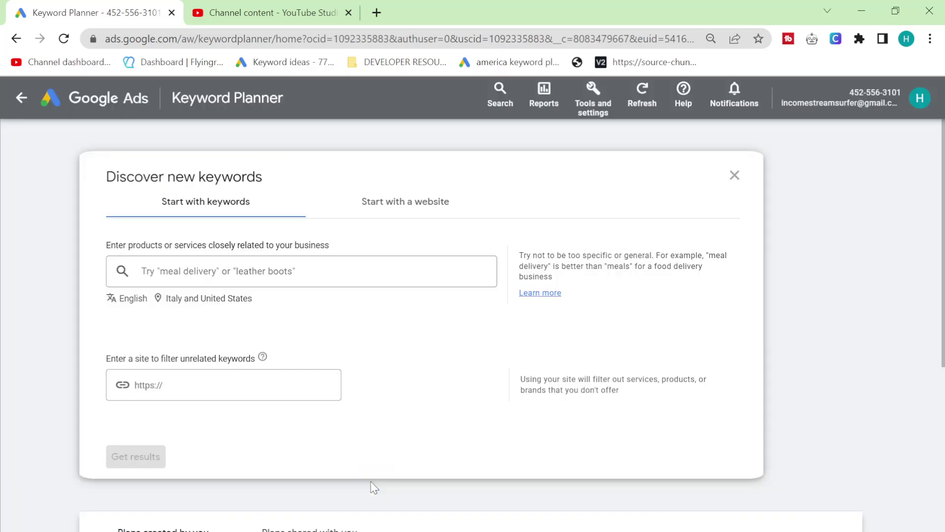
- Enter the keyword "i love shirt" and get its keyword ideas
left_click(281, 281)
left_click(250, 284)
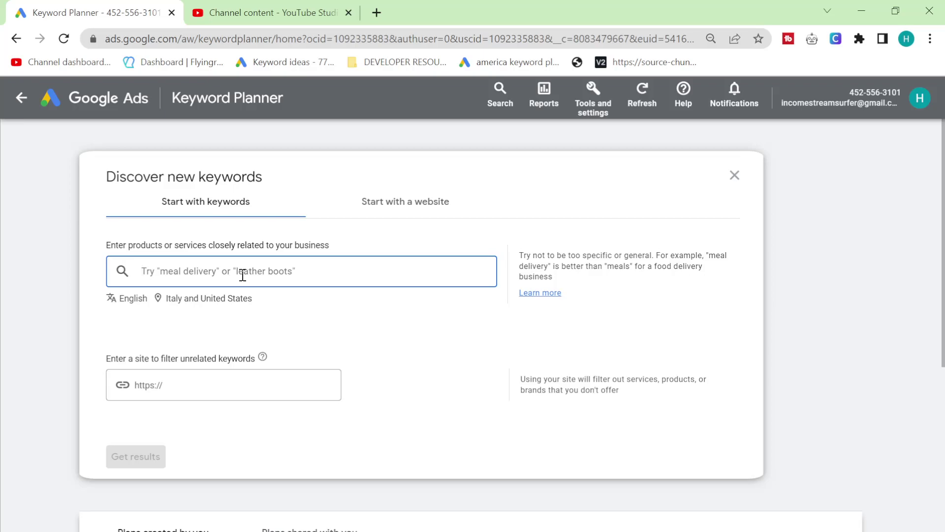
type("i love shirt")
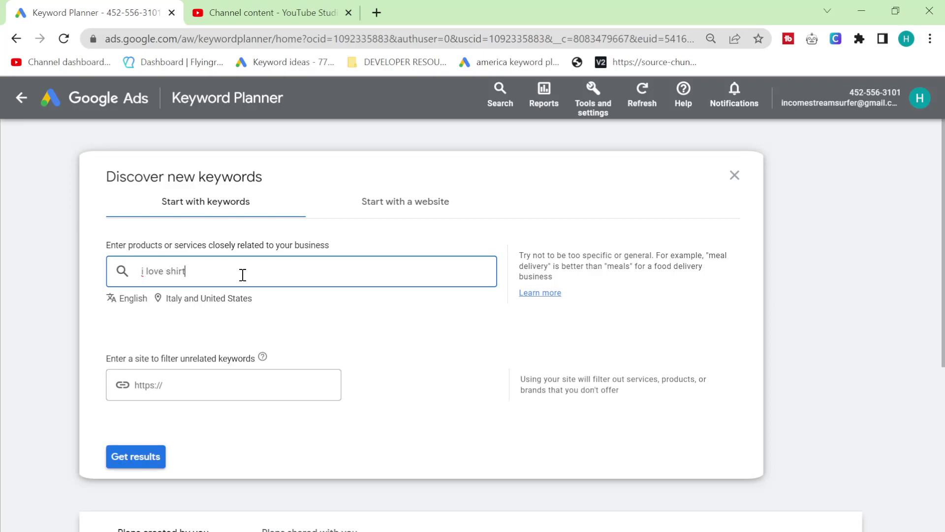
key("Return")
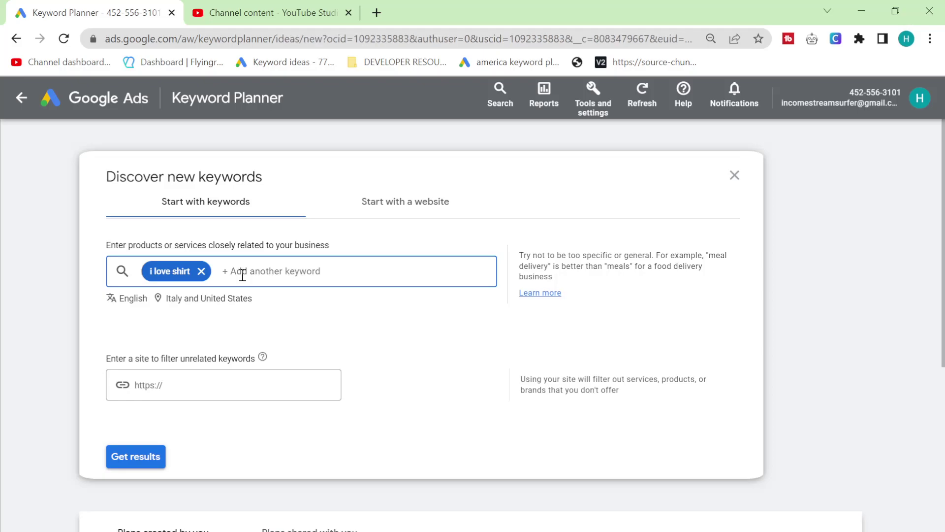
key("Return")
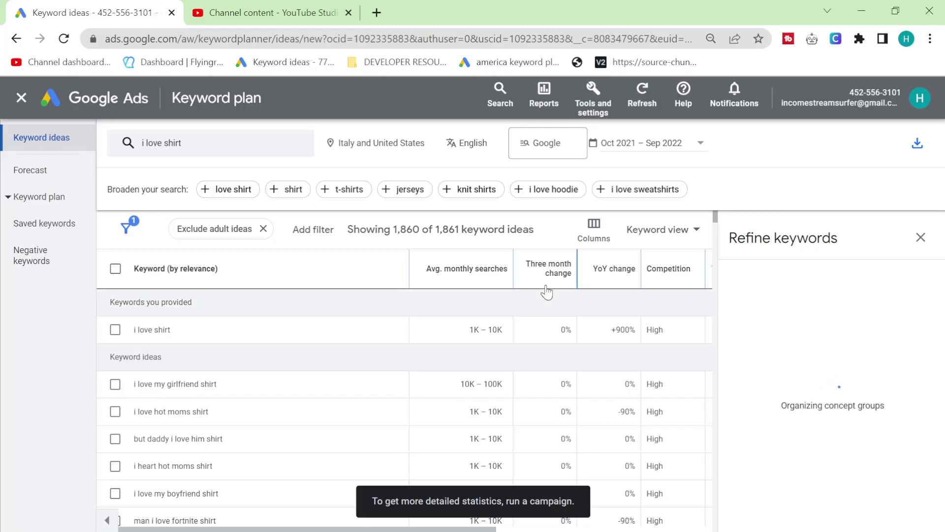
- Pick "i love cowboys shirt" from the keyword ideas and search Google for it in a new tab
scroll(375, 338, "down", 2)
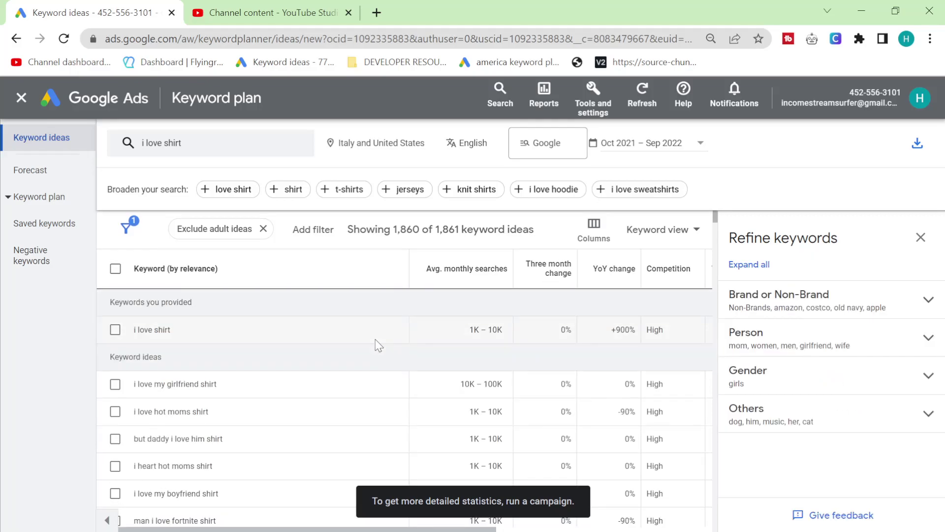
scroll(375, 339, "down", 5)
scroll(370, 365, "down", 2)
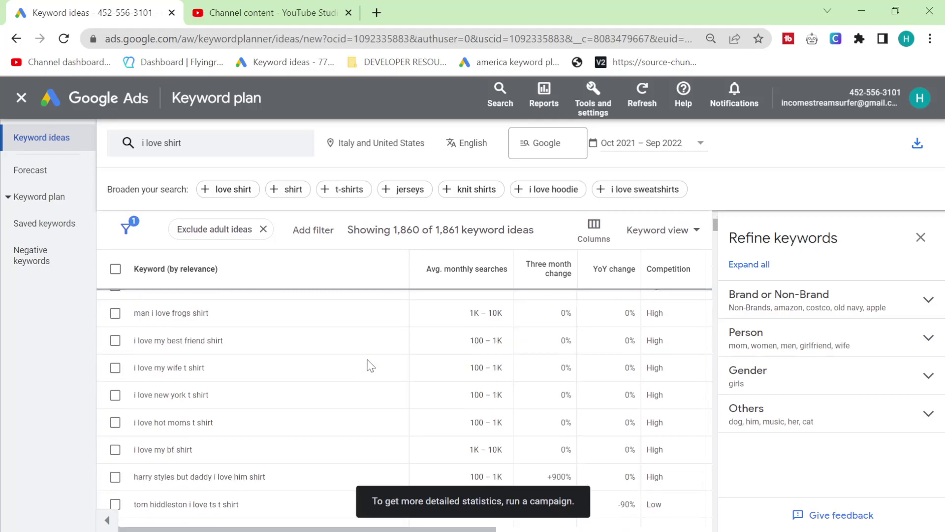
scroll(371, 365, "down", 6)
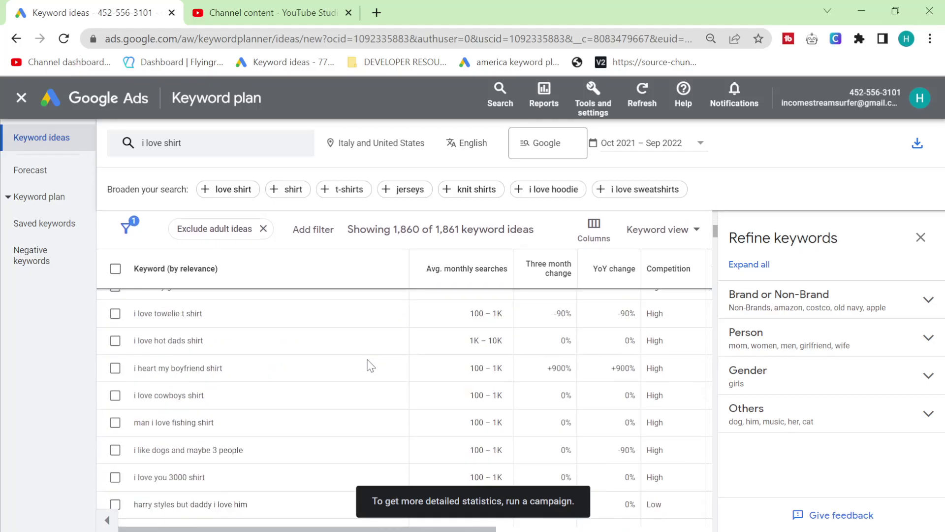
left_click_drag(238, 401, 154, 407)
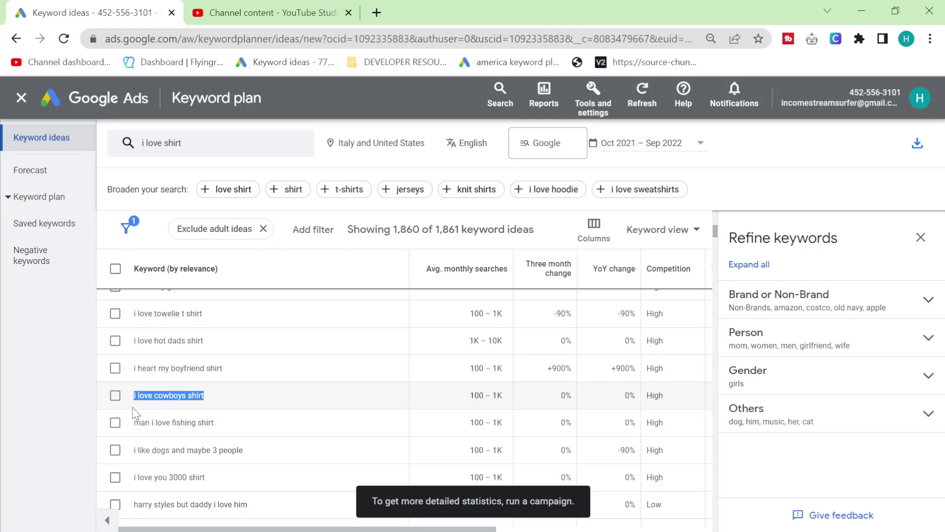
left_click(377, 12)
type("i love cowboys shirt")
key("Return")
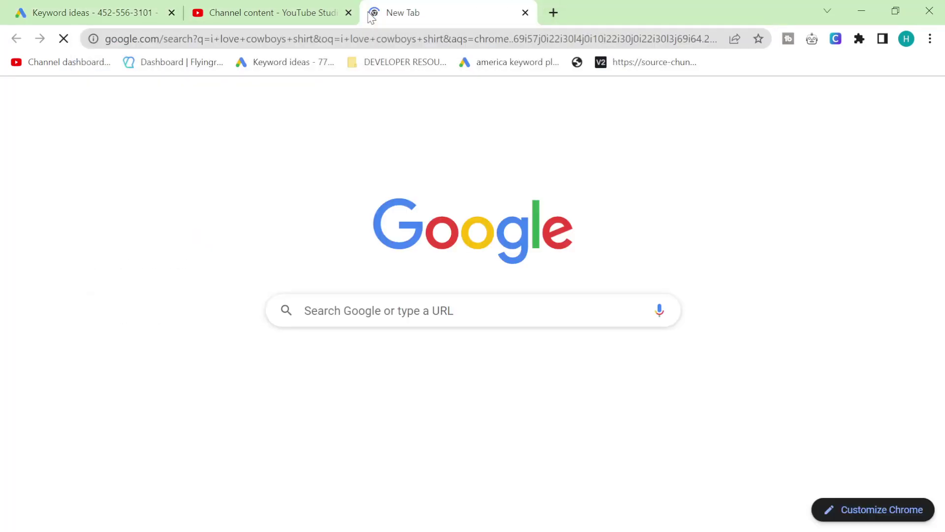
- Find the Redbubble entry among the Google results and open its I Love Cowboy T-Shirts page
left_click_drag(372, 14, 246, 11)
key("ctrl+f")
type("redbub")
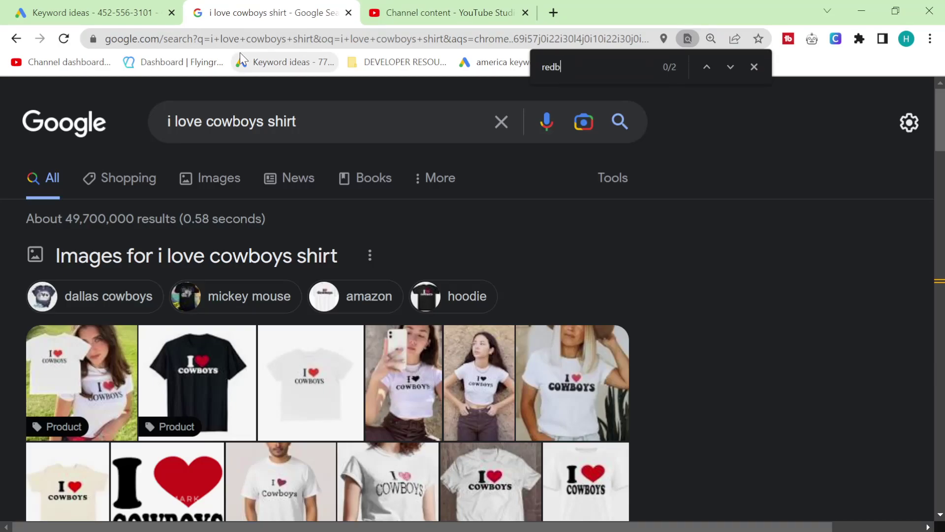
left_click(183, 301)
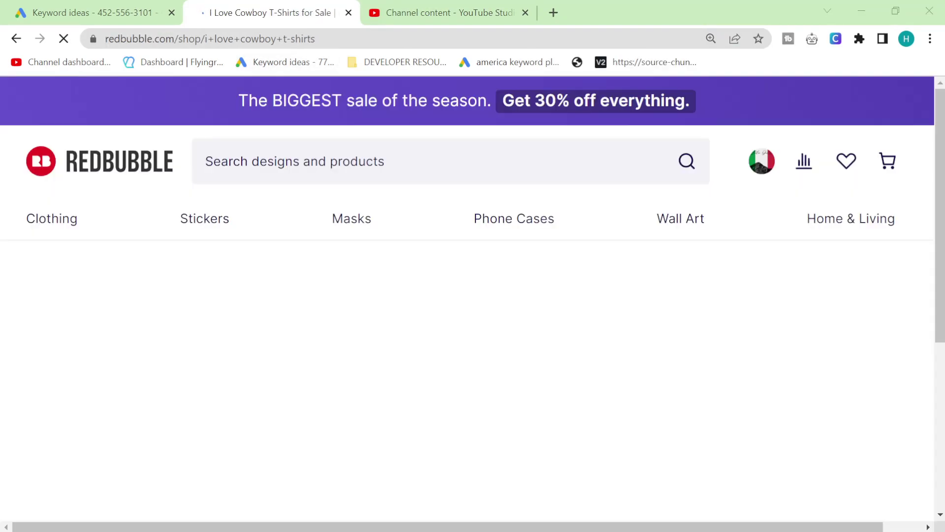
- Pick "i only love my bed and my momma shirt" from the keyword ideas and search Google for it in the Redbubble tab
key("ctrl+shift+Tab")
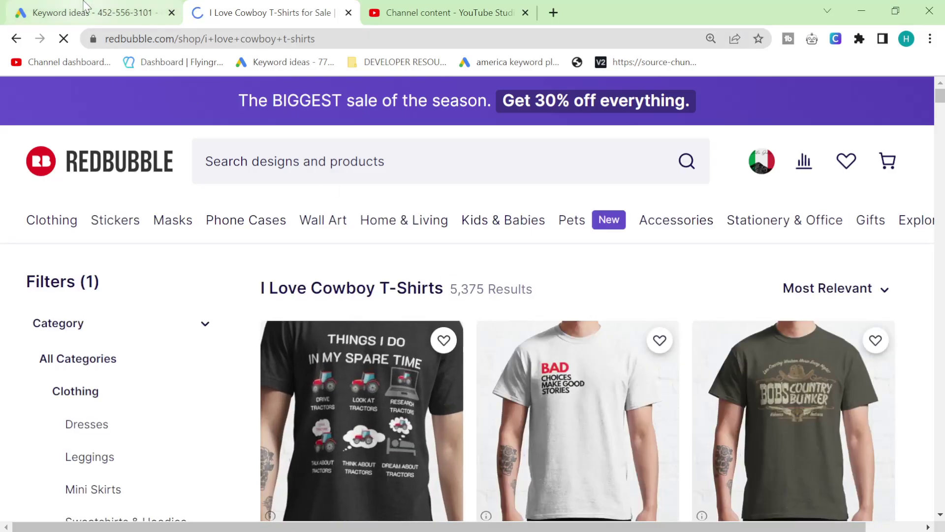
scroll(379, 319, "down", 2)
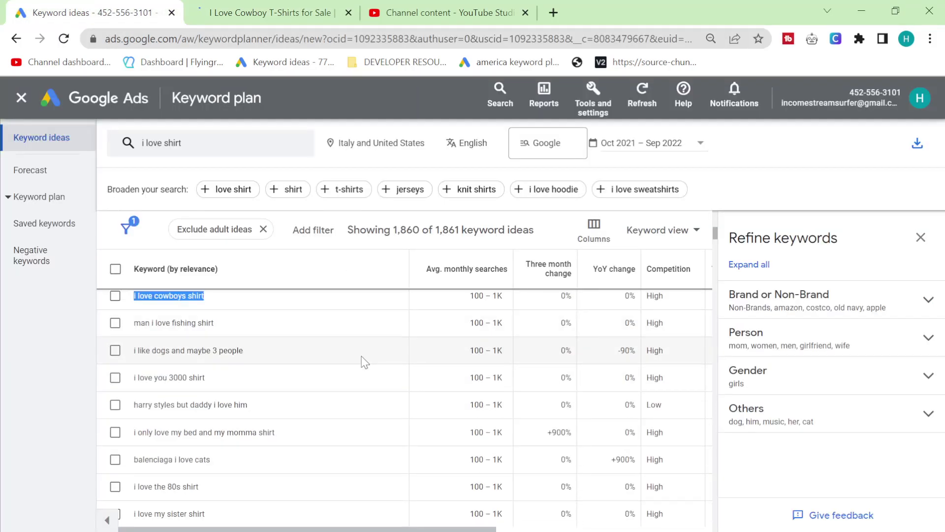
left_click_drag(271, 429, 126, 438)
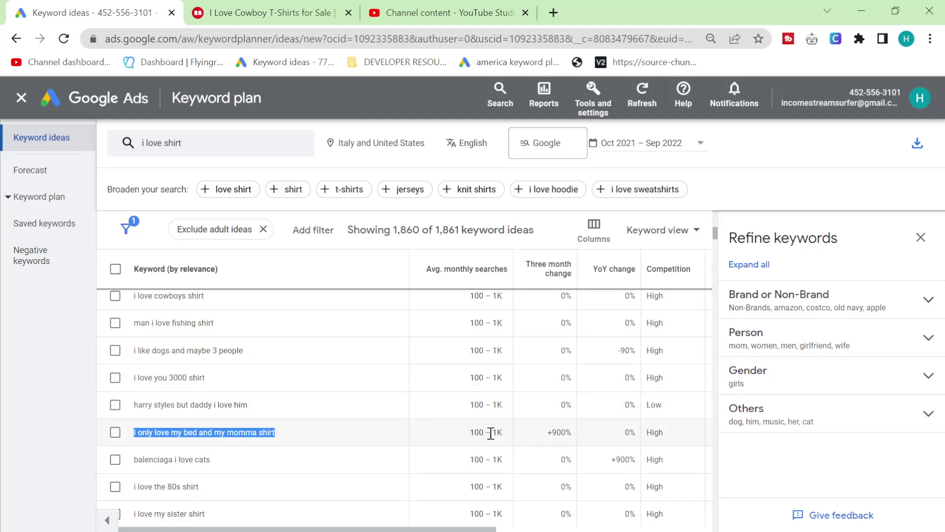
key("ctrl+c")
left_click(270, 12)
left_click(289, 38)
key("ctrl+v")
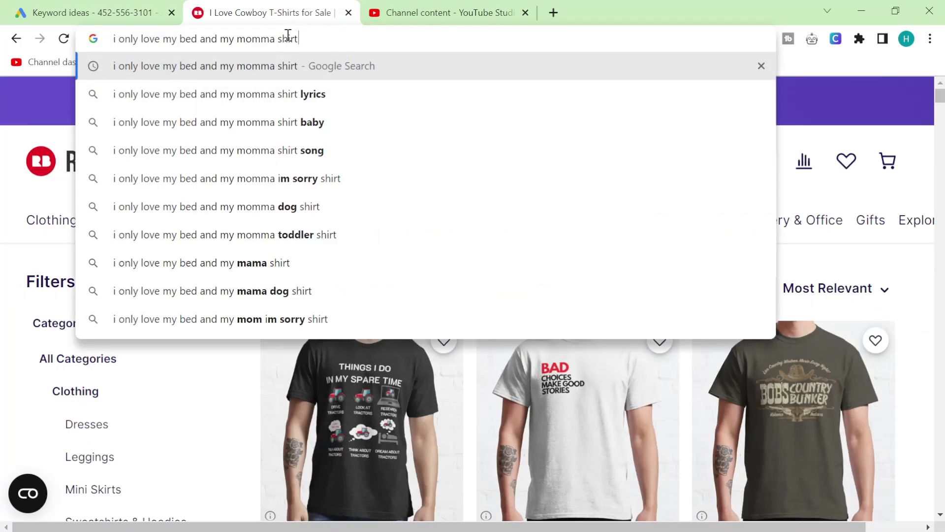
key("Return")
- Find the Redbubble entry among the Google results and open its I Only Love My Bed And My Momma page
key("ctrl+f")
type("redb")
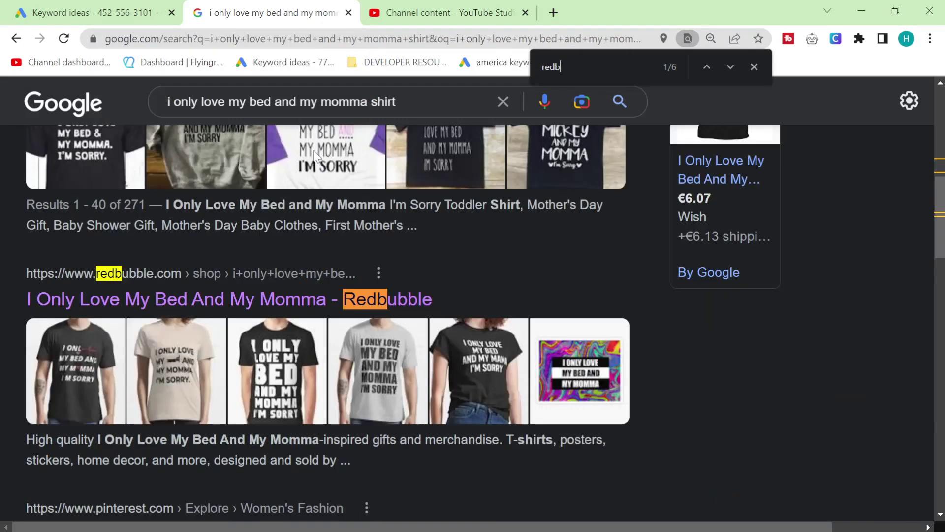
scroll(412, 303, "up", 5)
scroll(411, 302, "down", 5)
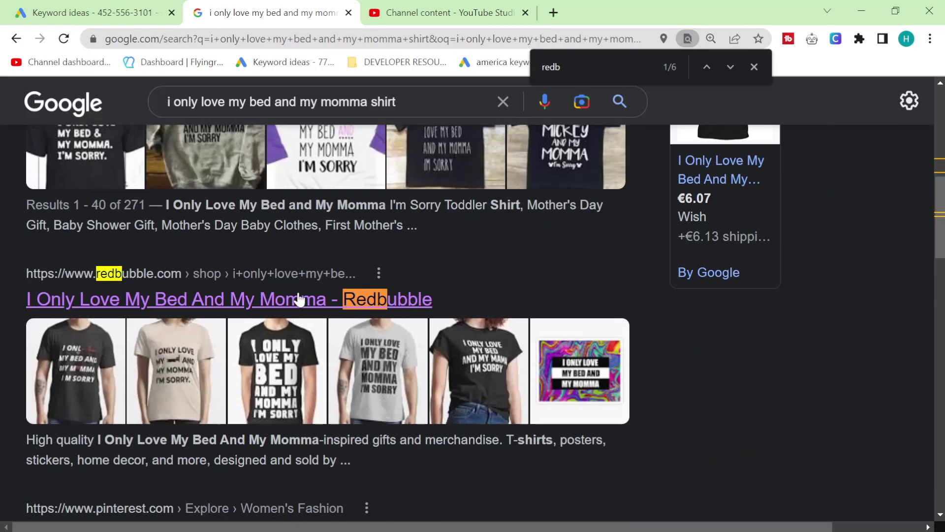
left_click(251, 301)
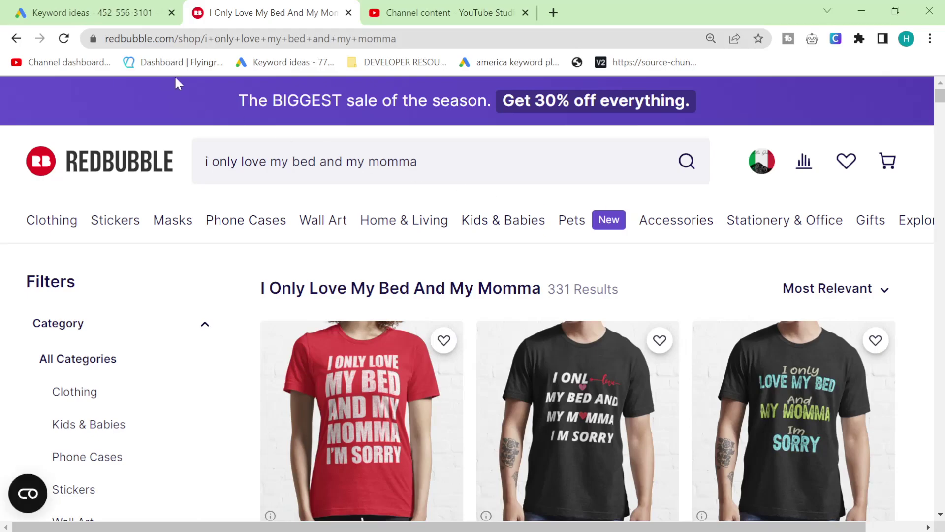
mouse_move(312, 232)
key("ctrl+f")
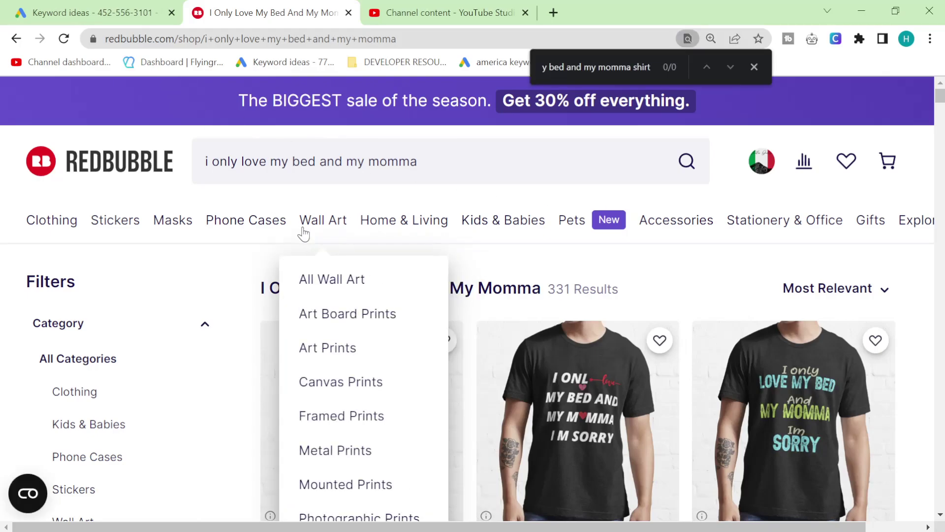
key("ctrl+a")
key("BackSpace")
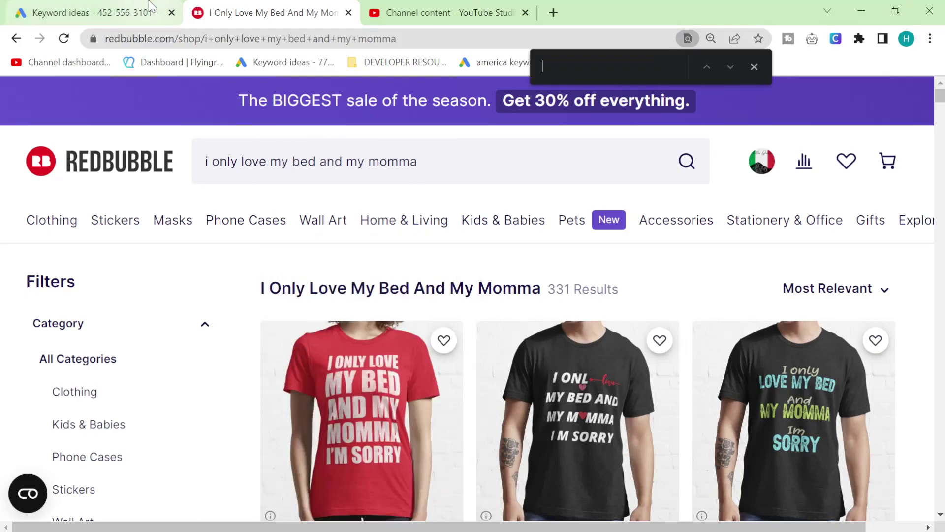
- Return to Keyword Planner and look through the "i love shirt" keyword ideas for more shirt phrases
left_click(151, 6)
scroll(371, 453, "up", 2)
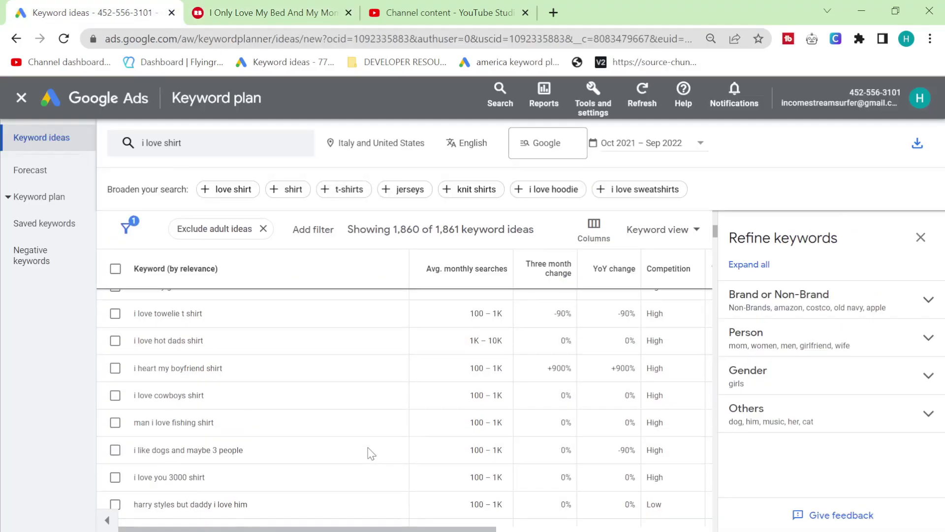
scroll(371, 453, "down", 3)
scroll(371, 453, "down", 4)
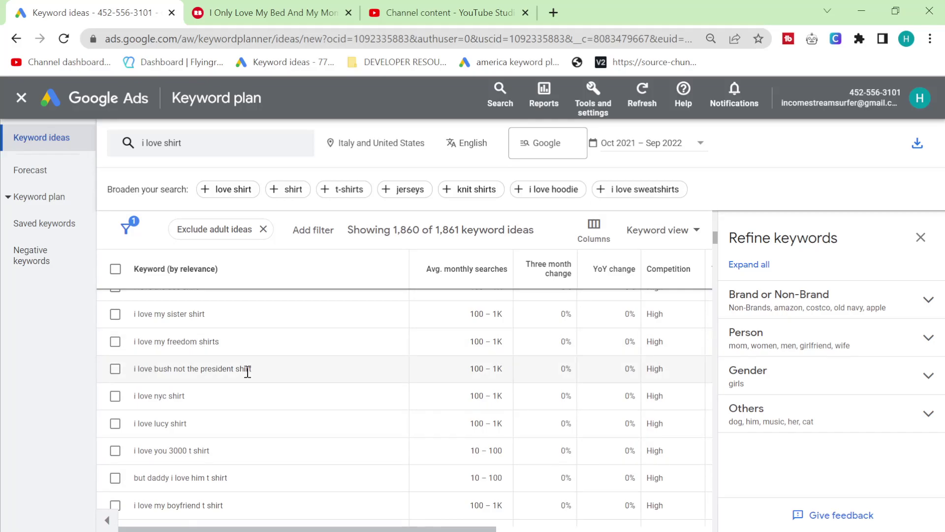
left_click_drag(182, 369, 297, 377)
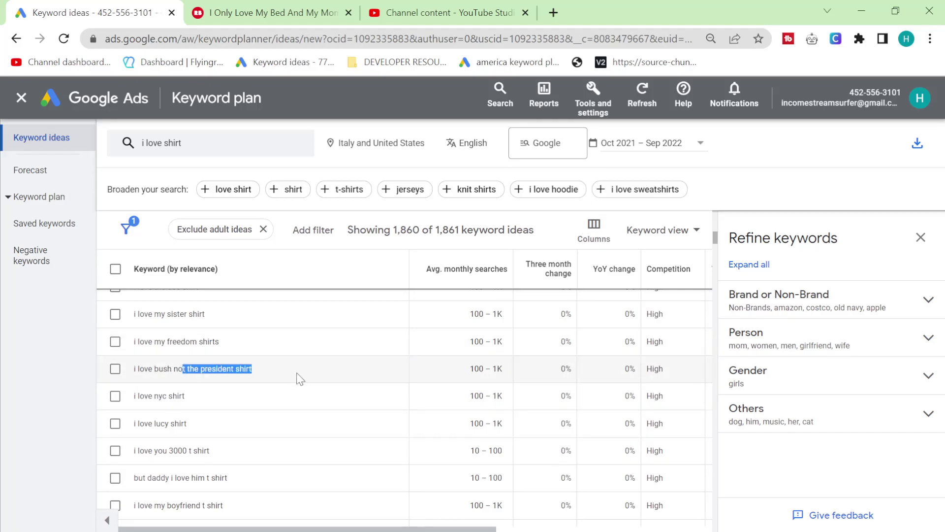
left_click(288, 375)
scroll(288, 376, "down", 2)
scroll(288, 376, "down", 2)
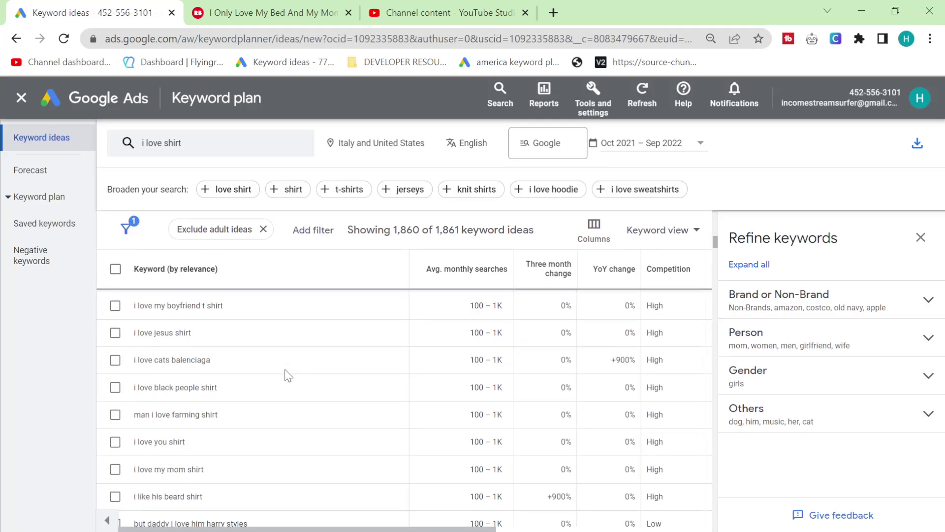
scroll(288, 376, "down", 4)
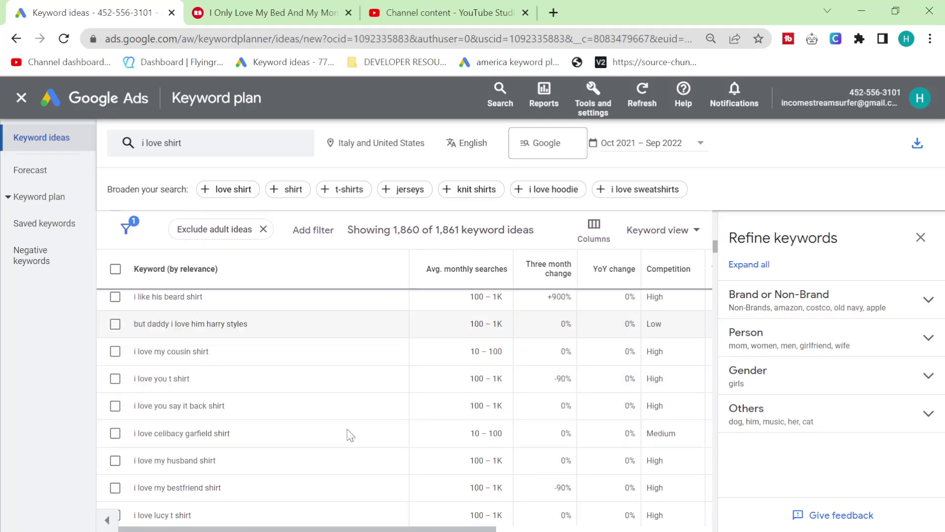
- Sort the keyword ideas by three month change, highest growth first
scroll(350, 435, "up", 10)
left_click(529, 276)
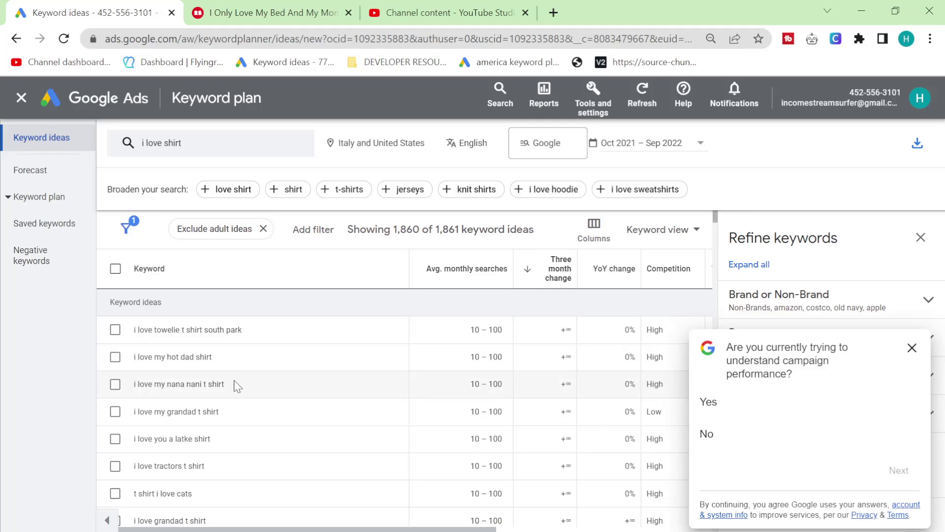
- Examine the fastest-growing keyword ideas for shirt phrases, and dismiss the campaign performance survey
scroll(236, 385, "down", 2)
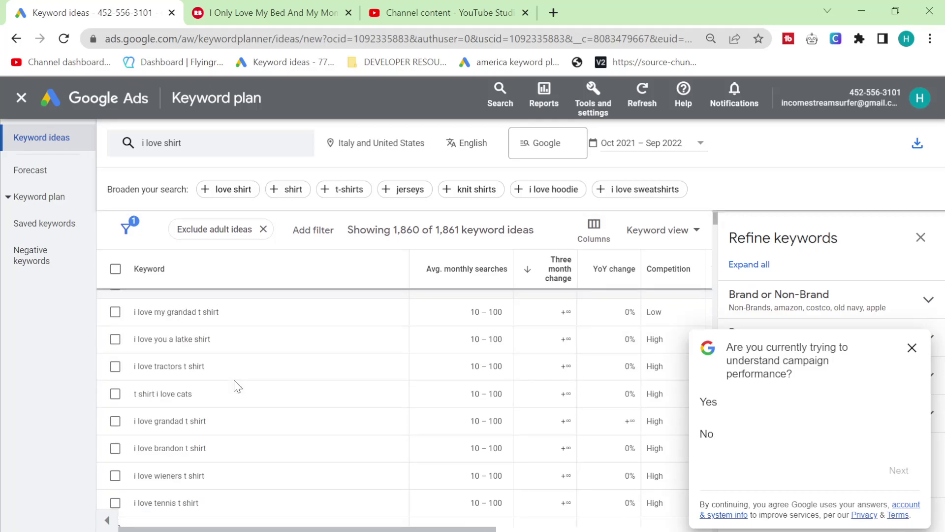
scroll(229, 392, "down", 2)
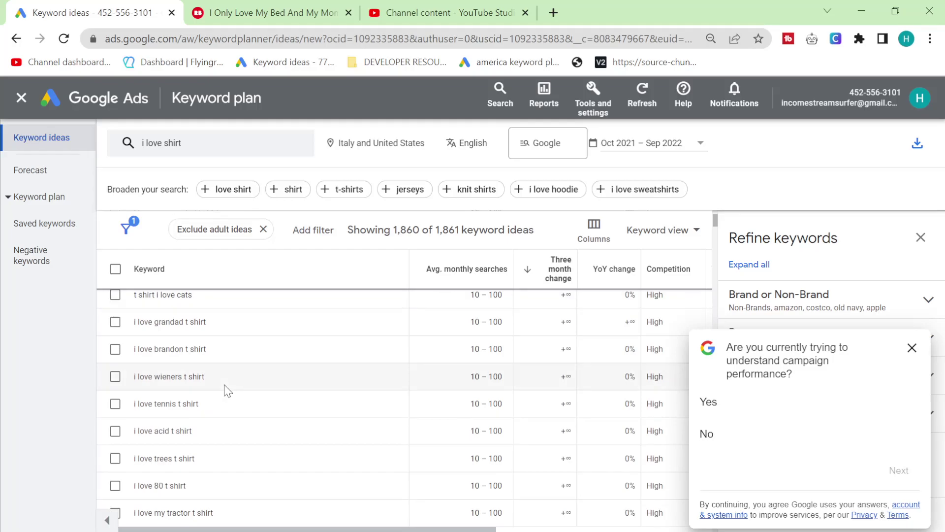
scroll(227, 390, "down", 2)
scroll(227, 390, "down", 2)
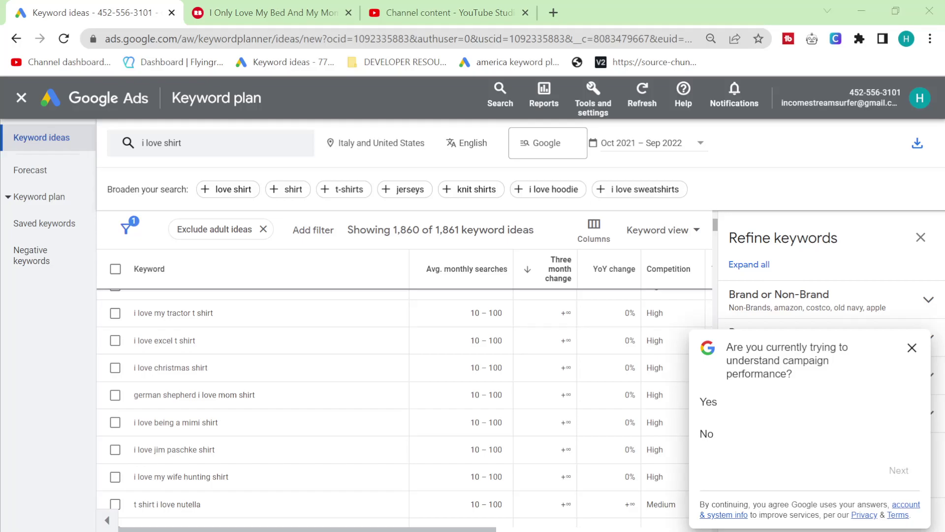
scroll(394, 457, "down", 2)
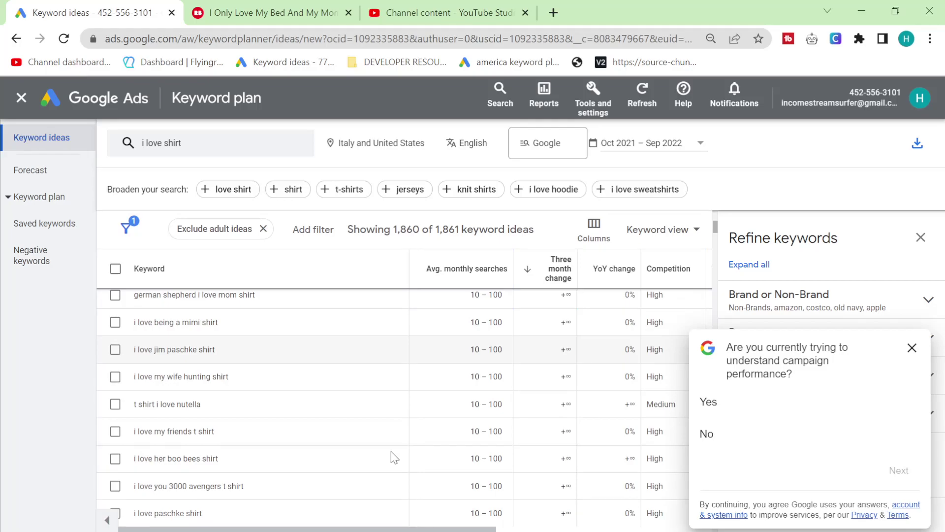
scroll(392, 436, "down", 2)
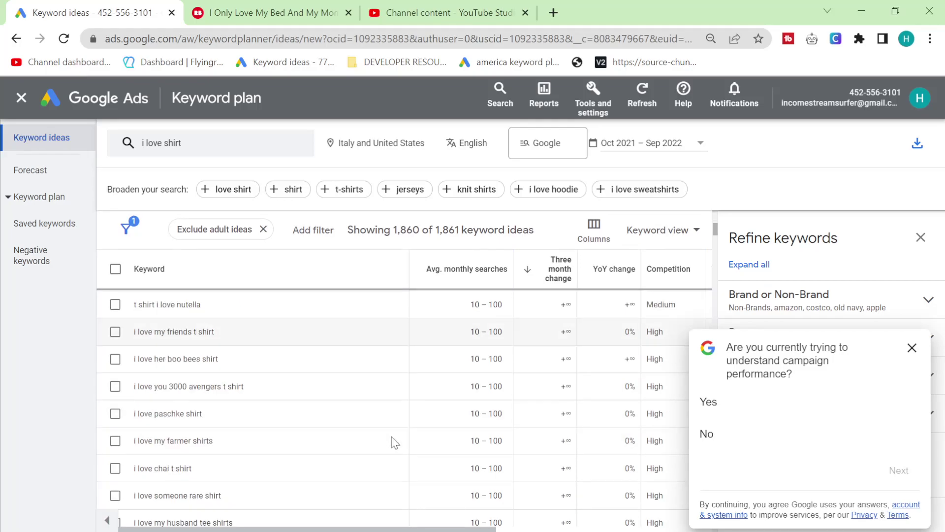
scroll(392, 436, "down", 2)
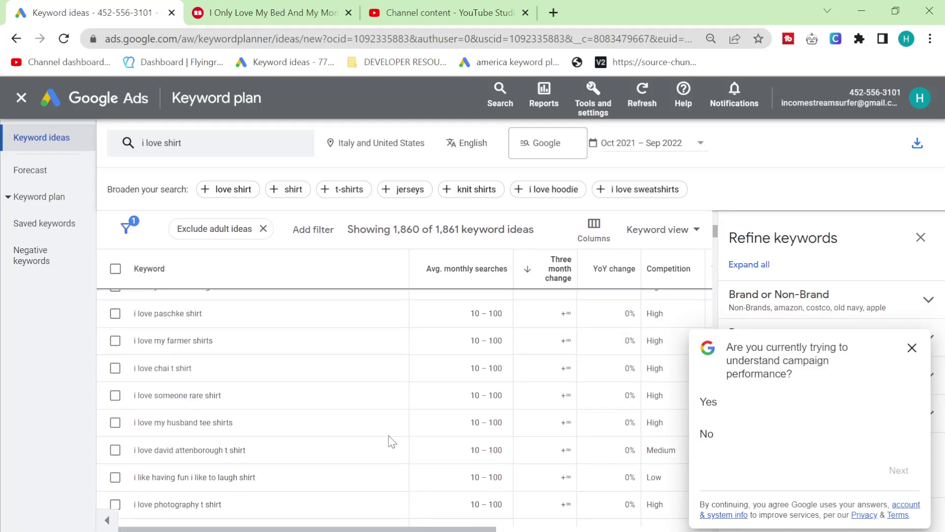
scroll(283, 482, "down", 2)
scroll(285, 482, "down", 2)
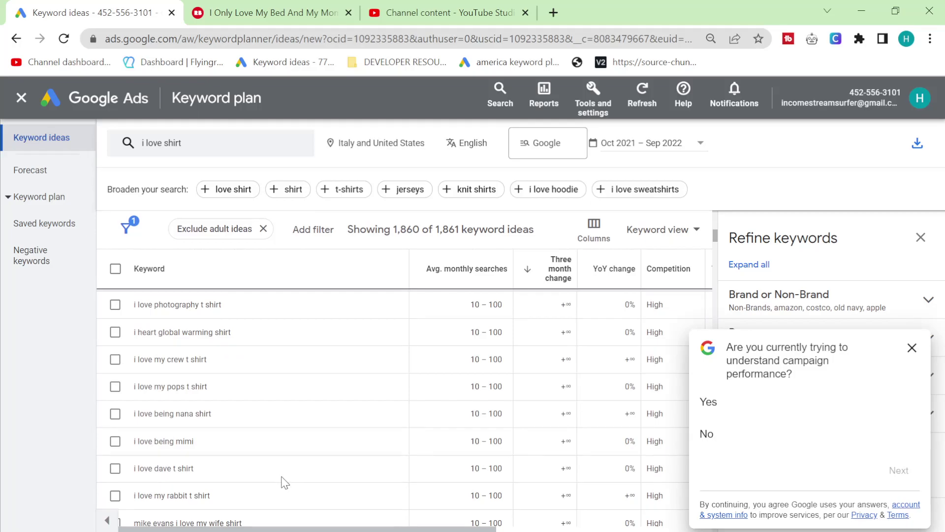
scroll(285, 483, "down", 2)
scroll(284, 483, "down", 2)
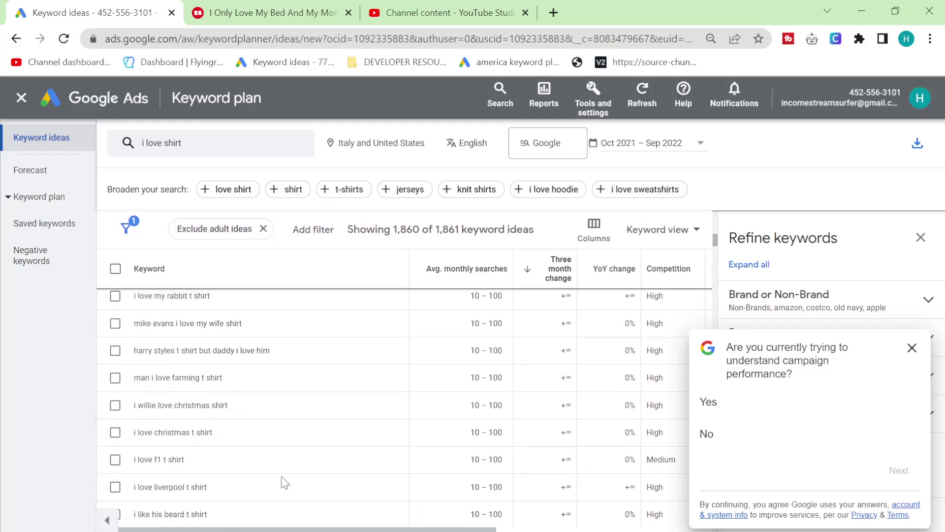
scroll(285, 483, "down", 8)
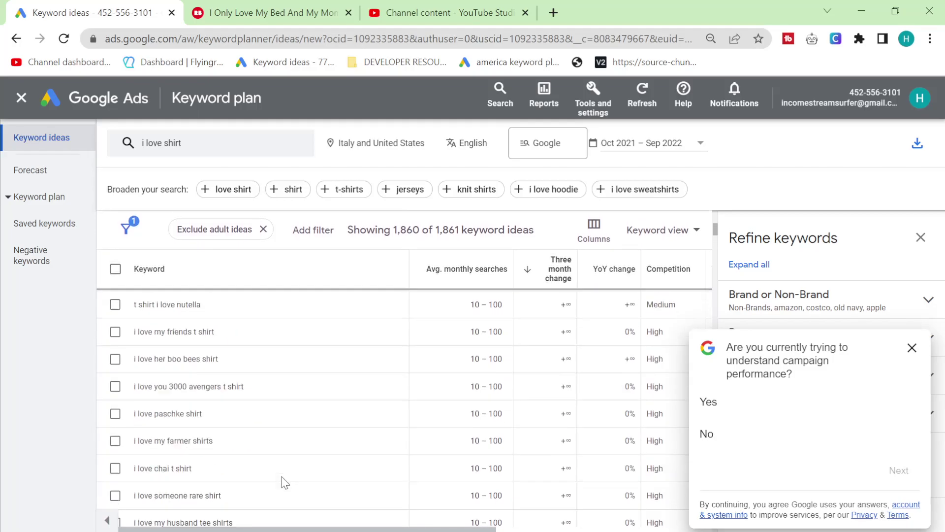
left_click(912, 347)
scroll(576, 422, "up", 2)
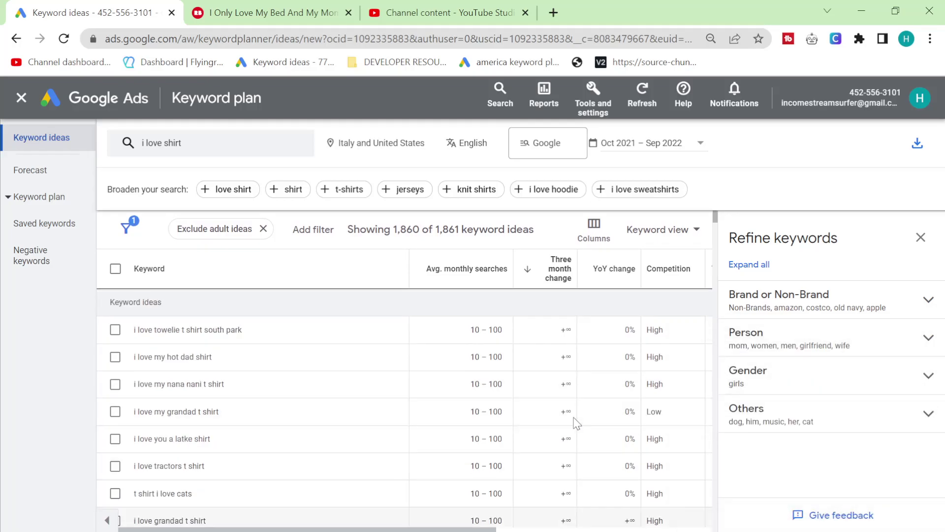
- Replace the keyword "i love shirt" with "i shirt", "you shirt" and "he shirt" and get their keyword ideas
left_click(246, 146)
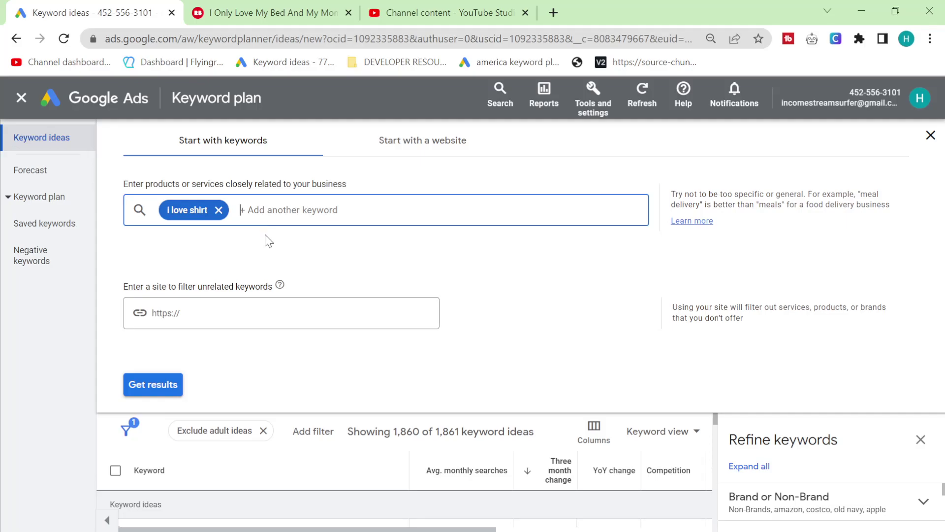
left_click(219, 209)
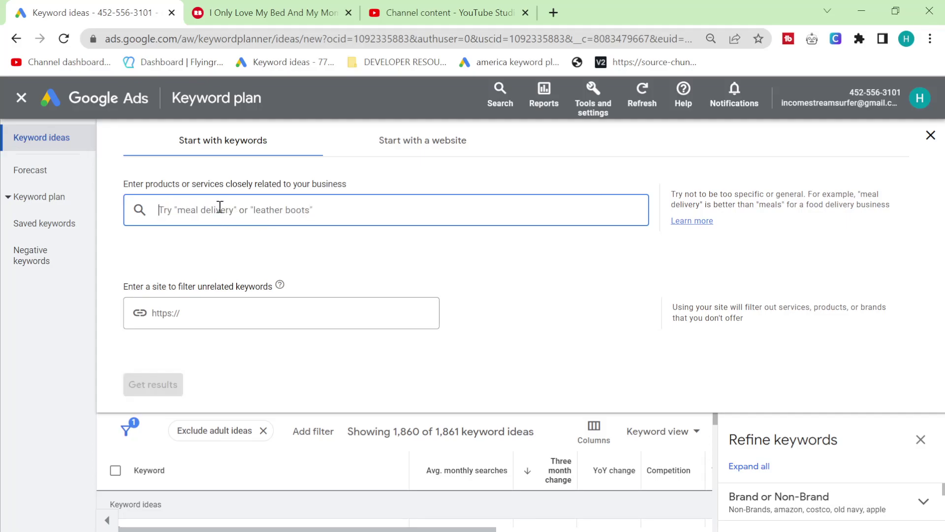
type("i shrt")
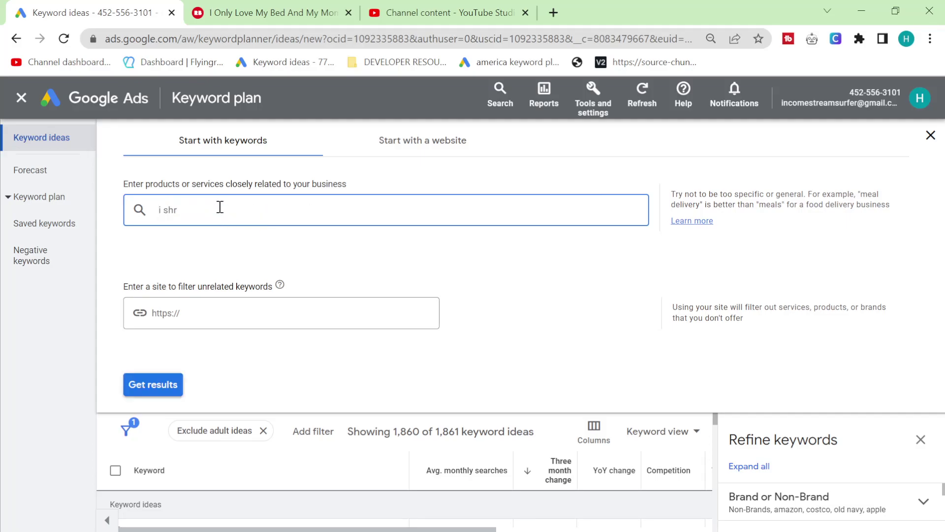
key("Return")
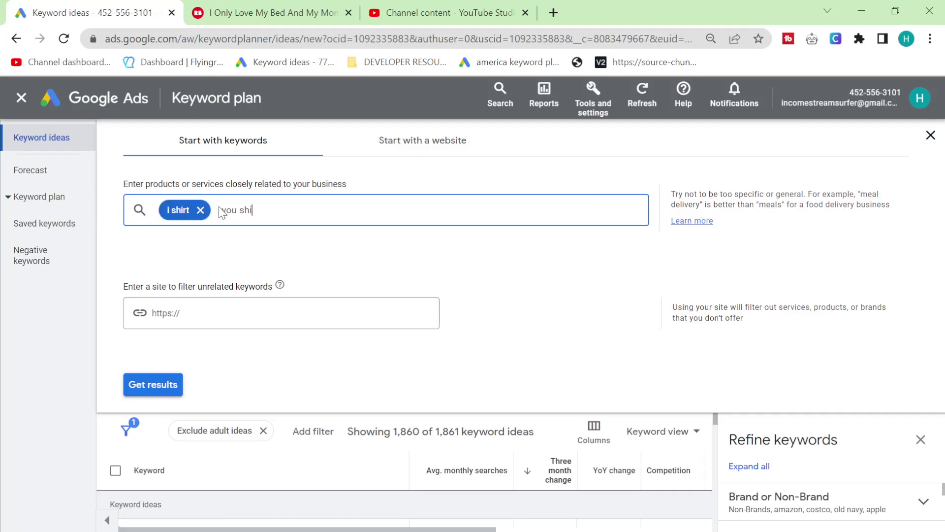
type("you shirt")
key("Return")
type("he ")
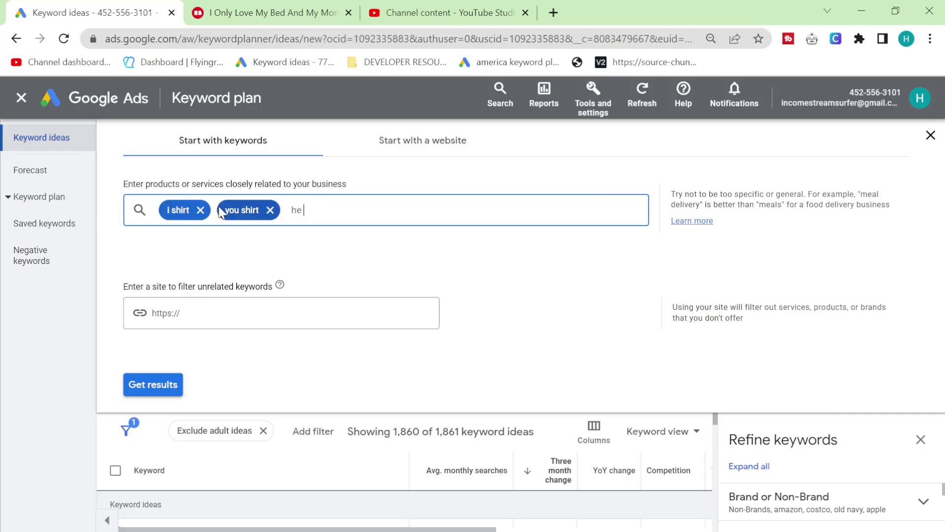
type("shirt")
key("Return")
key("Return")
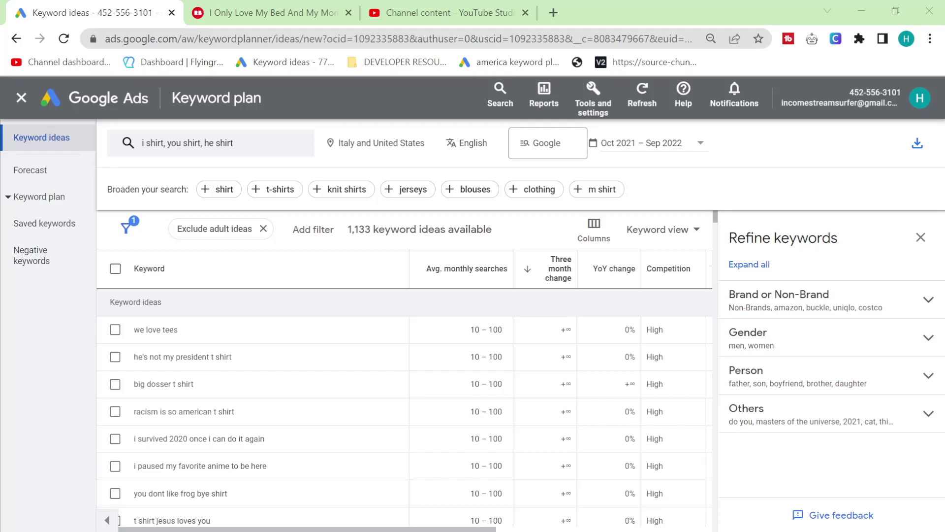
- Search Redbubble for the keyword idea "he's not my president t shirt", and return to the Keyword Planner ideas
left_click_drag(244, 361, 134, 358)
key("ctrl+c")
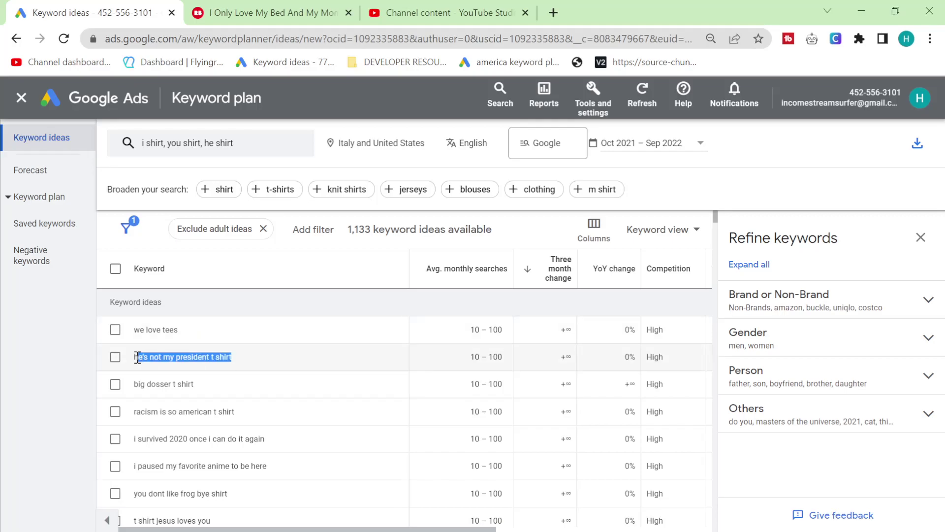
left_click(268, 13)
left_click(326, 160)
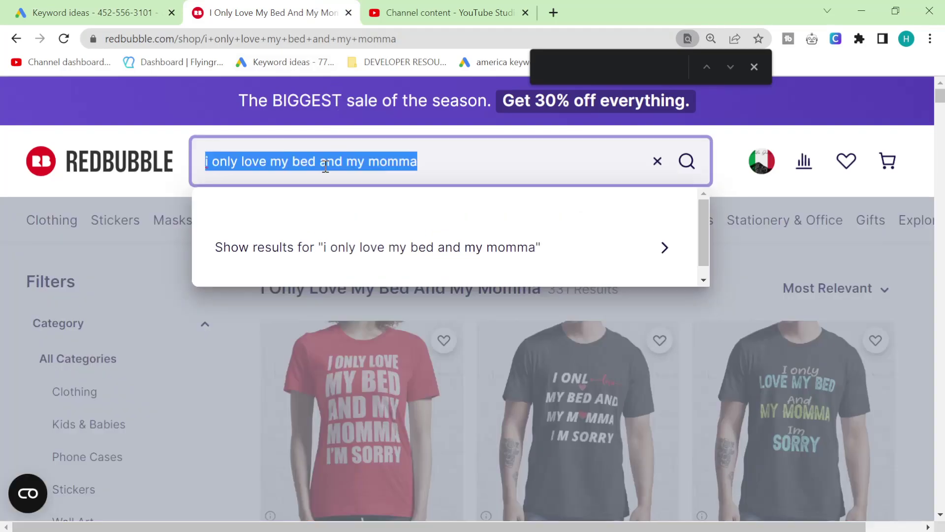
key("ctrl+v")
key("Return")
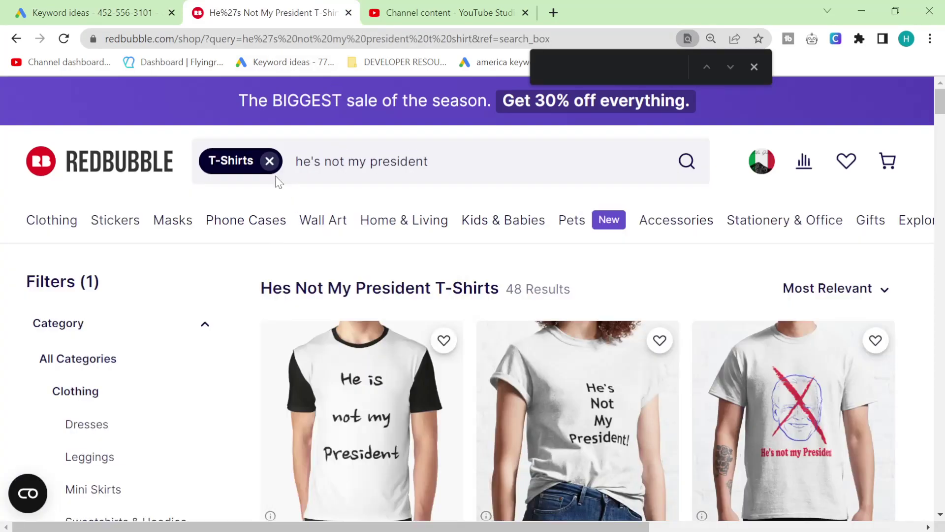
left_click(80, 7)
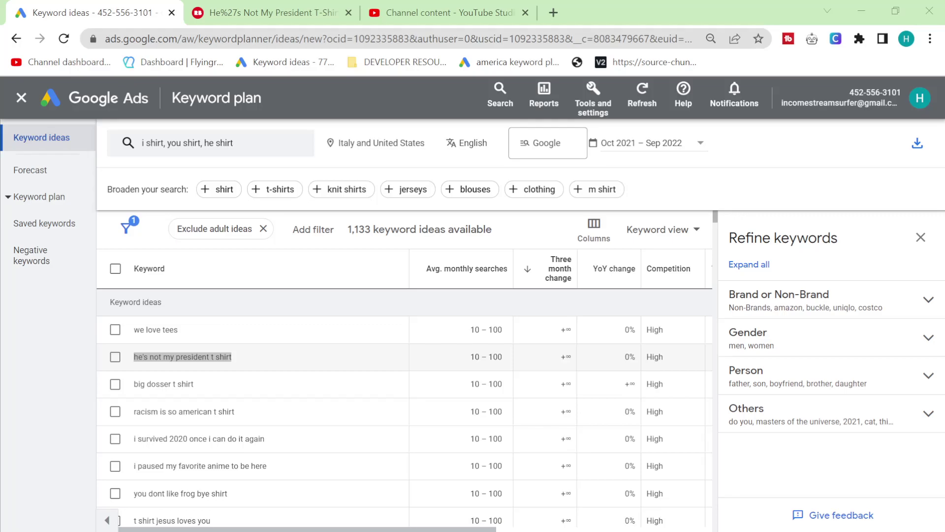
- Sort the keyword ideas by average monthly searches, highest first
left_click(495, 353)
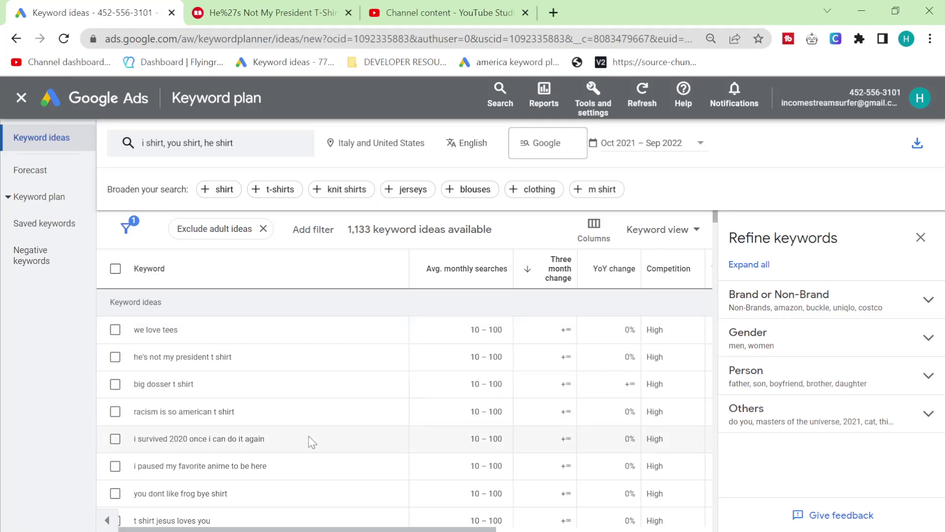
left_click_drag(279, 442, 136, 441)
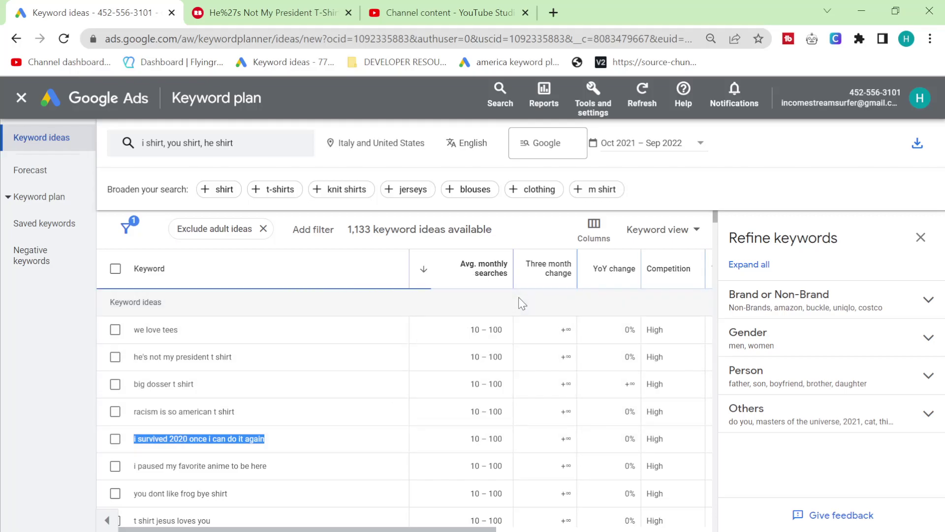
left_click(474, 282)
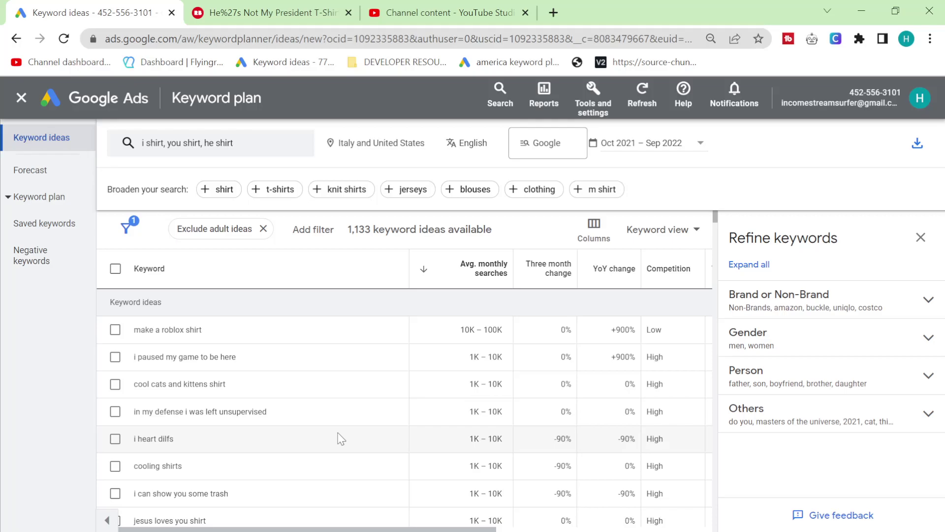
- Search Redbubble for the keyword idea "in my defense i was left unsupervised", and return to the Keyword Planner ideas
left_click_drag(297, 415, 131, 417)
key("ctrl+c")
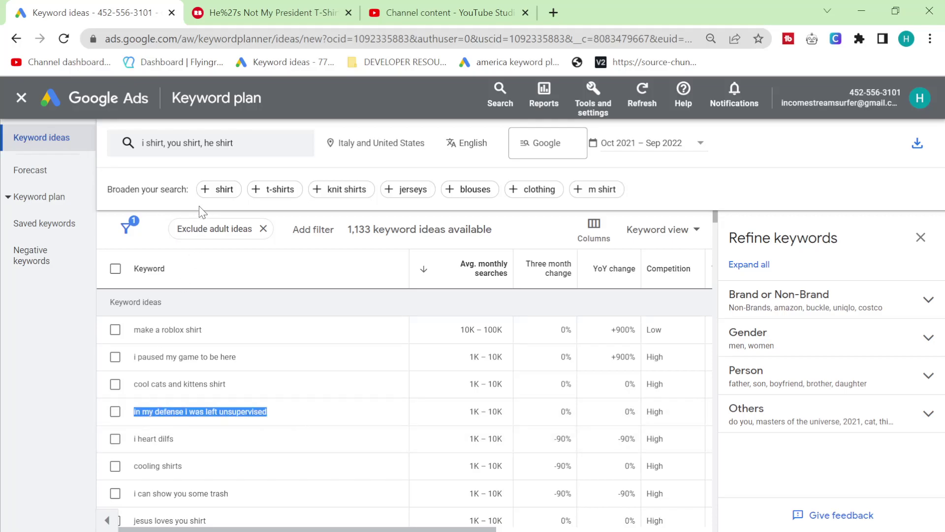
left_click(276, 12)
left_click(325, 162)
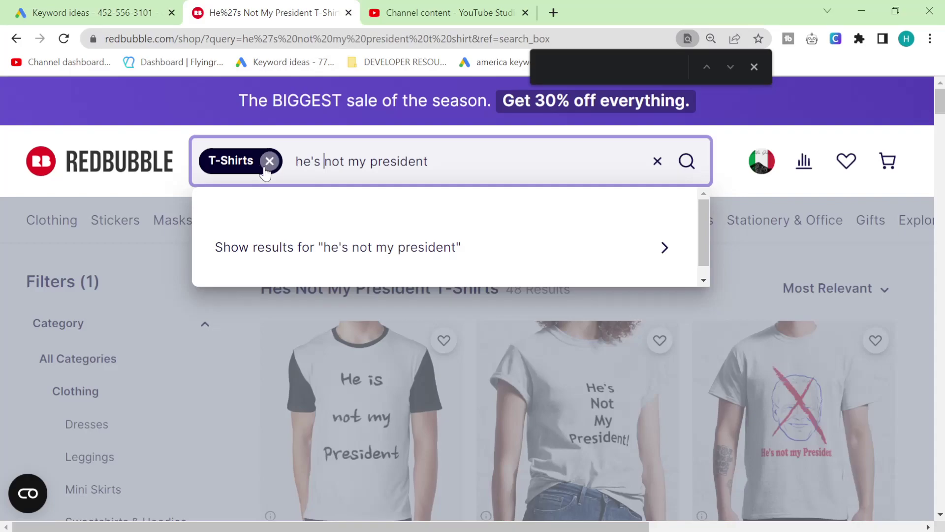
key("ctrl+a")
key("ctrl+v")
key("Return")
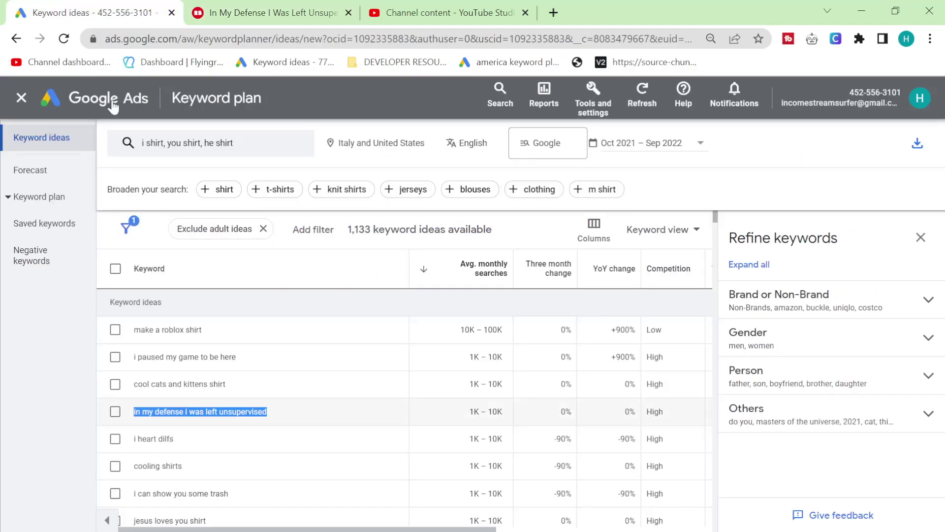
left_click(89, 12)
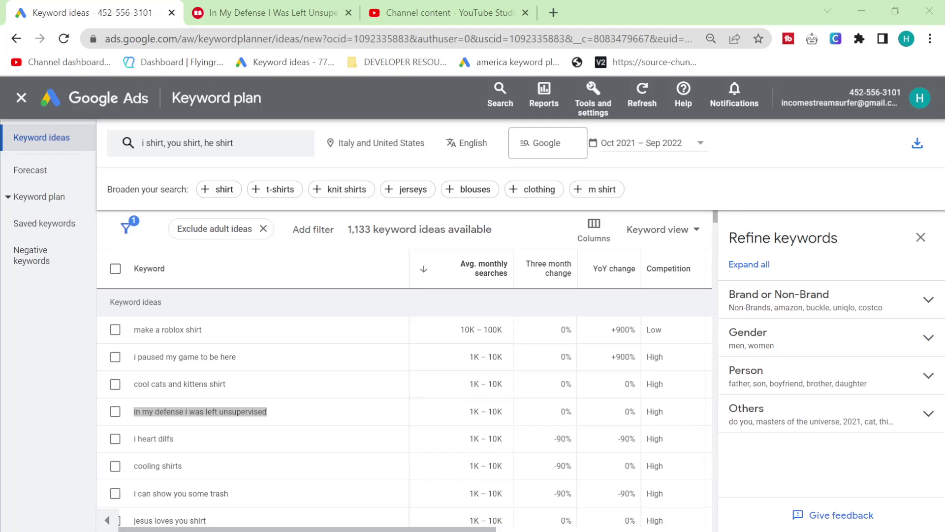
key("alt+Tab")
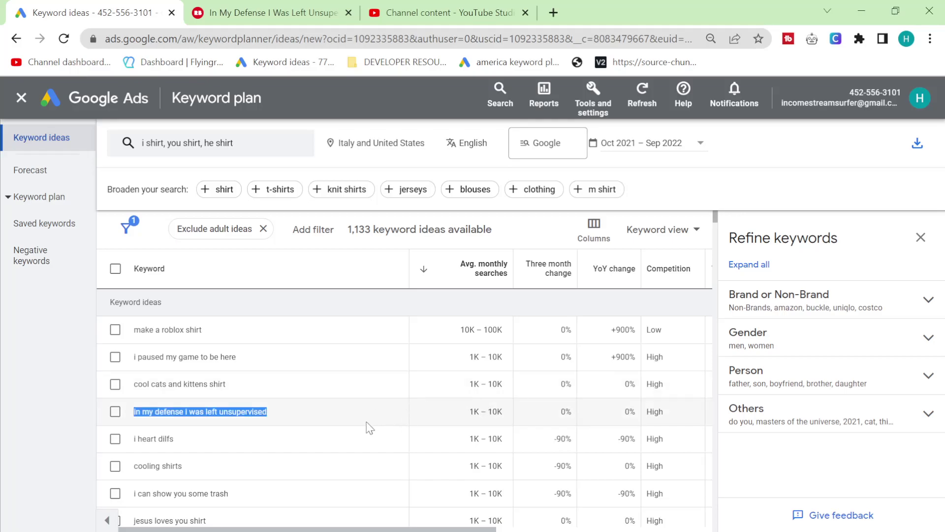
- Search Redbubble for the keyword idea "jesus loves you shirt", and return to the Keyword Planner ideas
scroll(367, 422, "down", 2)
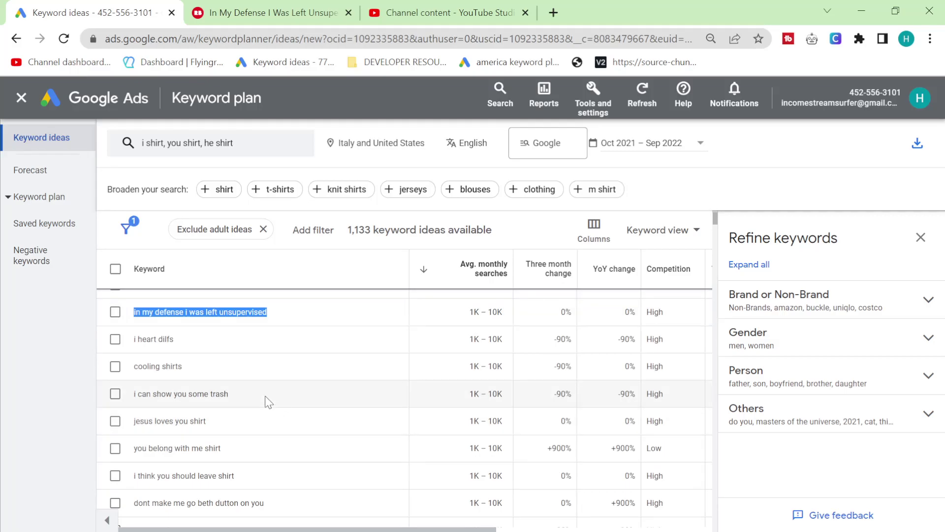
left_click_drag(212, 422, 117, 429)
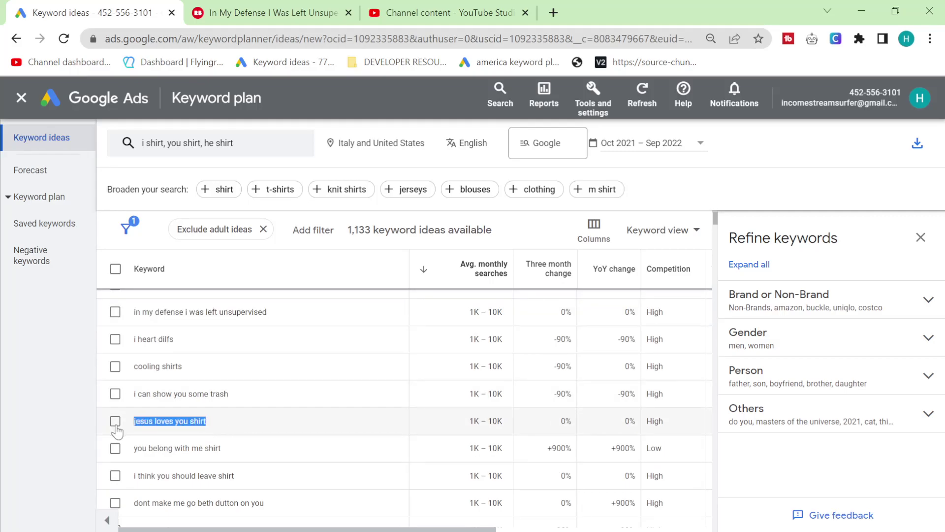
key("ctrl+c")
left_click(246, 13)
triple_click(277, 162)
key("ctrl+v")
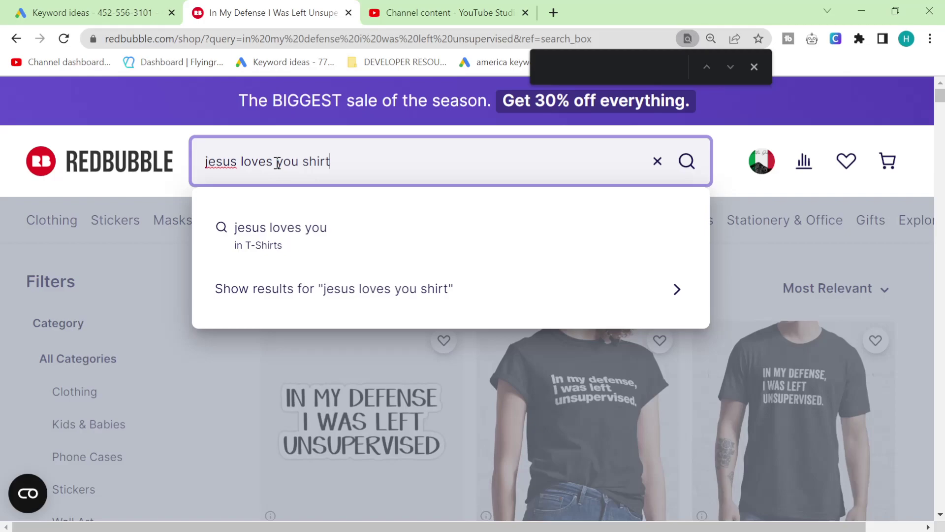
key("Return")
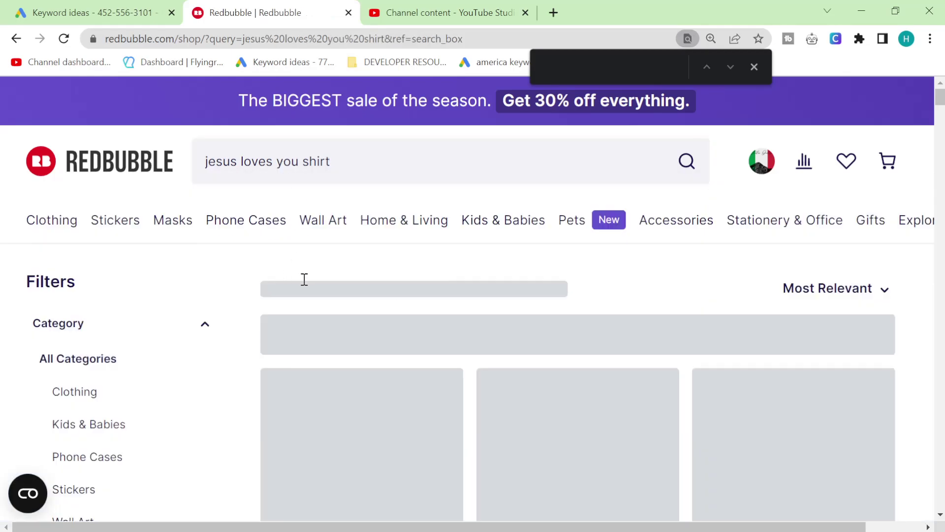
key("ctrl+shift+Tab")
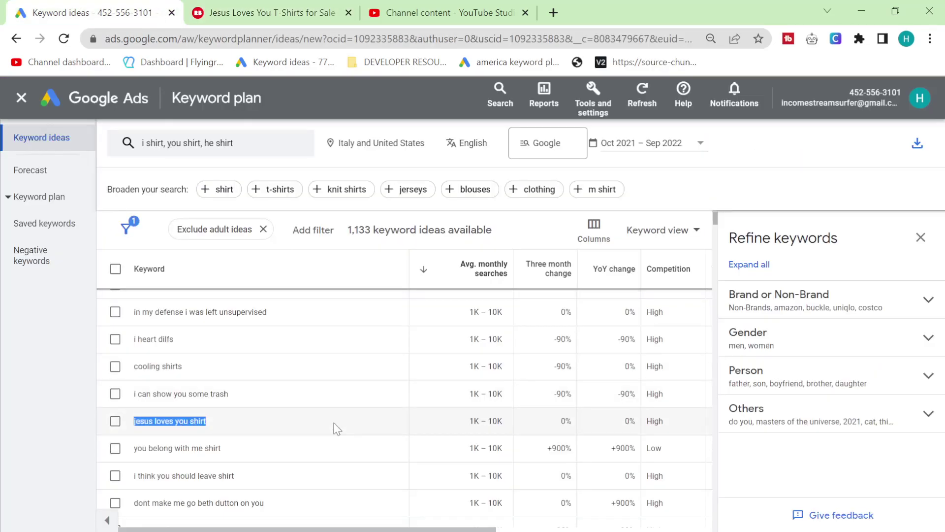
- Search Redbubble for "you belong with me shirt", look through the competing designs, and return to the Keyword Planner ideas
left_click_drag(241, 445, 139, 448)
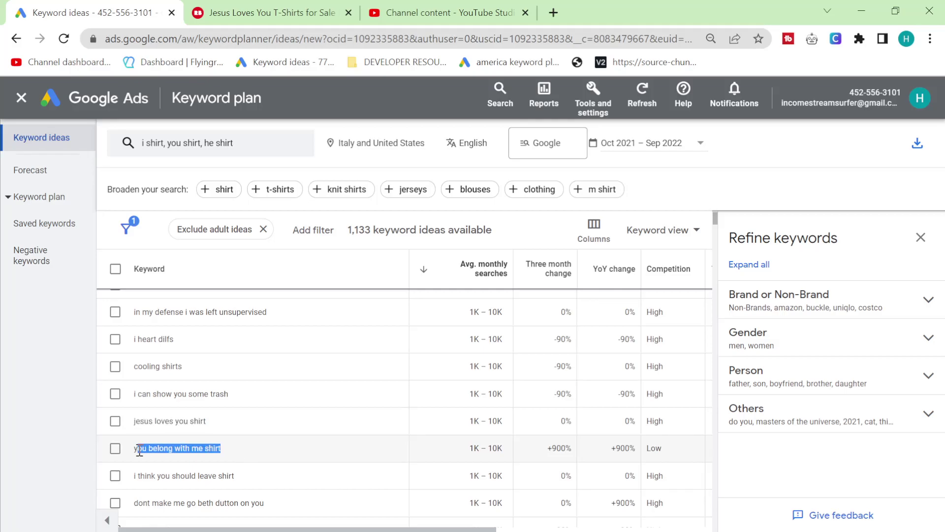
key("ctrl+Tab")
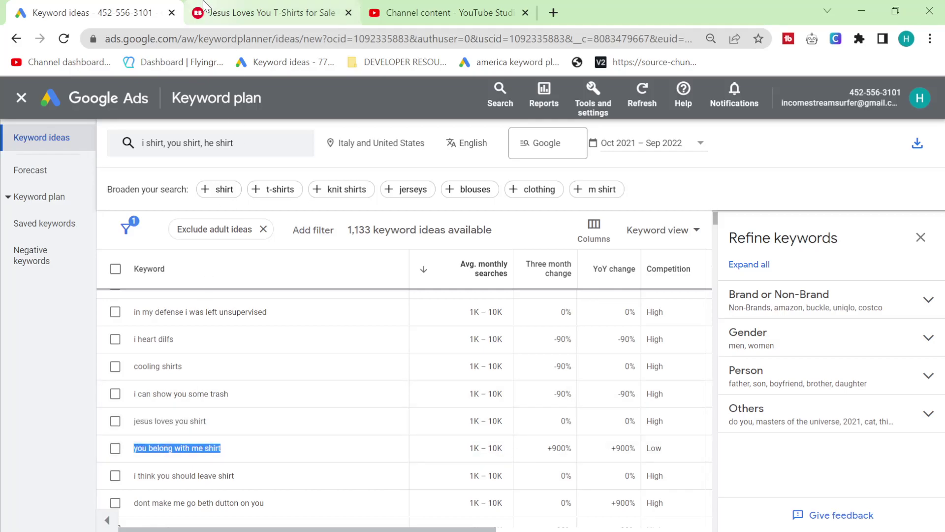
left_click(294, 161)
key("ctrl+a")
key("ctrl+v")
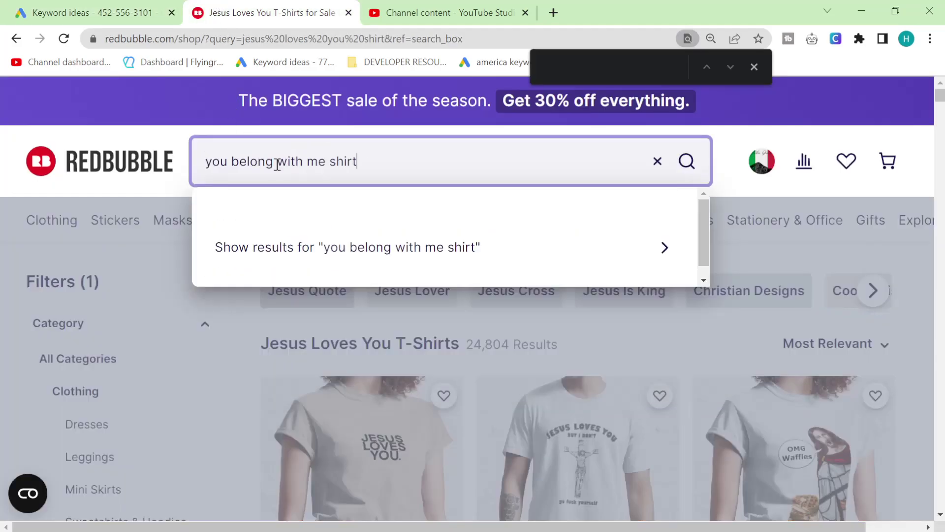
key("Return")
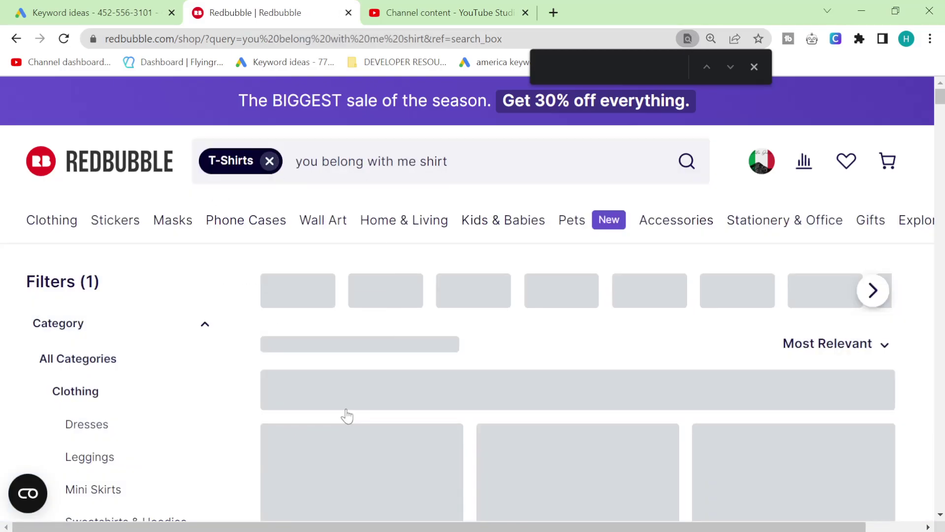
scroll(347, 415, "down", 3)
scroll(347, 415, "down", 6)
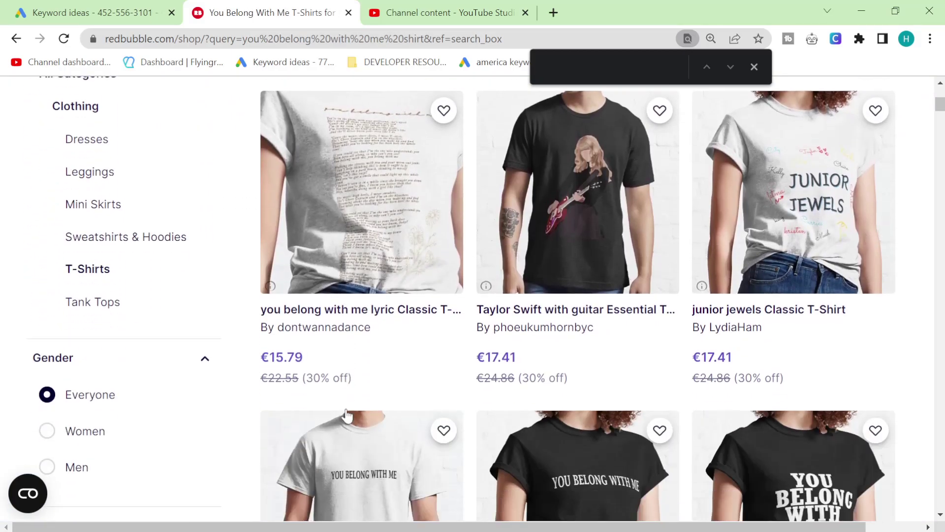
scroll(347, 415, "down", 2)
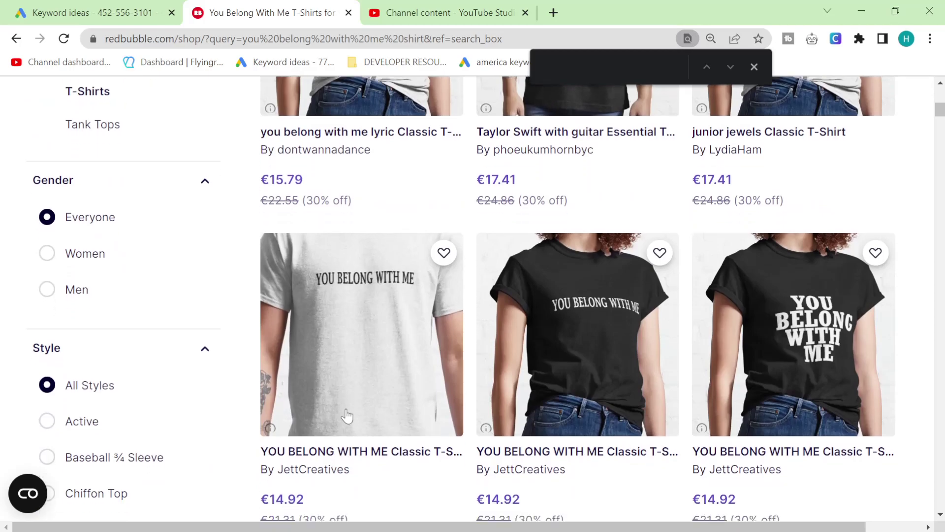
key("ctrl+1")
- Search Redbubble for the keyword idea "i think you should leave shirt", and return to the Keyword Planner ideas
scroll(313, 426, "down", 2)
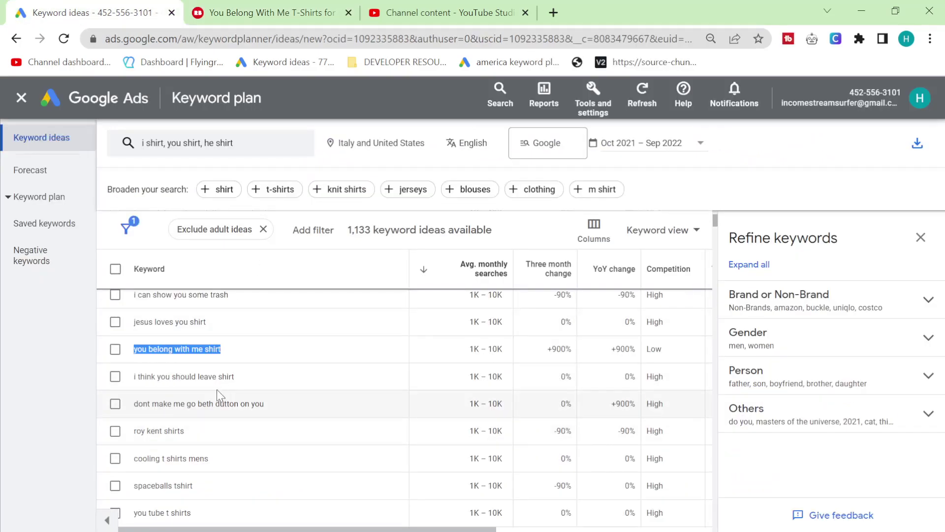
triple_click(180, 376)
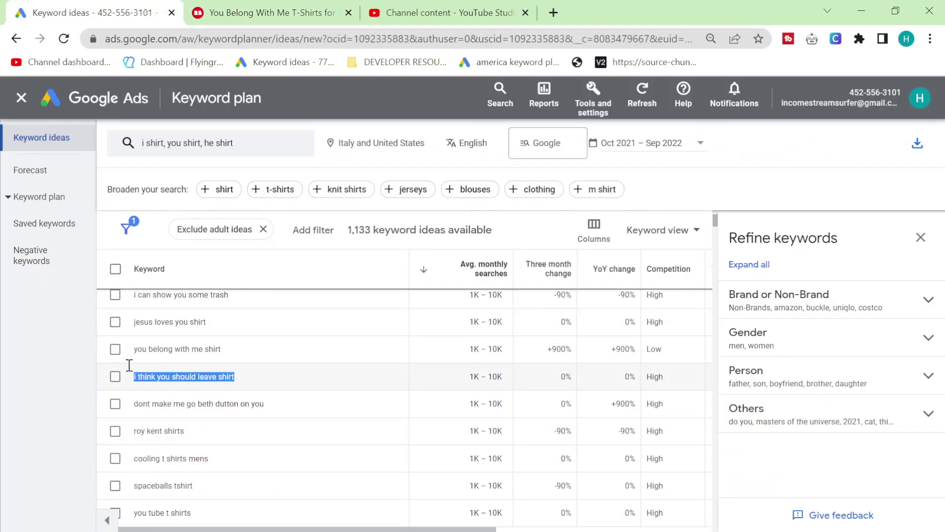
left_click(266, 12)
scroll(275, 117, "up", 10)
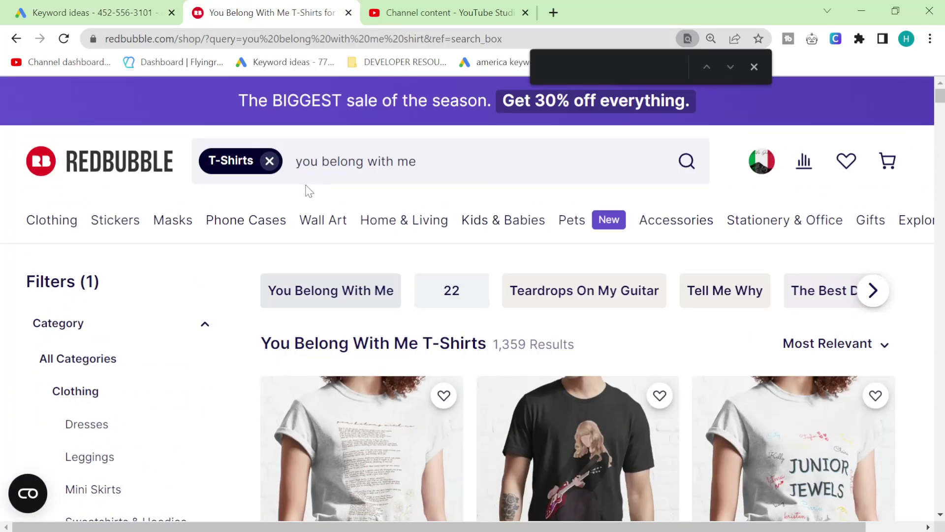
left_click(275, 162)
key("ctrl+a")
key("ctrl+v")
key("Return")
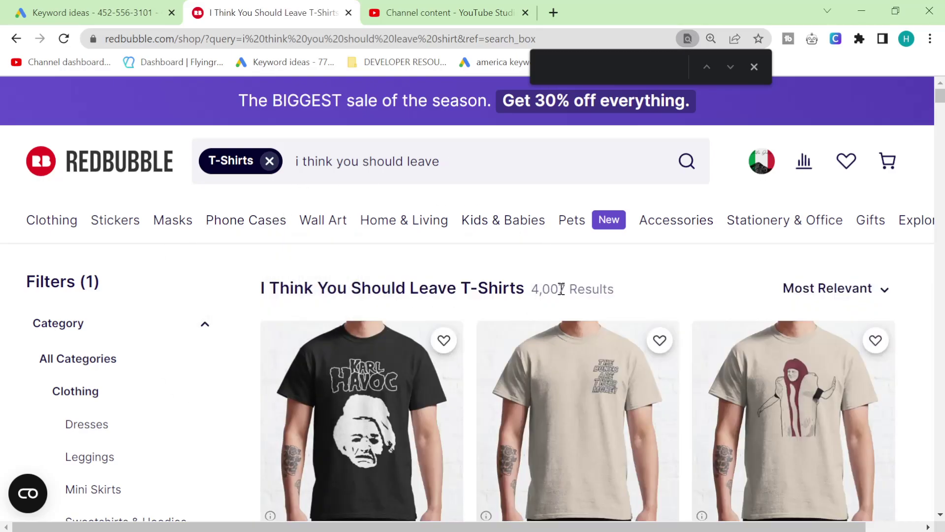
left_click(94, 12)
- Search Redbubble for "come with me if you want to lift", look through the competing designs, and return to the Keyword Planner ideas
scroll(262, 419, "down", 3)
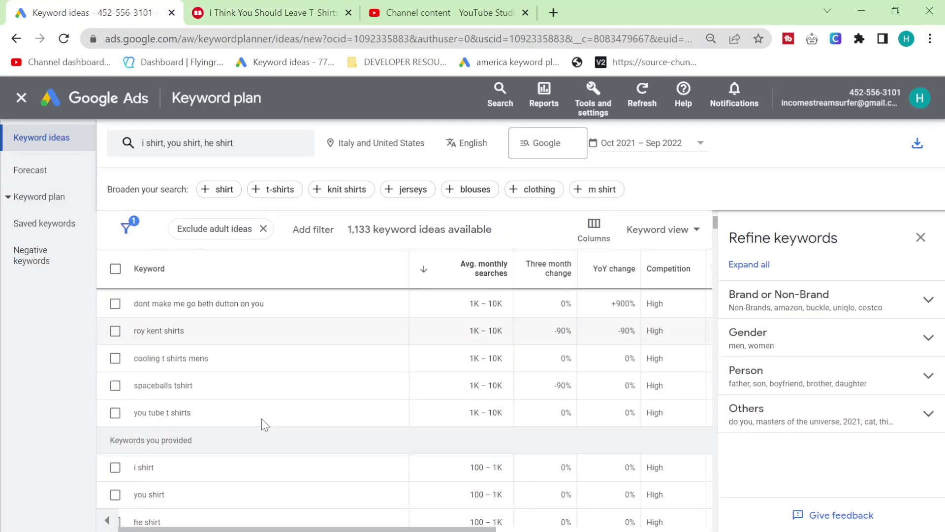
scroll(222, 424, "down", 4)
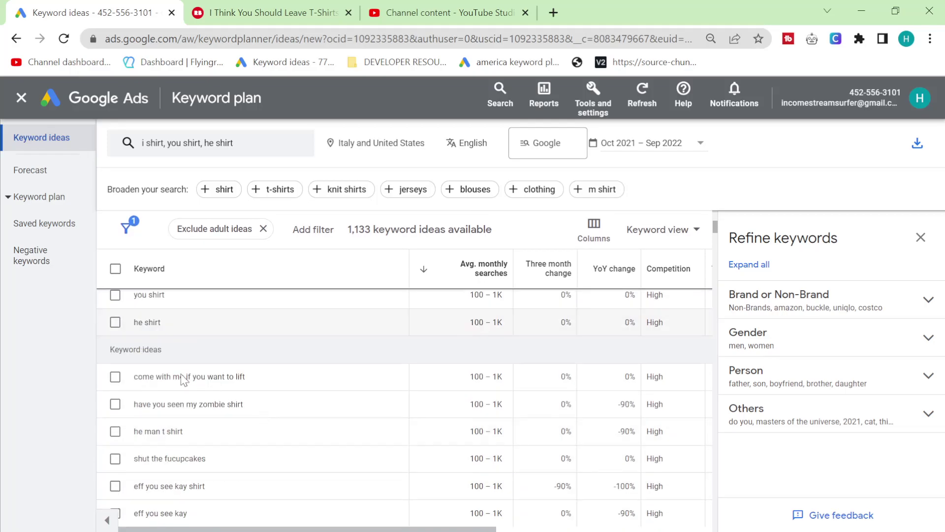
left_click_drag(134, 376, 246, 376)
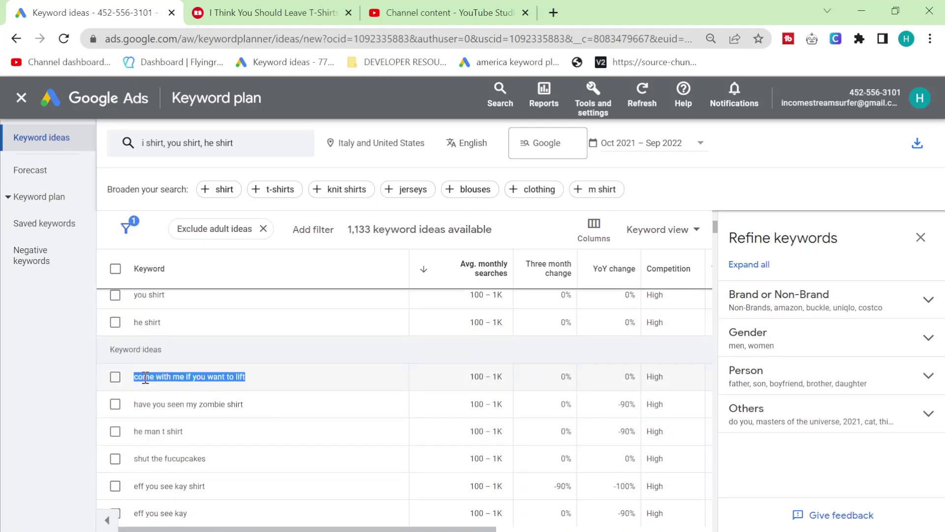
left_click(224, 13)
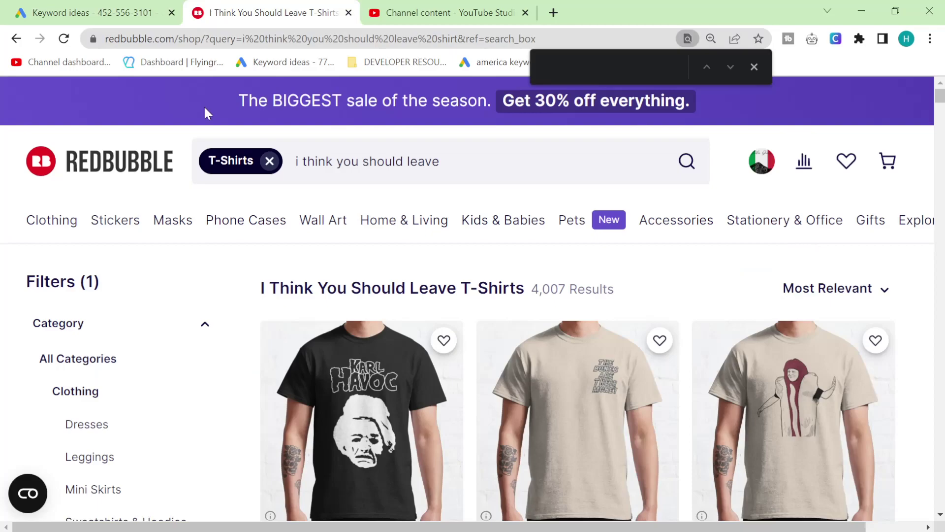
left_click(281, 161)
key("ctrl+v")
key("Return")
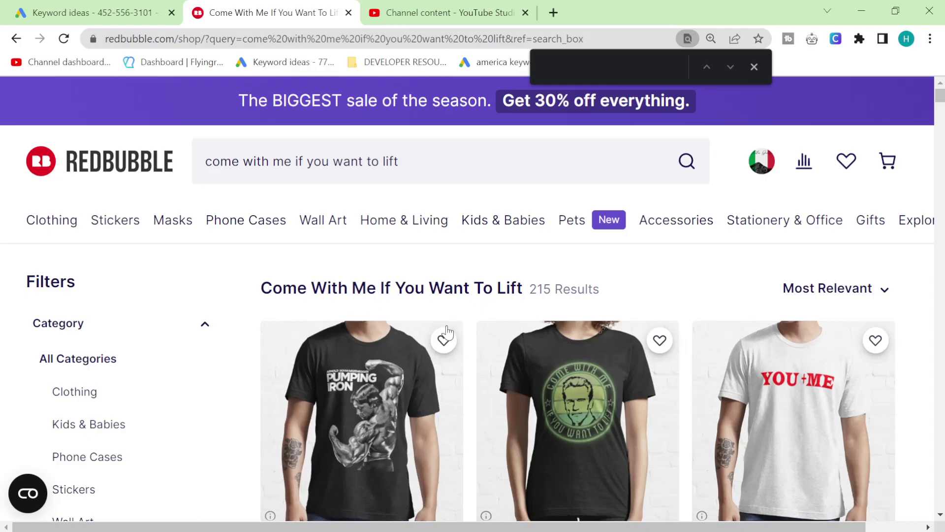
scroll(432, 291, "down", 1)
scroll(431, 299, "down", 5)
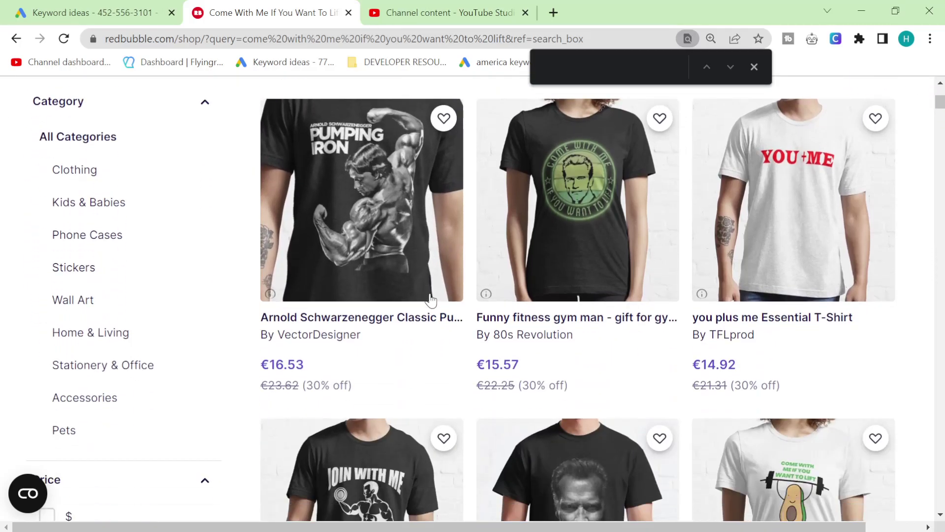
scroll(431, 299, "up", 8)
key("ctrl+shift+Tab")
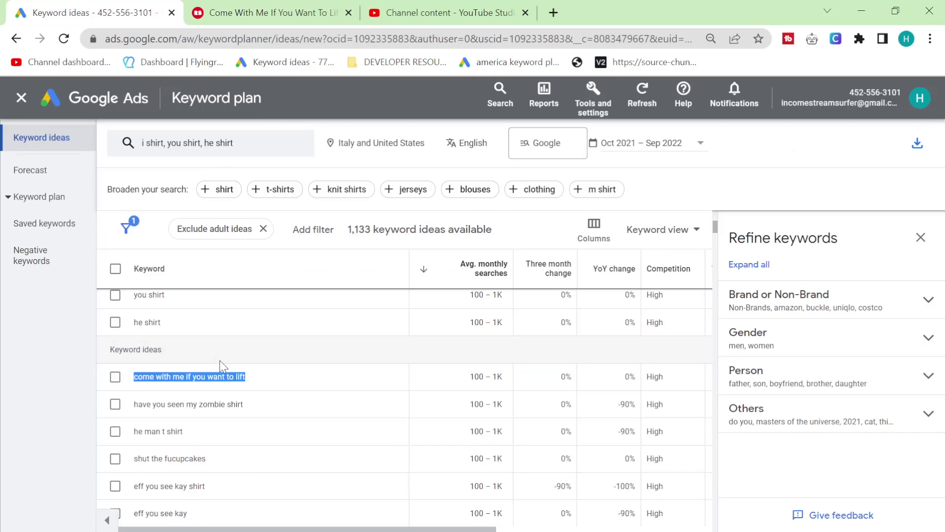
- Search Redbubble for the keyword idea "have you seen my zombie shirt", and return to the Keyword Planner ideas
triple_click(212, 403)
left_click(243, 13)
triple_click(305, 177)
key("ctrl+v")
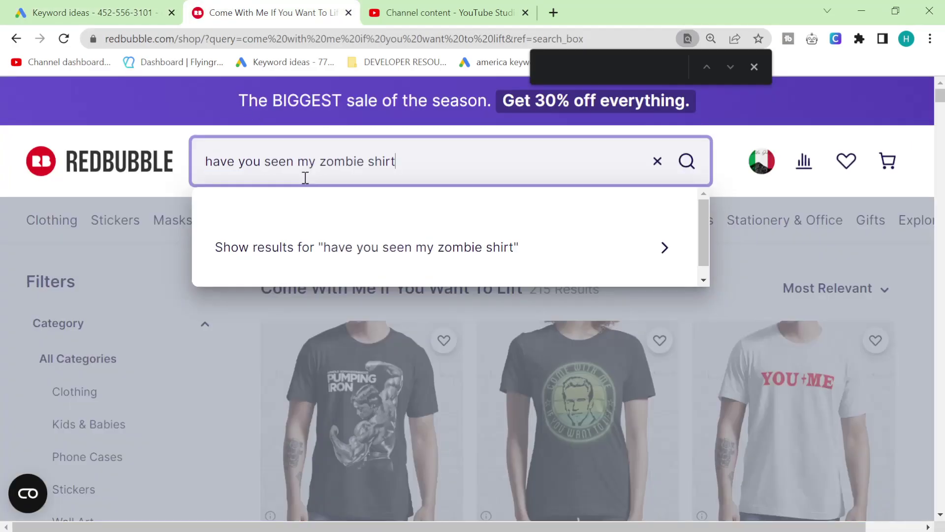
key("Return")
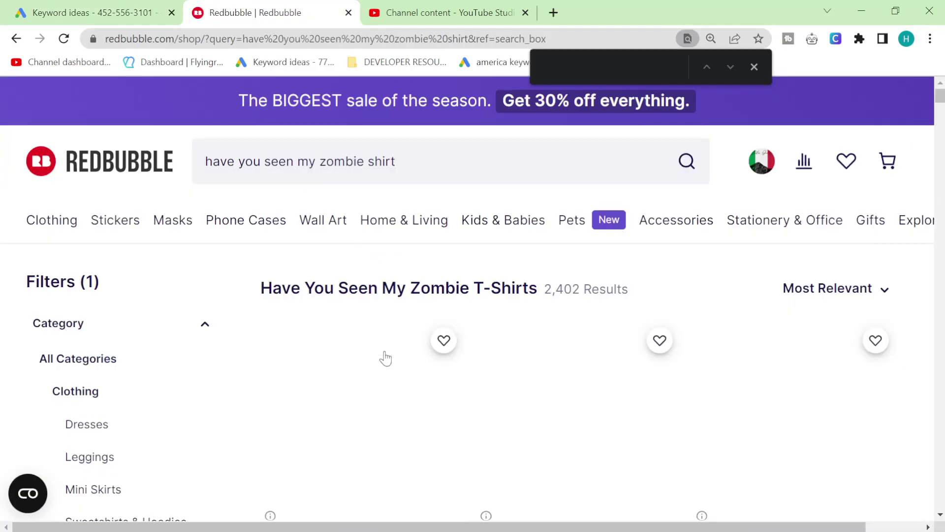
scroll(359, 327, "down", 2)
left_click(105, 7)
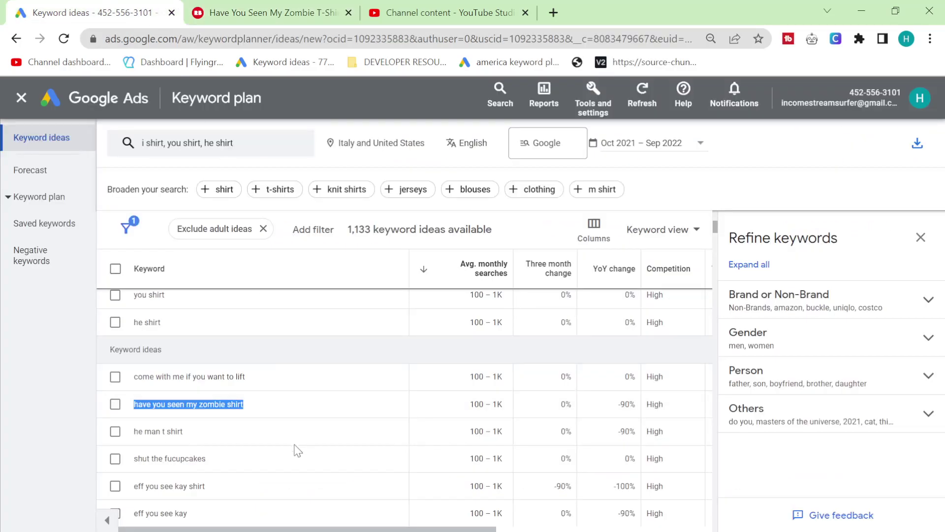
- Search Redbubble for the keyword idea "eff you see kay", and return to the Keyword Planner ideas
scroll(295, 448, "down", 2)
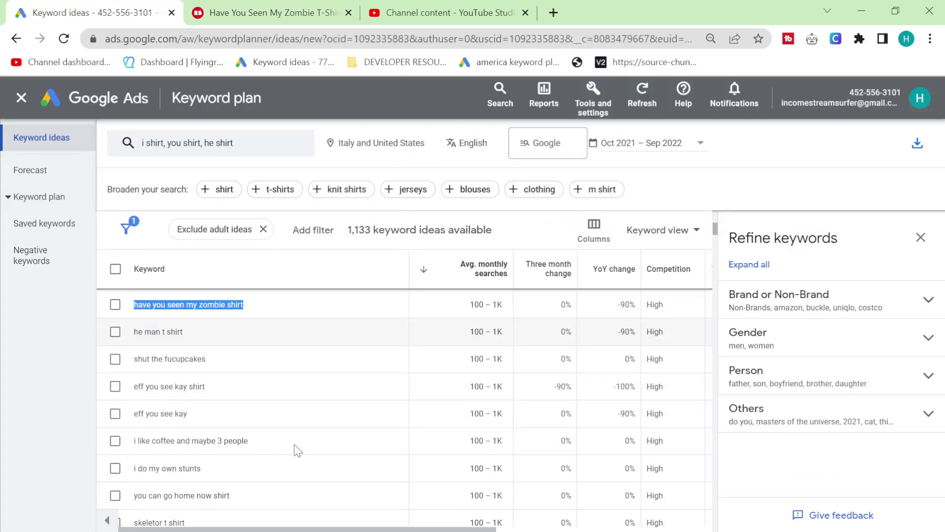
triple_click(165, 414)
key("ctrl+c")
left_click(261, 12)
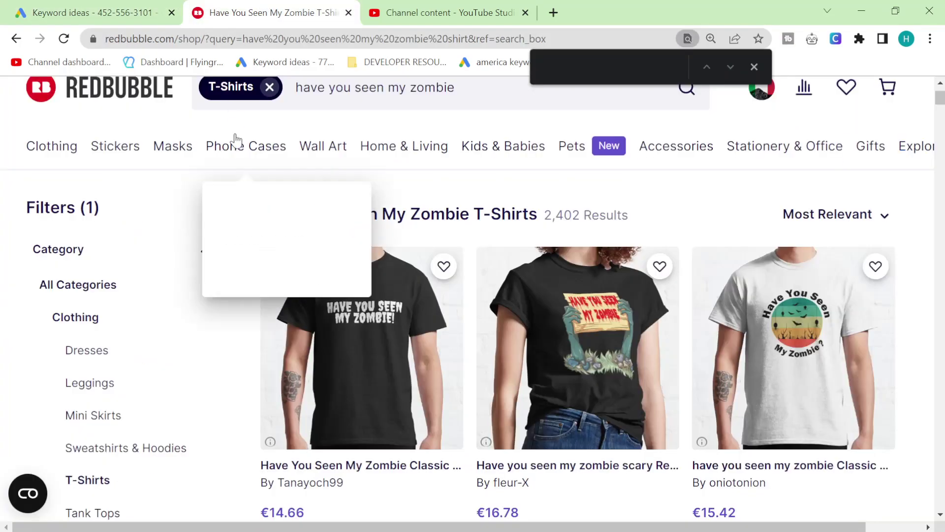
left_click(271, 87)
key("ctrl+a")
key("ctrl+v")
key("Return")
mouse_move(500, 255)
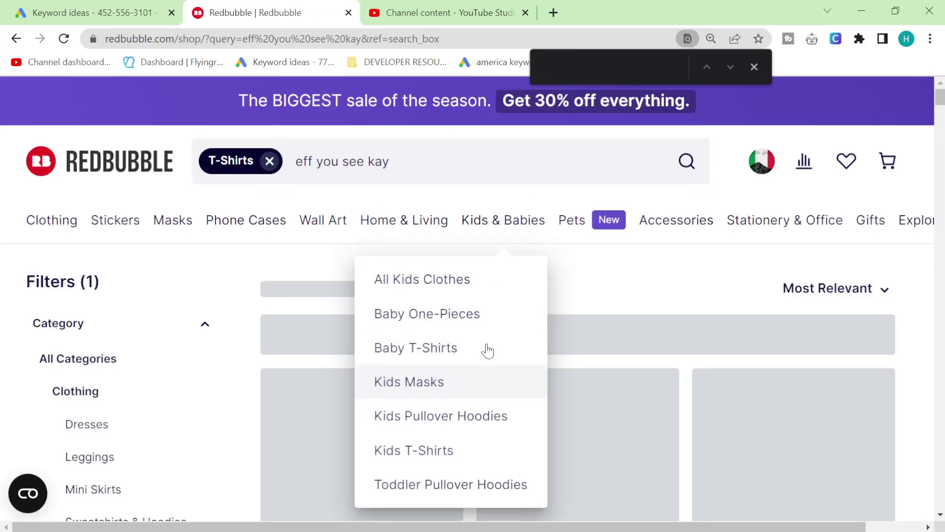
left_click(135, 6)
- Search Redbubble for the keyword idea "i do my own stunts", and return to the Keyword Planner ideas
scroll(256, 392, "down", 2)
left_click(171, 370)
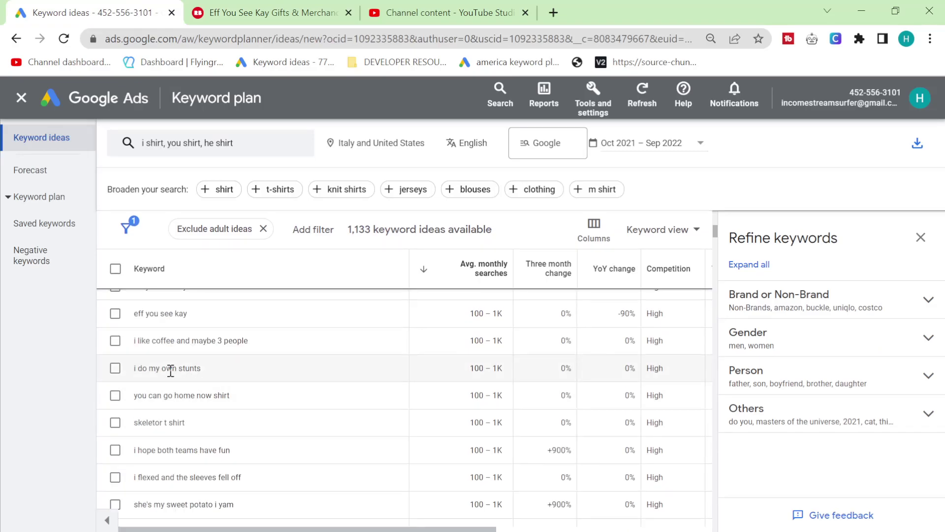
triple_click(170, 370)
key("ctrl+c")
left_click(268, 12)
left_click(301, 157)
key("ctrl+a")
key("ctrl+v")
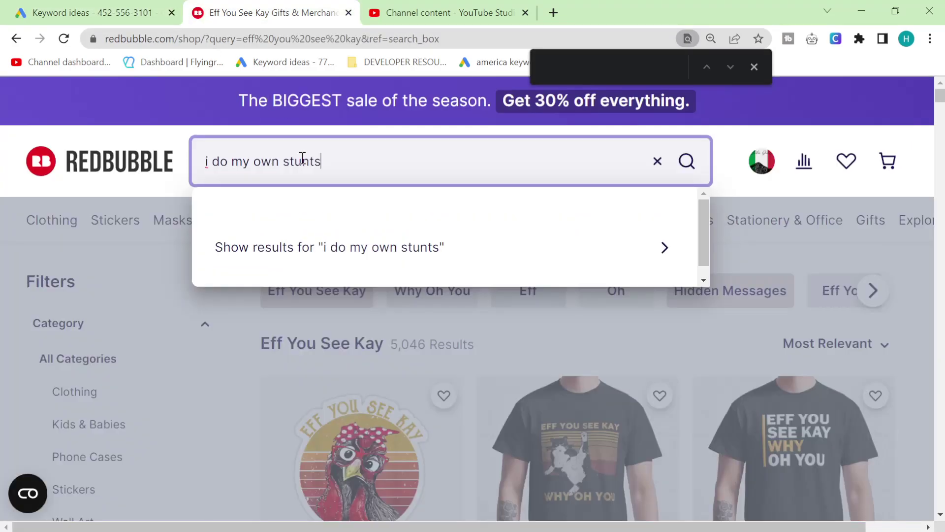
key("Return")
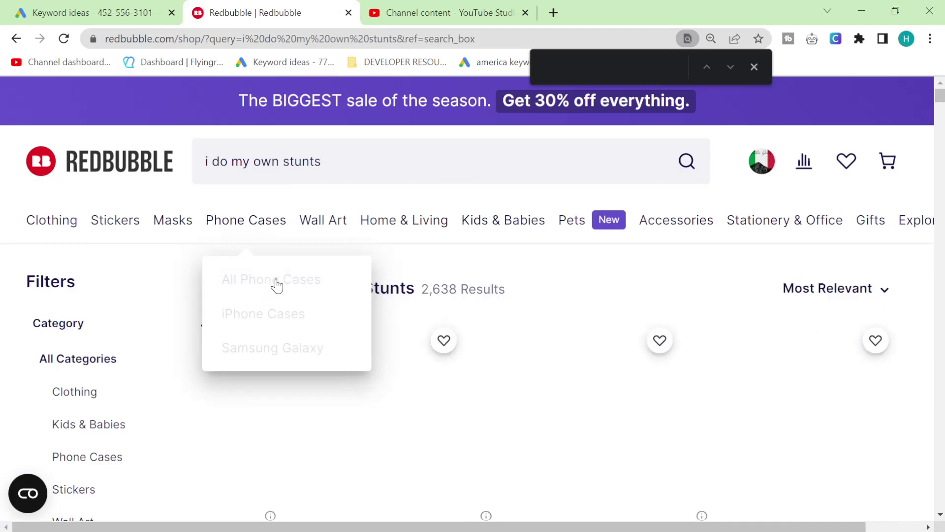
left_click(108, 7)
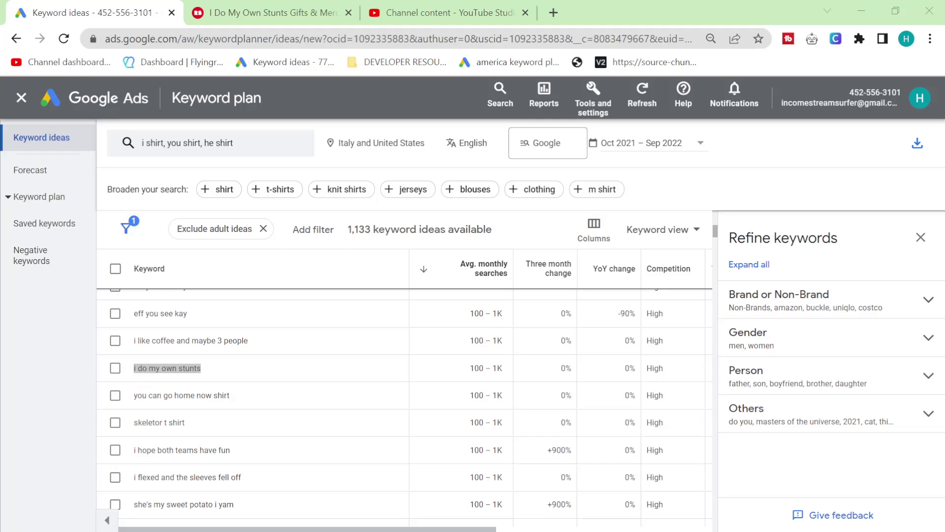
key("alt+Tab")
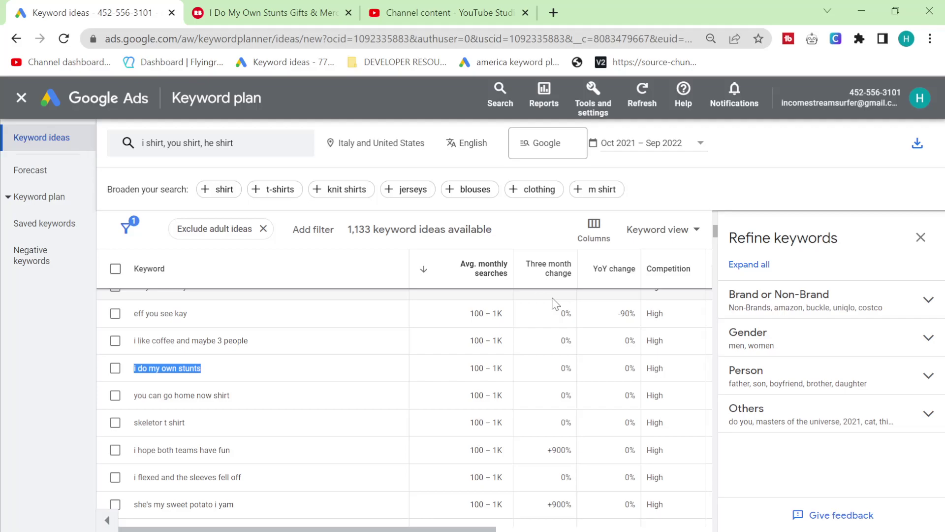
- Search Redbubble for the keyword idea "i flexed and the sleeves fell off", and return to the Keyword Planner ideas
scroll(232, 466, "down", 2)
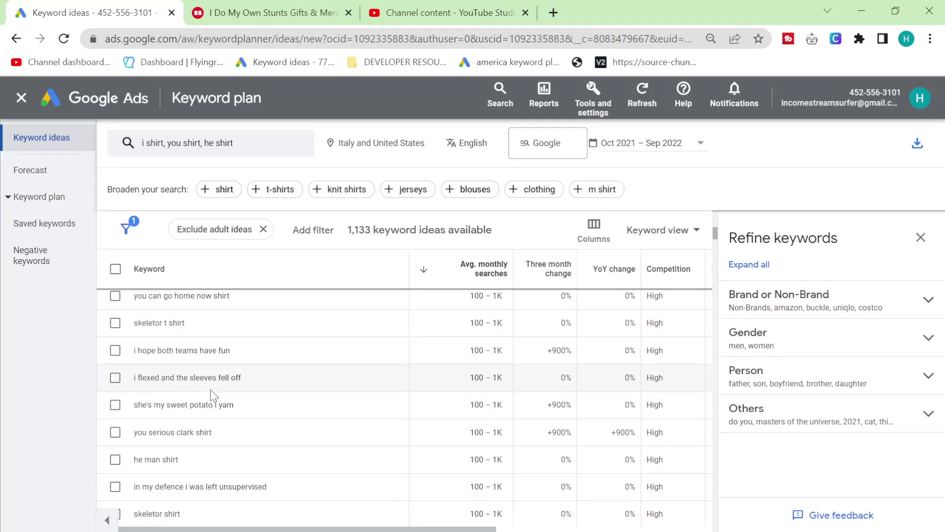
triple_click(211, 378)
left_click(232, 12)
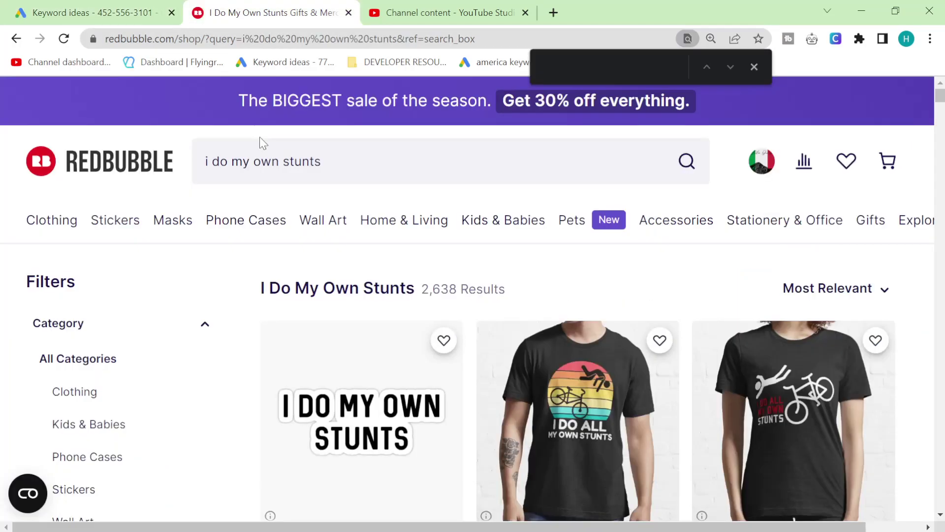
left_click(261, 143)
key("ctrl+v")
key("Return")
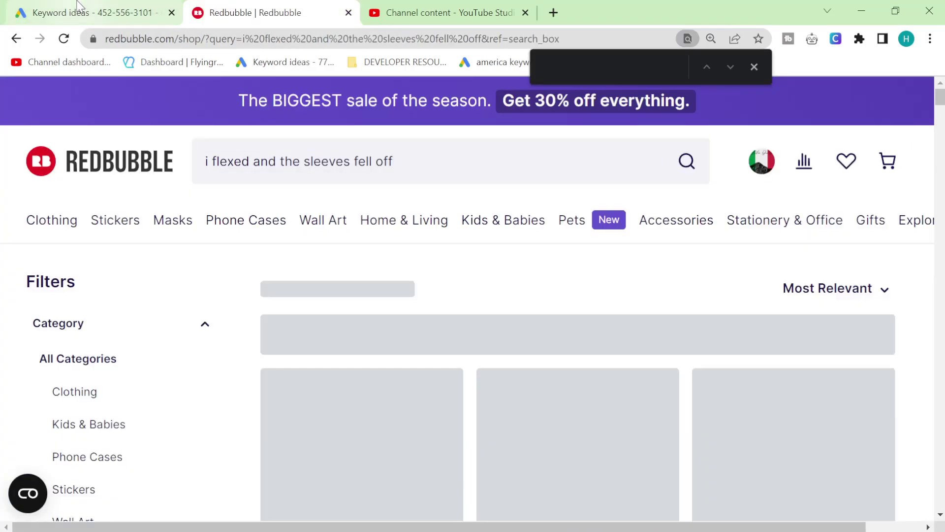
left_click(79, 8)
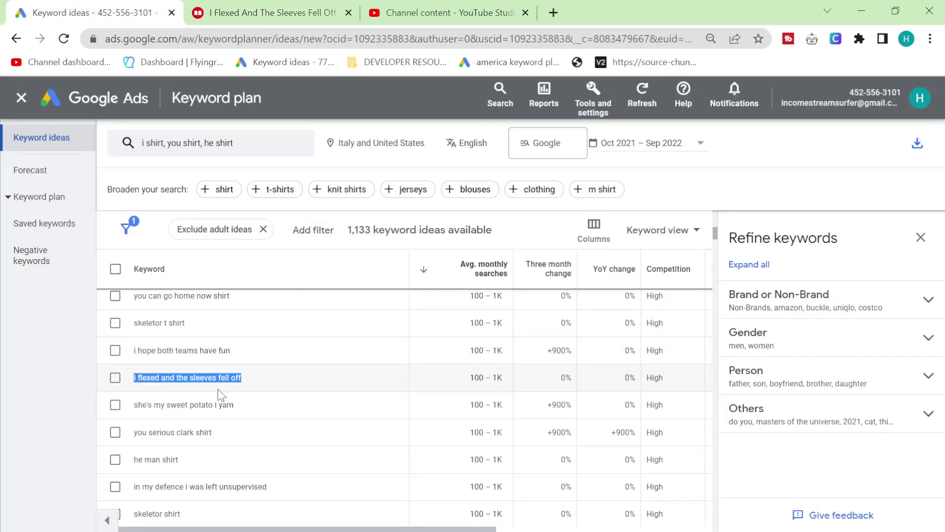
- Search Redbubble for the keyword idea "she's my sweet potato i yam", and return to the Keyword Planner ideas
triple_click(175, 409)
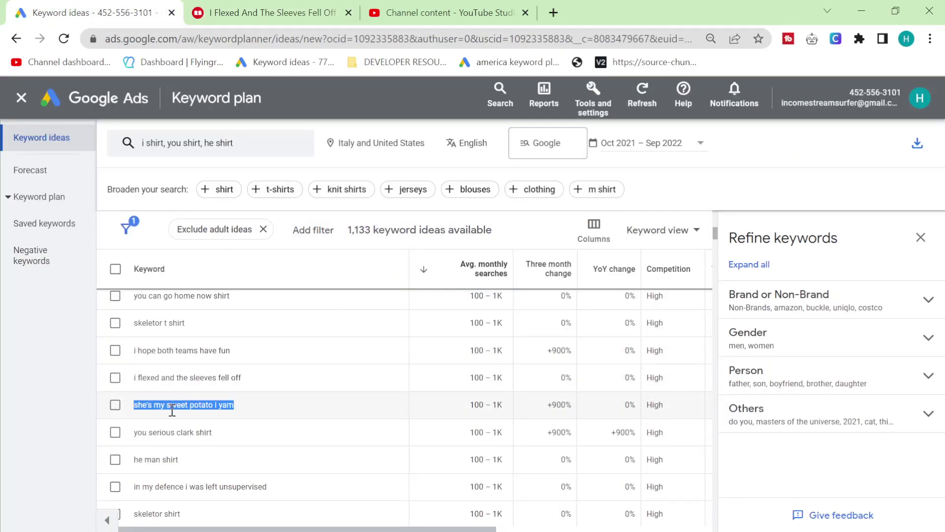
key("ctrl+c")
left_click(273, 10)
left_click(296, 157)
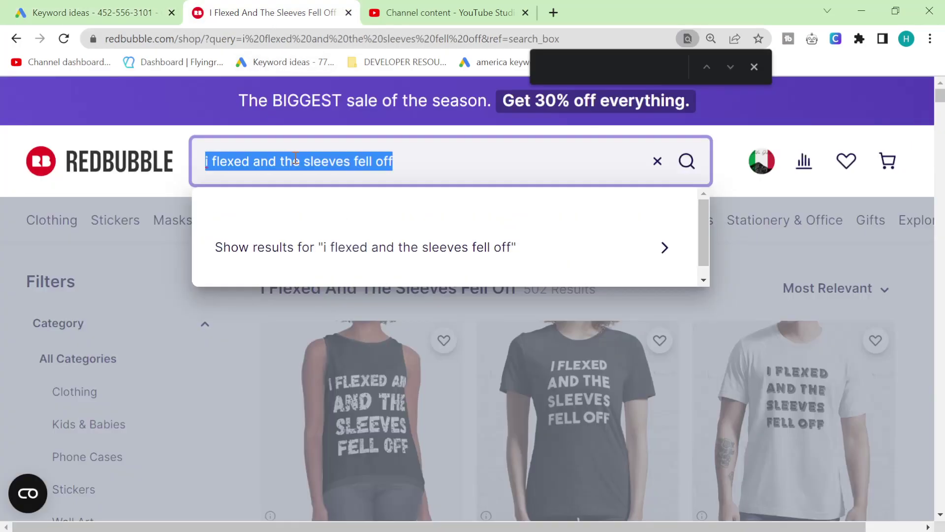
key("ctrl+v")
key("Return")
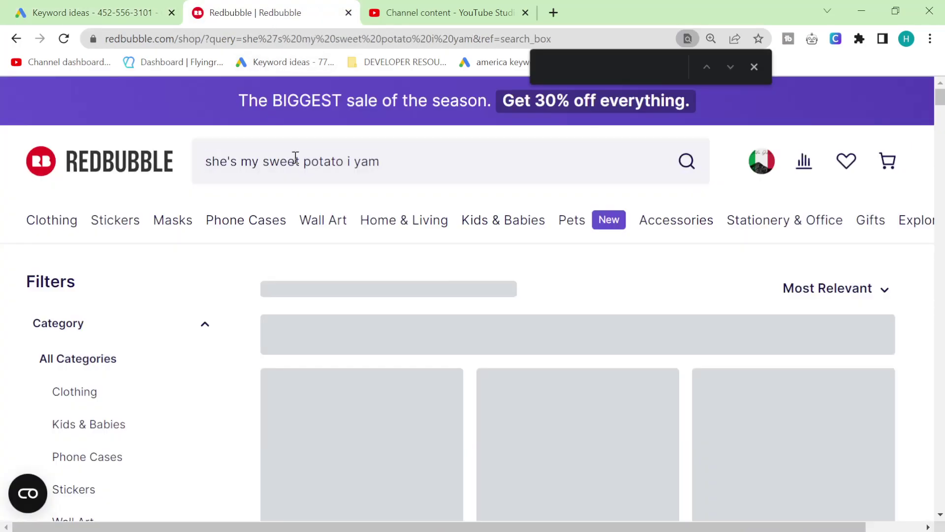
left_click(93, 12)
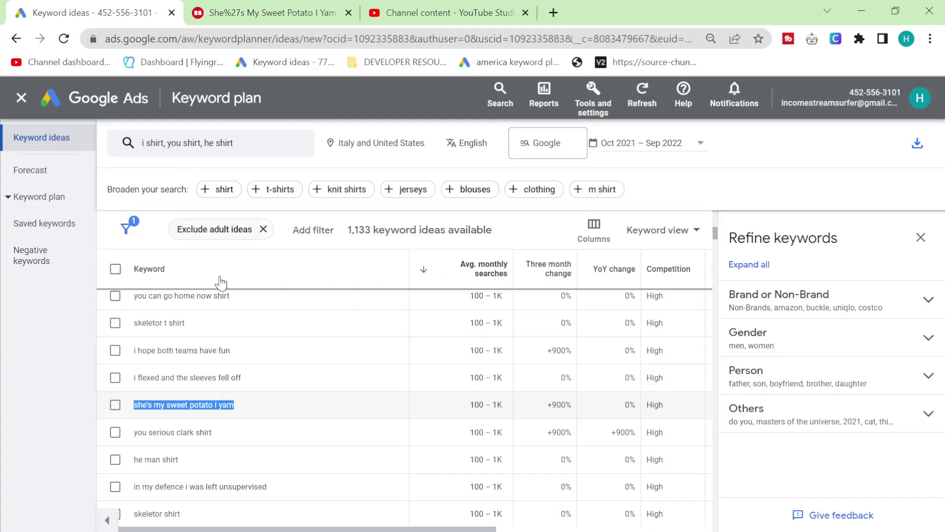
- Search Redbubble for the keyword idea "i just baked you some shut the fucupcakes", and return to the Keyword Planner ideas
scroll(197, 431, "down", 4)
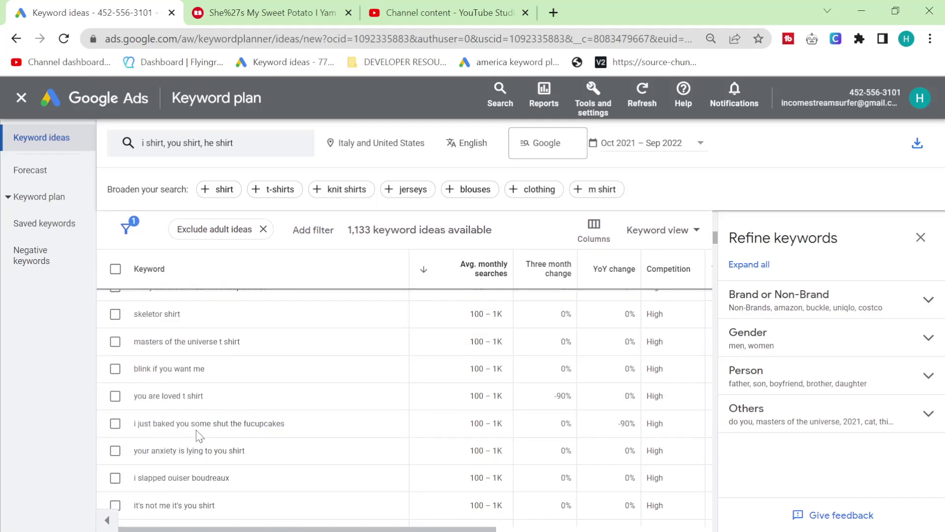
triple_click(238, 422)
key("ctrl+c")
left_click(266, 12)
left_click(291, 164)
key("ctrl+a")
key("ctrl+v")
key("Return")
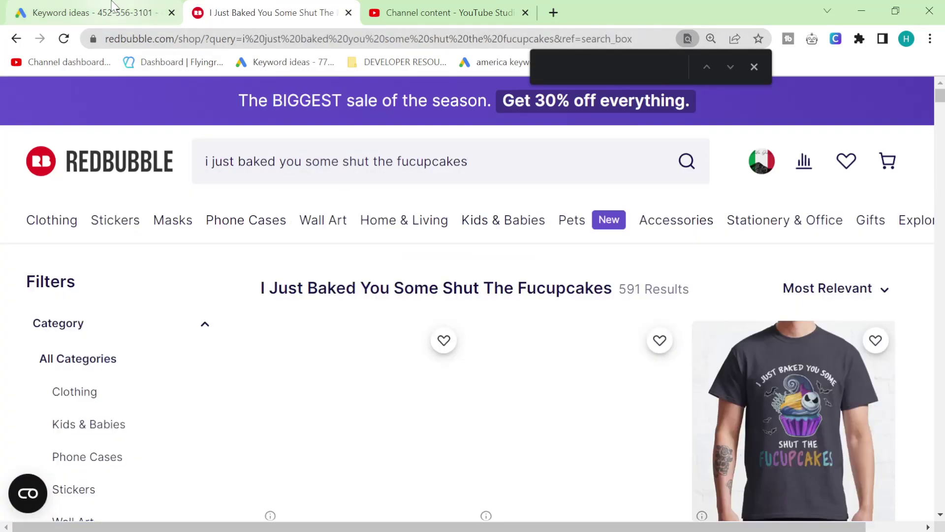
key("ctrl+shift+Tab")
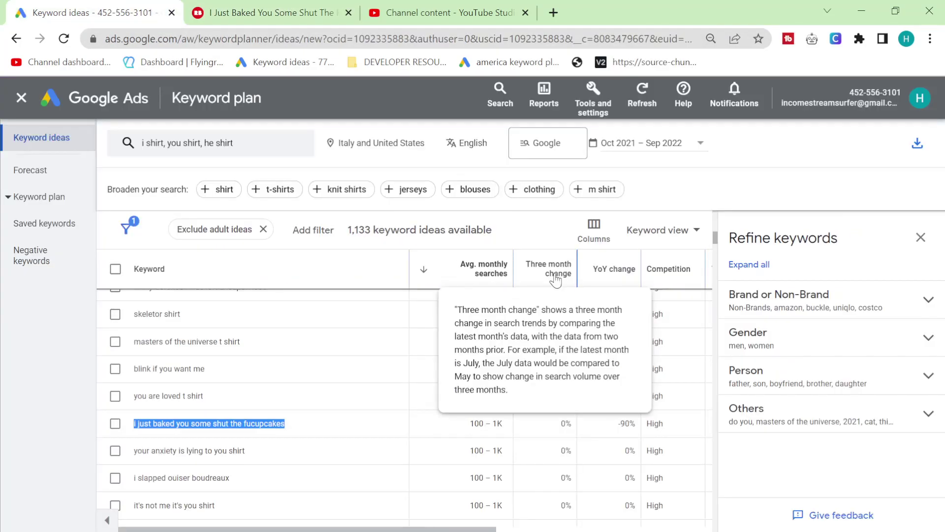
- Sort the keyword ideas by three month change in descending order and look through the trending phrases
left_click(557, 279)
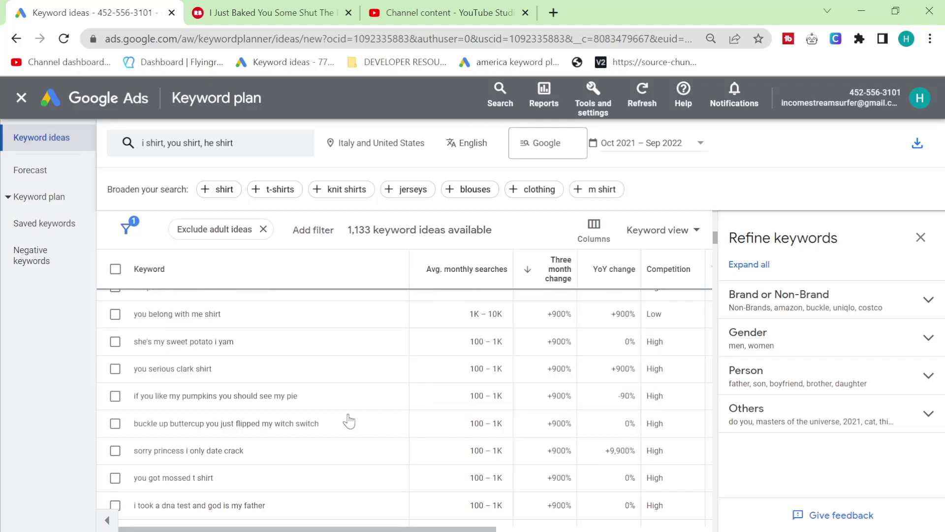
scroll(343, 409, "down", 10)
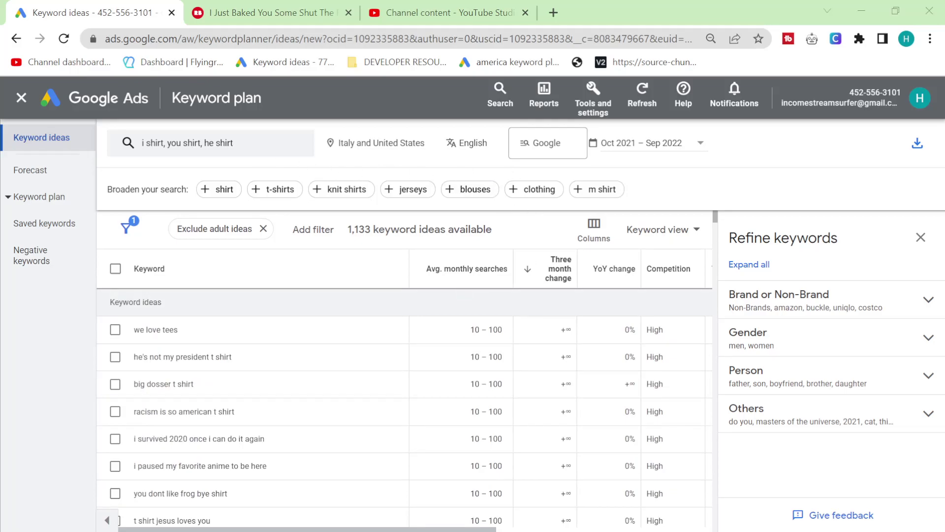
- Add "we shirt" and "i sticker" to the seed keywords and get the new keyword ideas
left_click(232, 153)
type("we shirt")
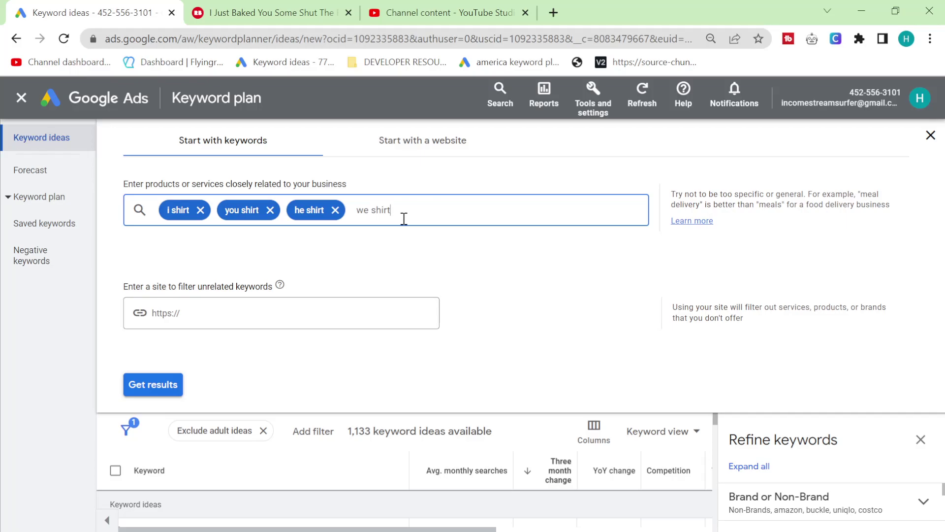
key("Return")
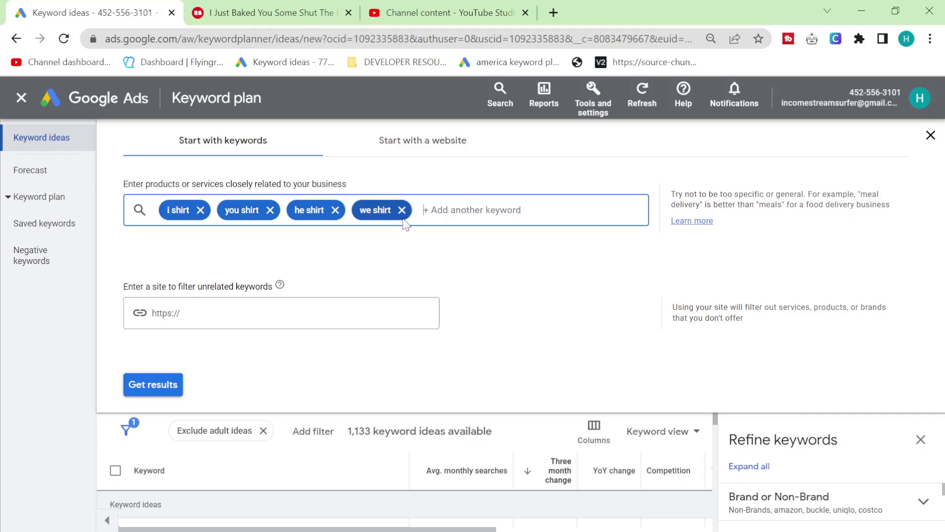
type("i sticker")
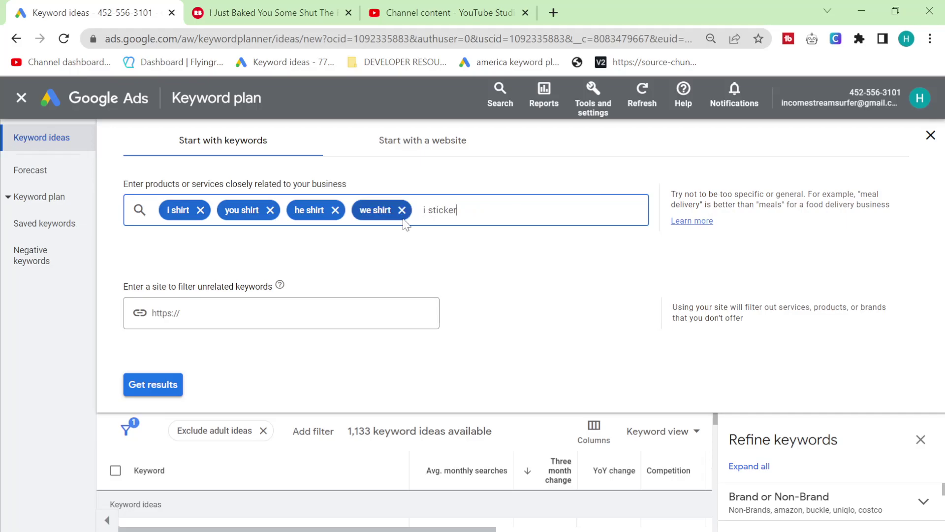
key("Return")
left_click(147, 385)
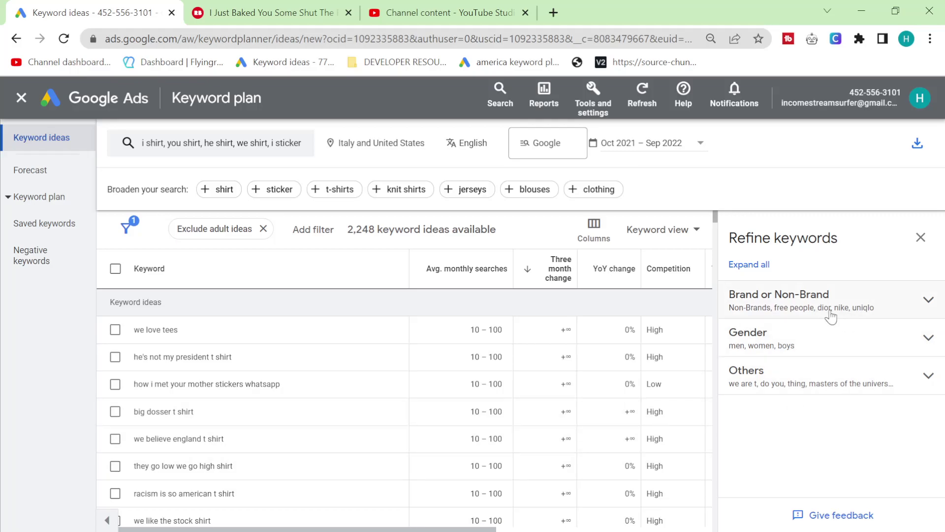
- Refine the keyword ideas by excluding all "Brand" and "Other Brands" keywords
left_click(797, 314)
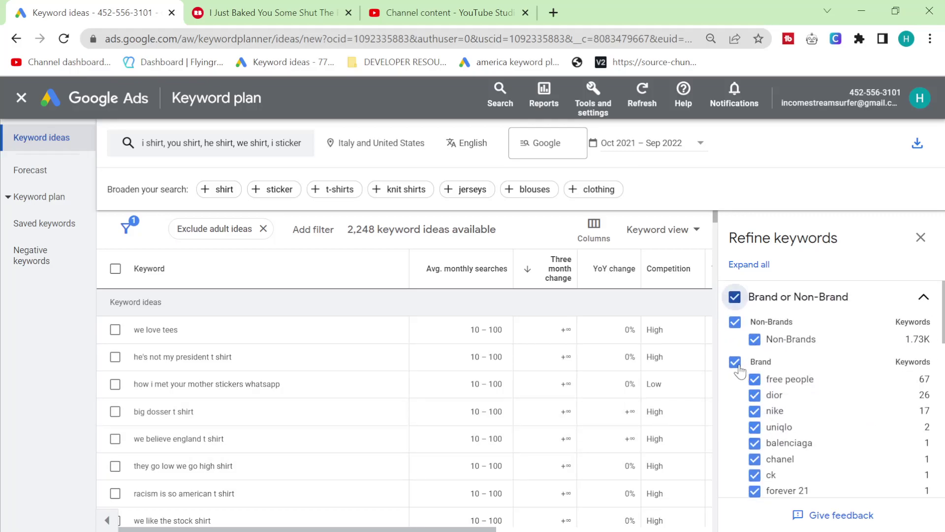
left_click(738, 367)
scroll(804, 394, "down", 4)
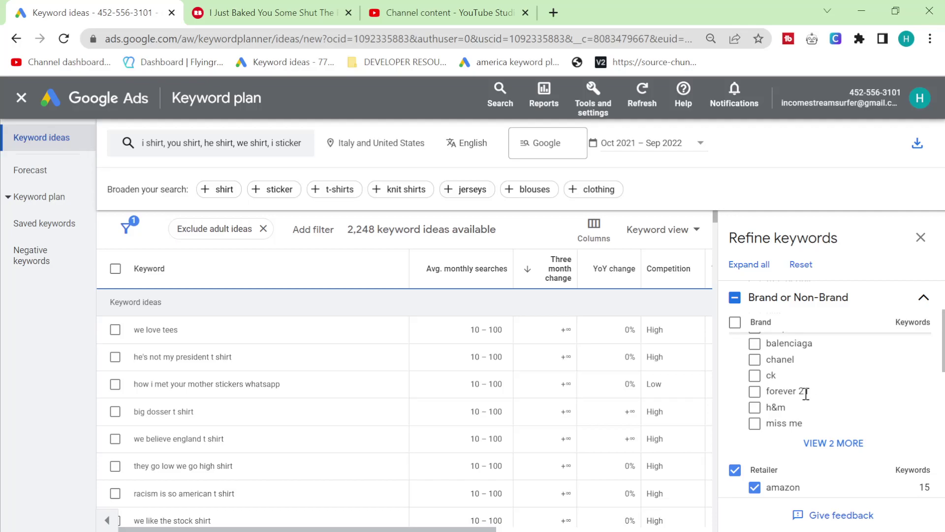
scroll(768, 397, "down", 4)
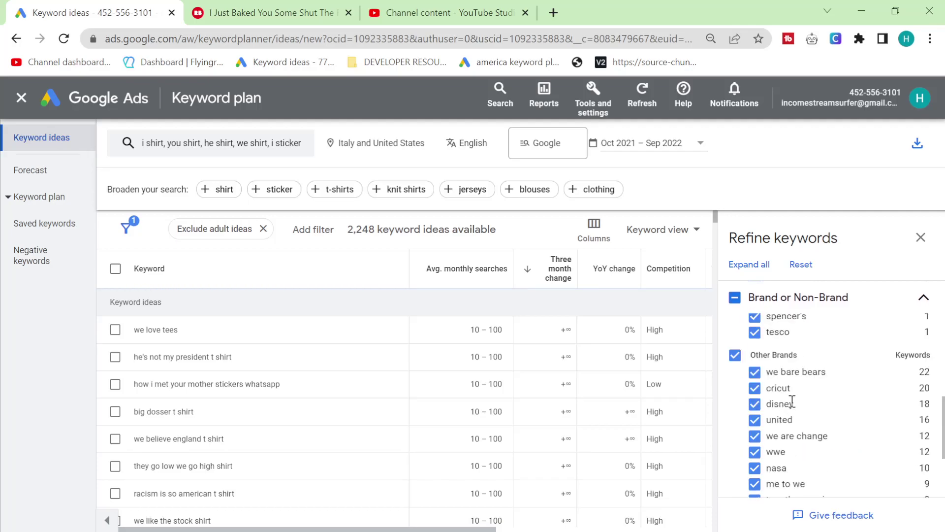
left_click(736, 356)
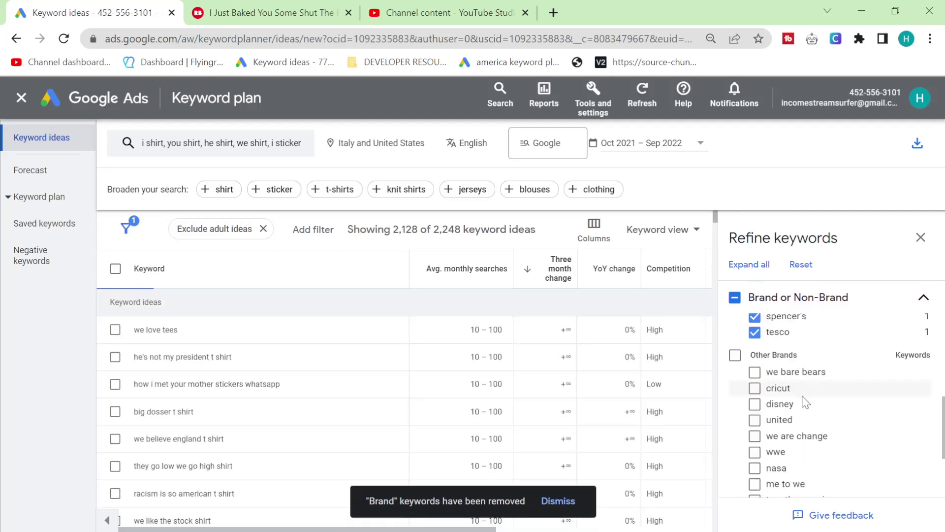
scroll(804, 399, "down", 3)
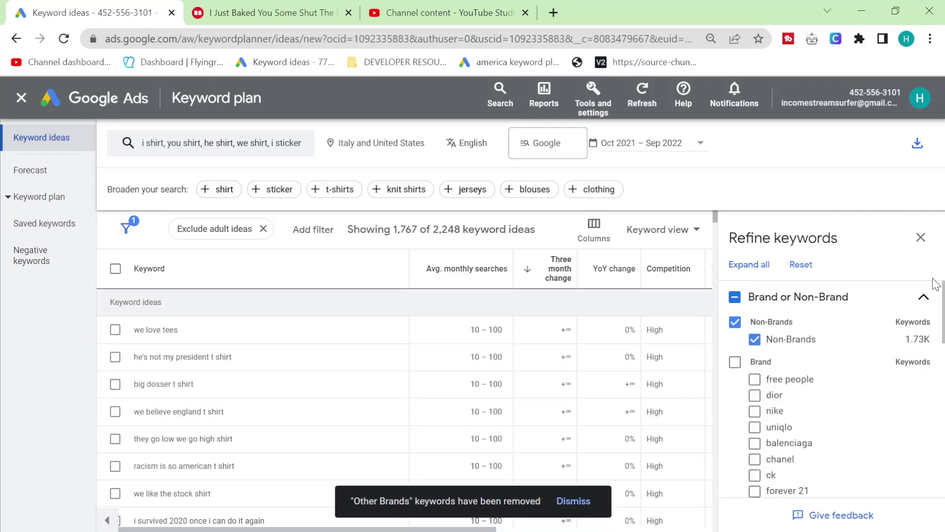
left_click(924, 297)
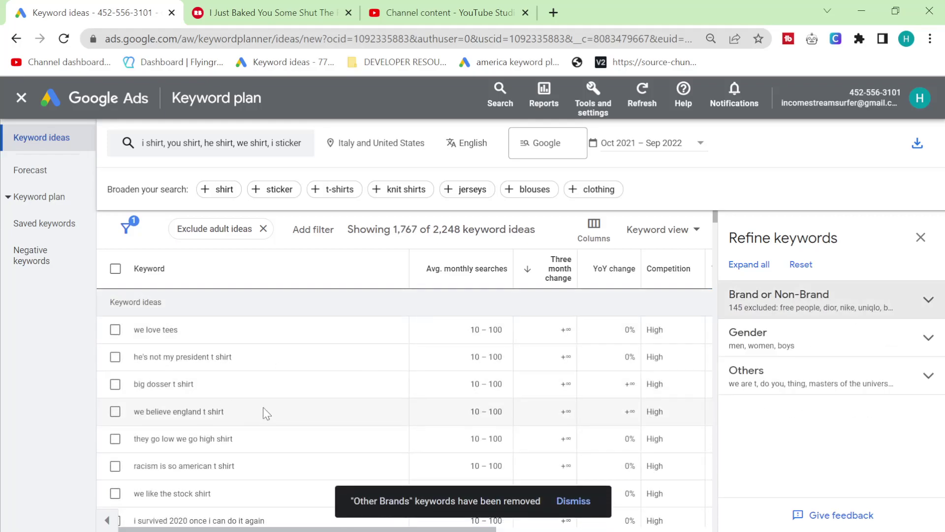
- Search Redbubble for "they go low we go high shirt", look through the competing designs, and return to the Keyword Planner ideas
triple_click(206, 439)
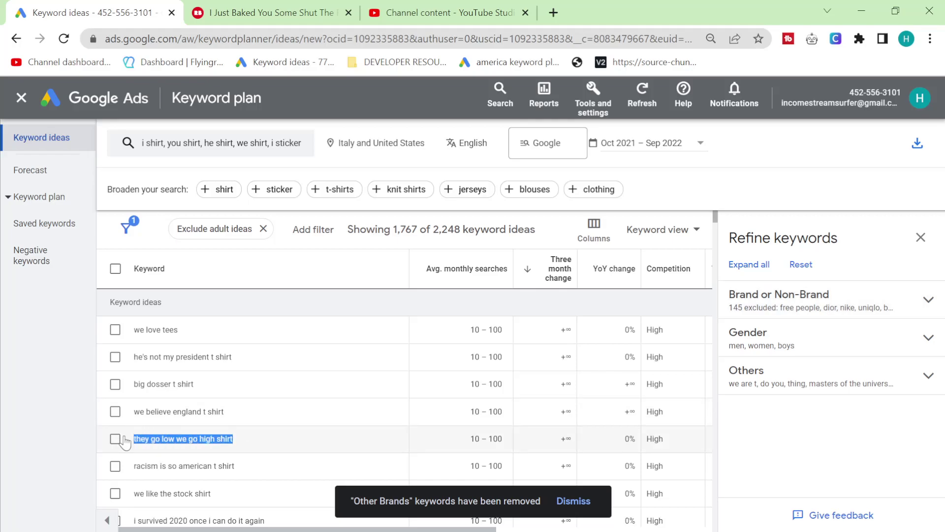
left_click(333, 6)
left_click(369, 160)
key("ctrl+a")
key("ctrl+v")
key("Return")
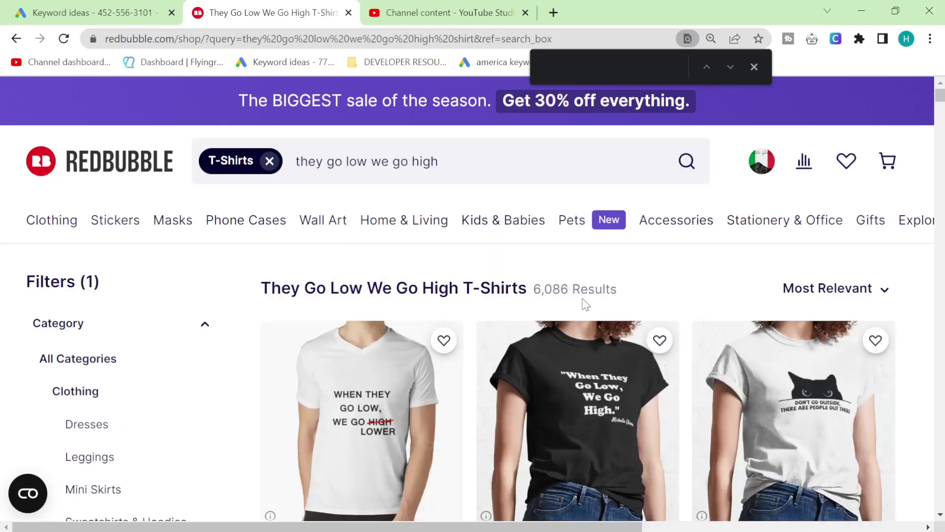
scroll(489, 413, "down", 3)
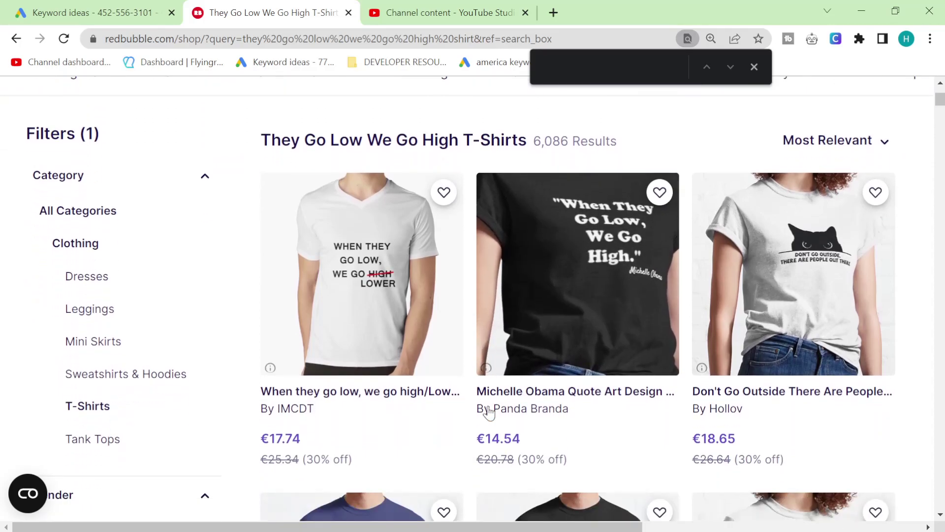
left_click(94, 13)
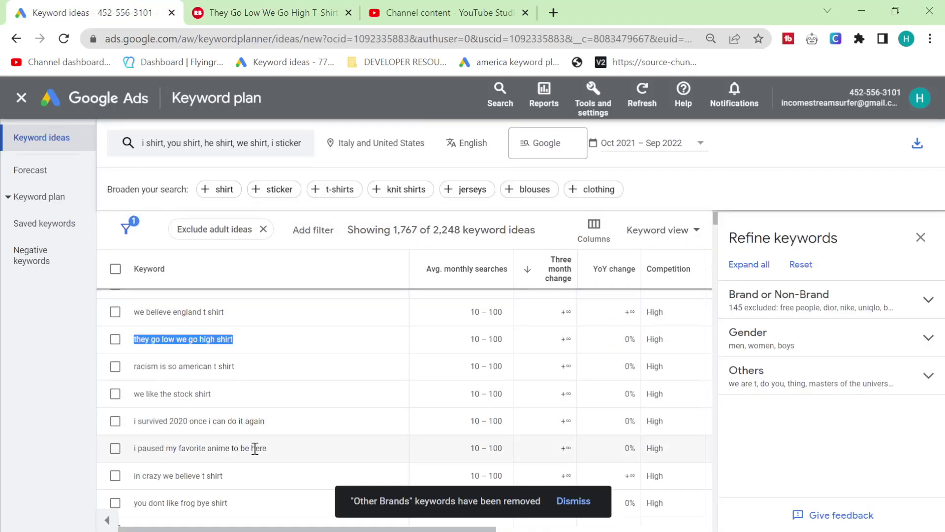
- Copy the keyword "i paused my favorite anime to be here" and search Redbubble for it
triple_click(255, 448)
left_click(268, 12)
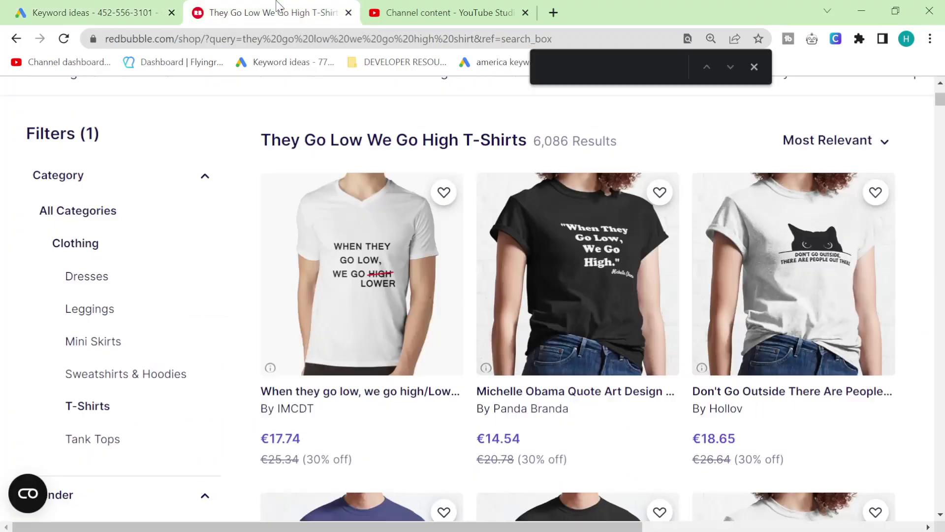
mouse_move(315, 107)
scroll(249, 162, "up", 3)
left_click(278, 162)
key("ctrl+a")
key("ctrl+v")
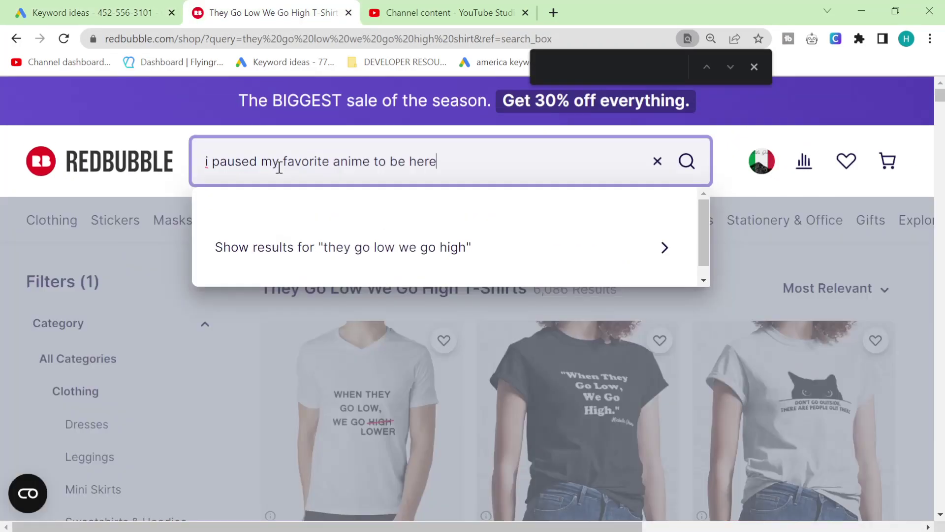
key("Return")
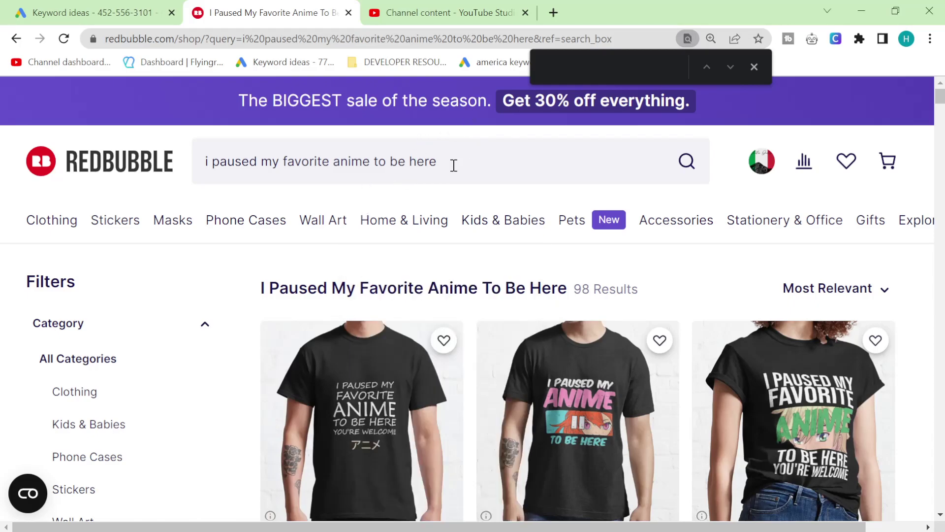
- Look through the competing anime shirt designs in the Redbubble results
scroll(527, 212, "down", 8)
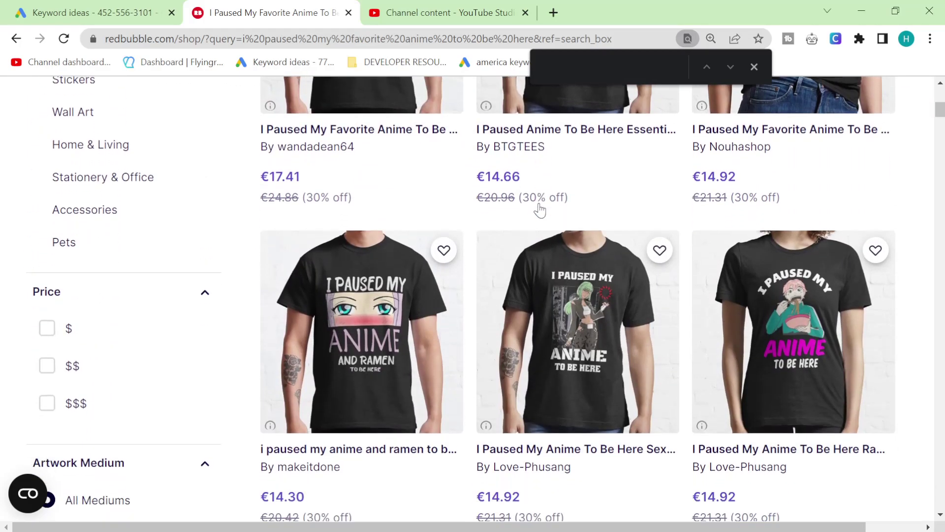
scroll(540, 211, "down", 2)
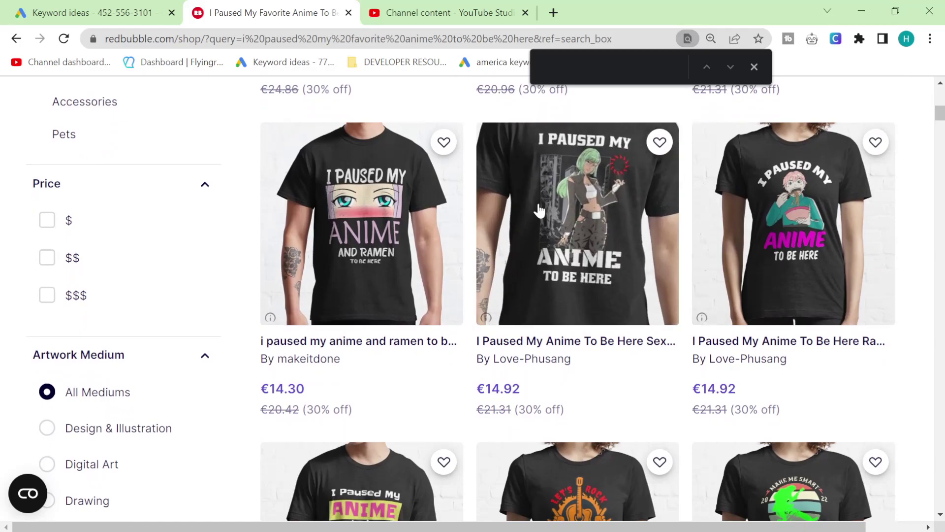
scroll(540, 211, "down", 2)
scroll(540, 211, "down", 2)
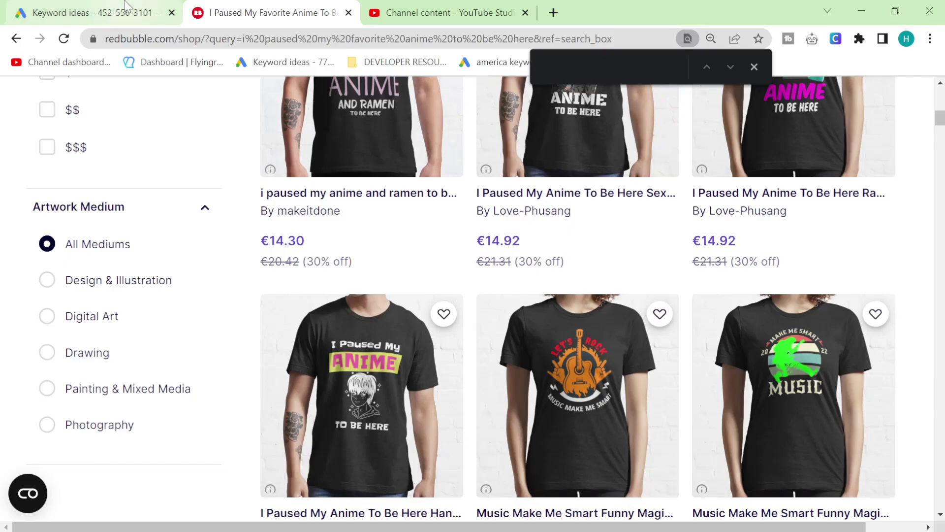
- Copy "this shirt is red if you run fast enough" from the Keyword Planner ideas and search Redbubble for it
key("ctrl+shift+Tab")
scroll(457, 389, "down", 4)
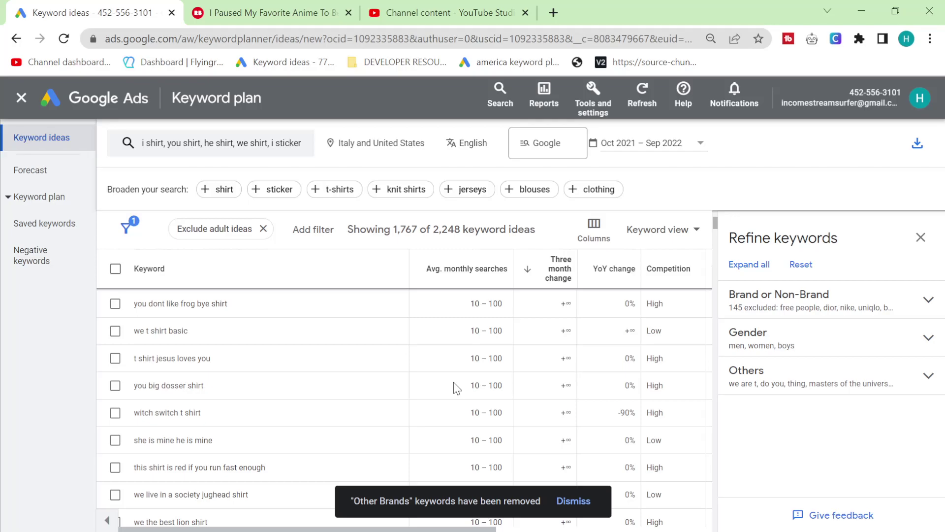
triple_click(185, 467)
key("ctrl+c")
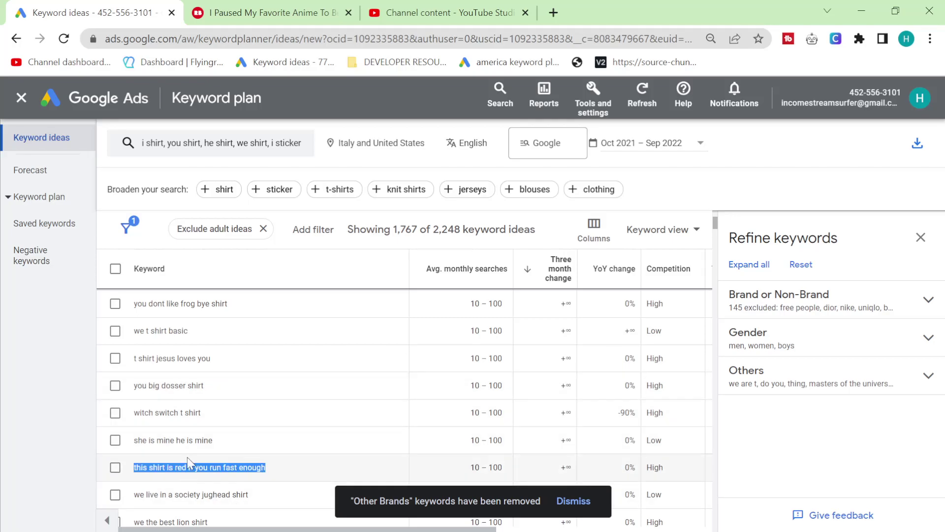
left_click(241, 13)
scroll(393, 190, "up", 5)
left_click(348, 175)
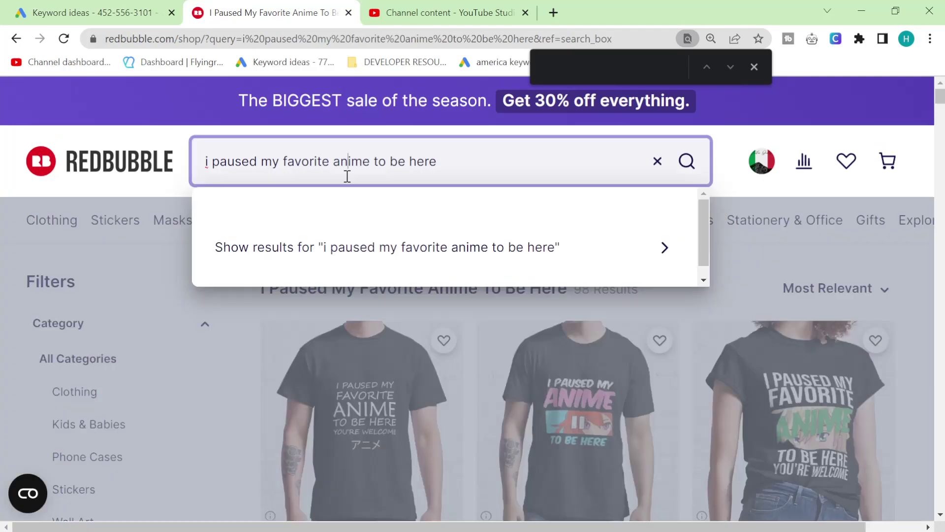
key("ctrl+a")
key("ctrl+v")
key("Return")
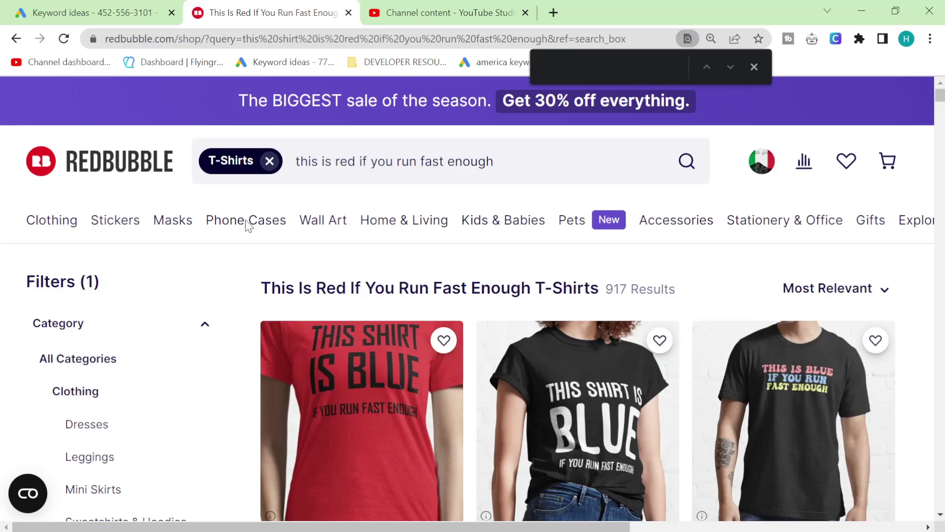
- Find "we are all human beans t shirt" in the Keyword Planner ideas and search Redbubble for it
left_click(93, 12)
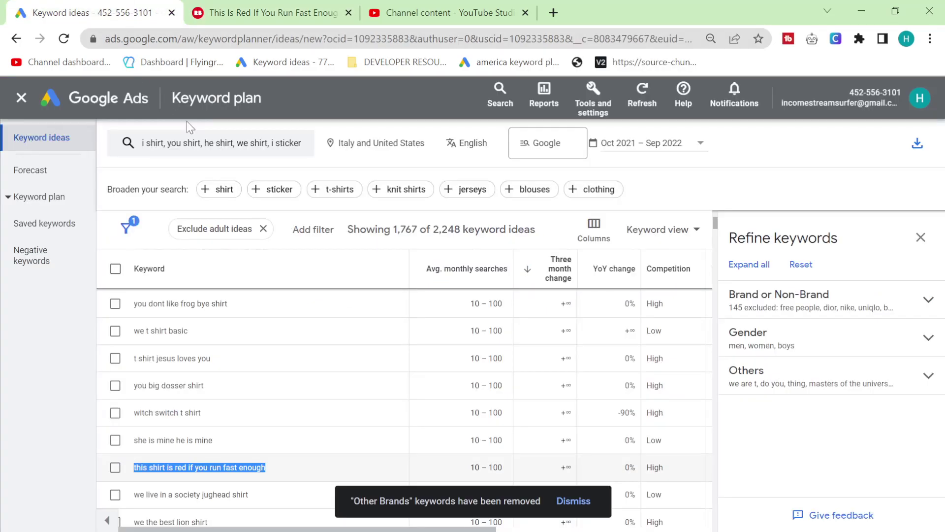
scroll(285, 517, "down", 2)
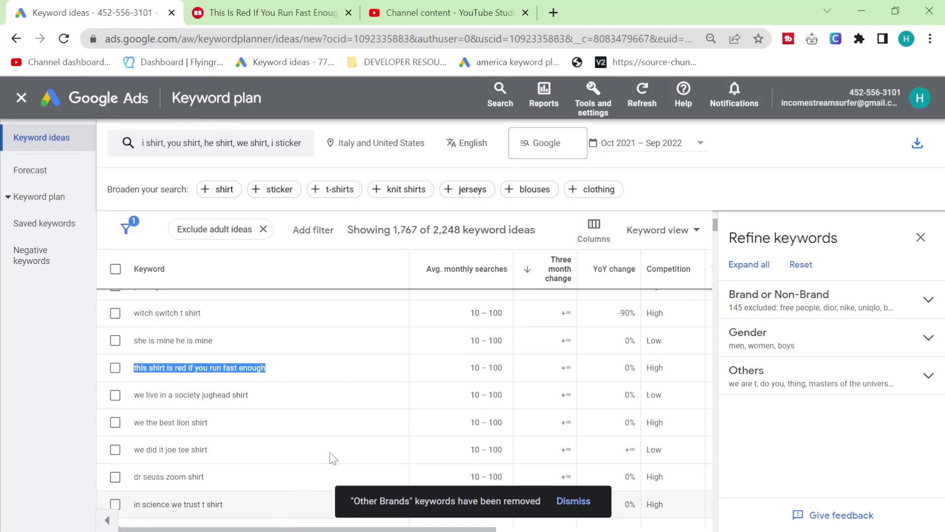
scroll(331, 457, "down", 2)
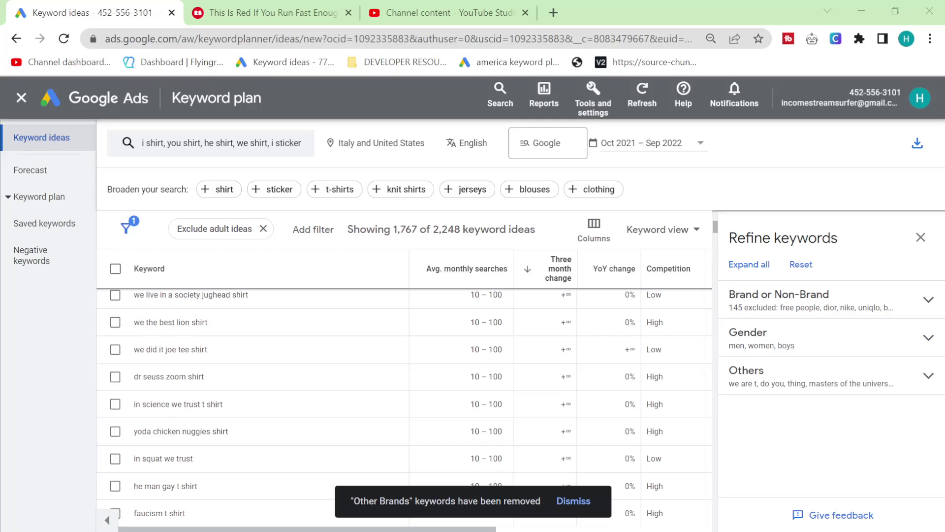
scroll(378, 423, "down", 4)
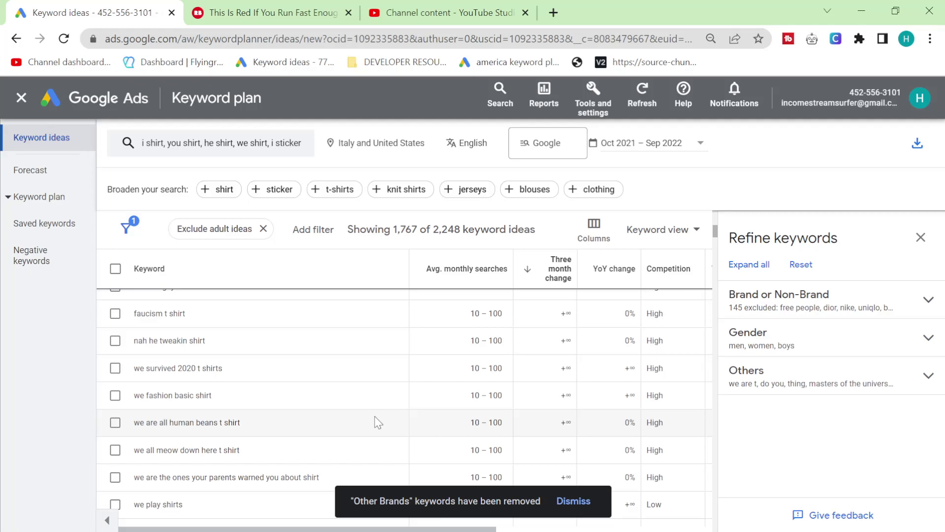
left_click_drag(252, 422, 122, 429)
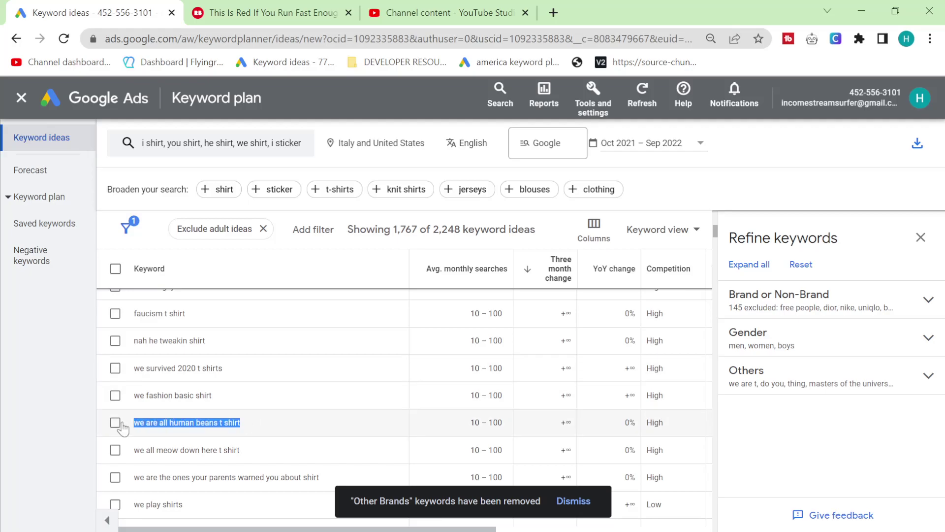
left_click(266, 13)
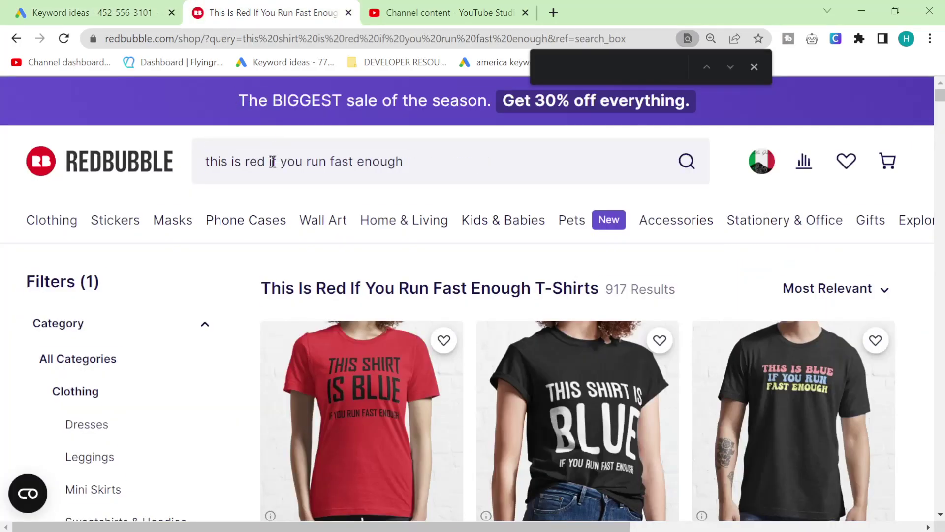
key("ctrl+a")
left_click(344, 173)
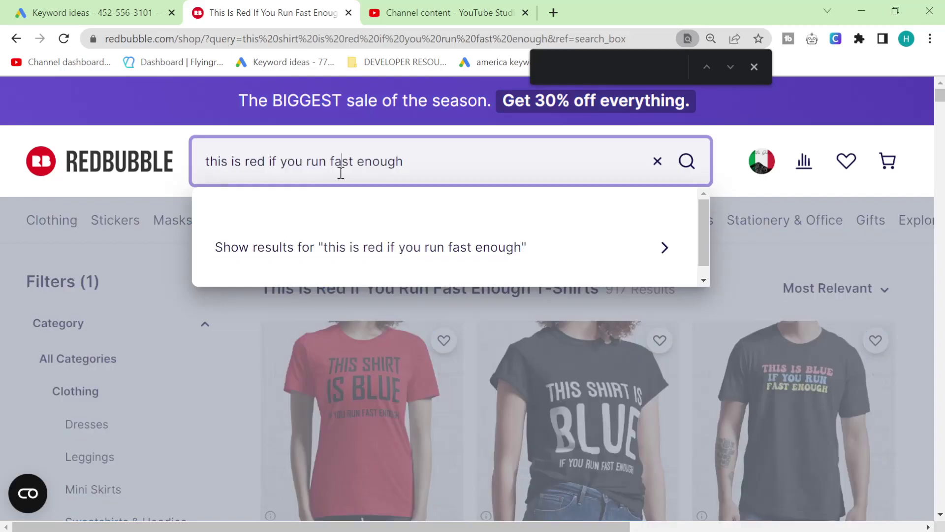
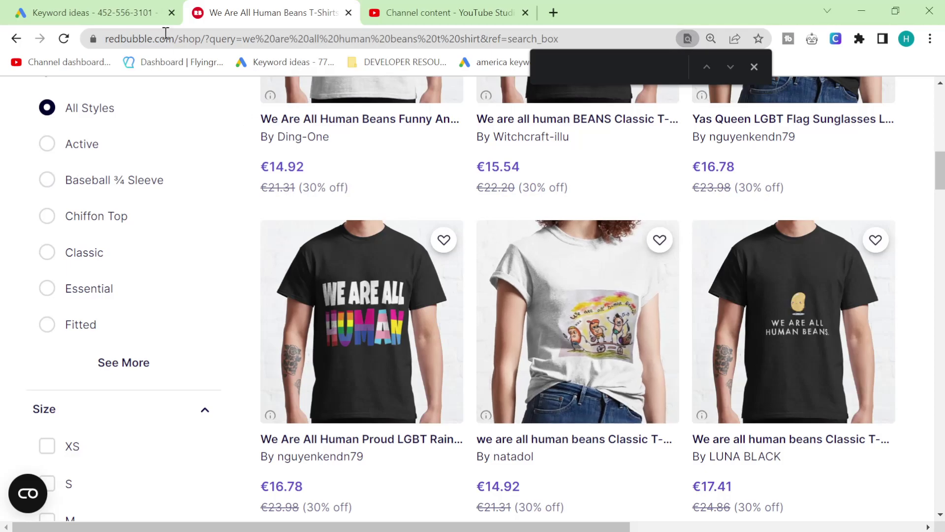
- Check the keyword's monthly searches in Keyword Planner, then search Google for "we are all human beans t shirt" and look through the results
left_click(106, 9)
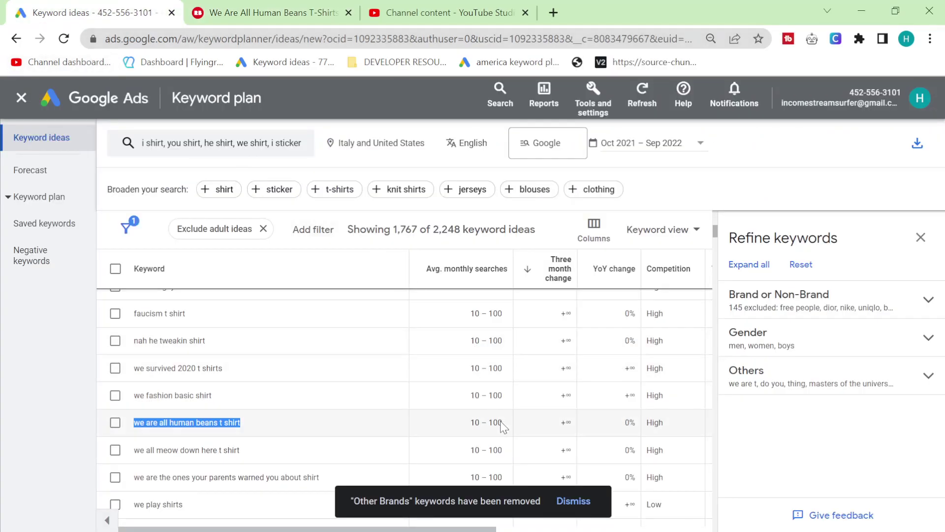
left_click_drag(463, 434, 502, 426)
left_click(553, 12)
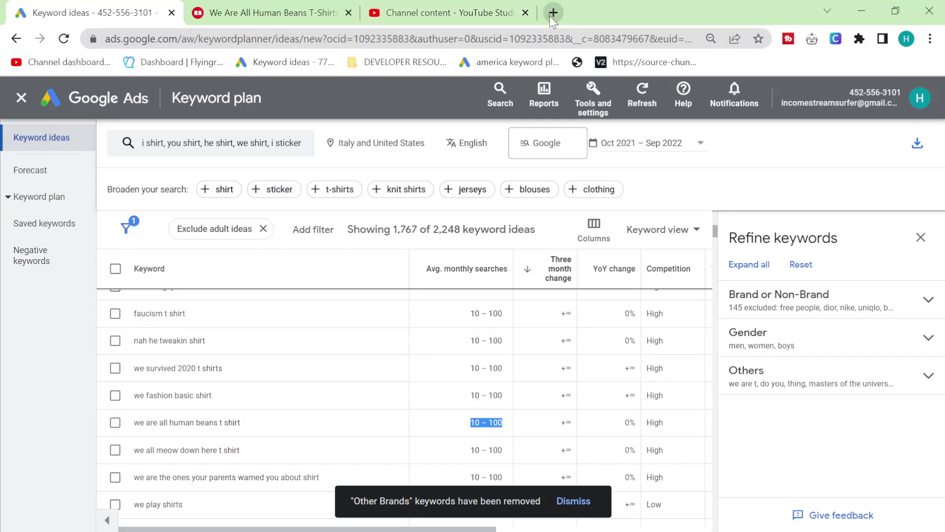
type("we are all human beans t shirt")
key("Return")
left_click_drag(553, 12, 202, 13)
scroll(320, 256, "down", 6)
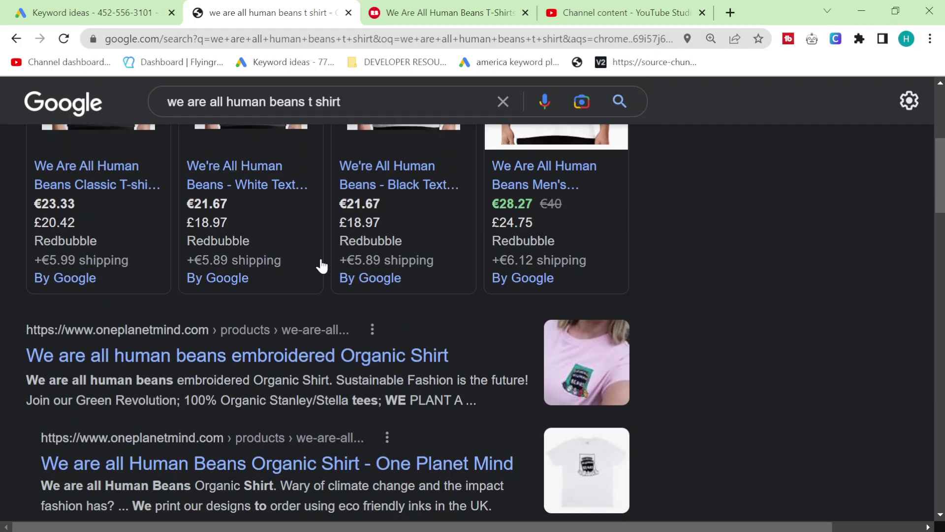
scroll(457, 309, "down", 13)
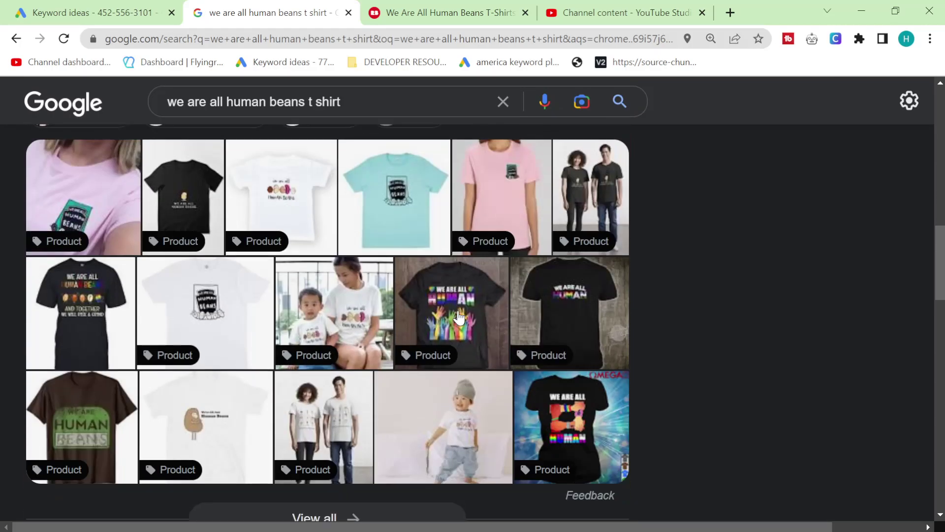
scroll(458, 318, "down", 6)
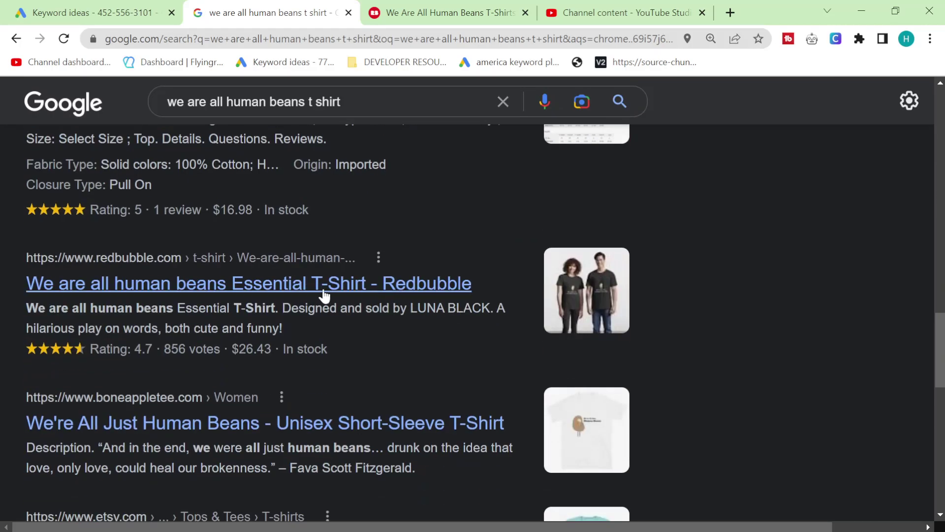
- Open the Redbubble "We are all human beans Essential T-Shirt" result in a new tab beside Keyword Planner and view the product
middle_click(353, 296)
scroll(327, 295, "down", 1)
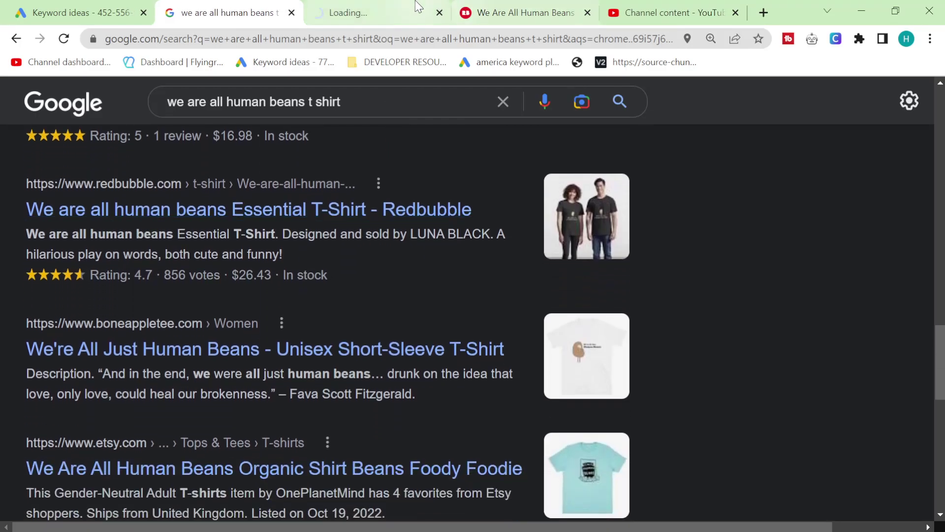
left_click_drag(404, 10, 216, 6)
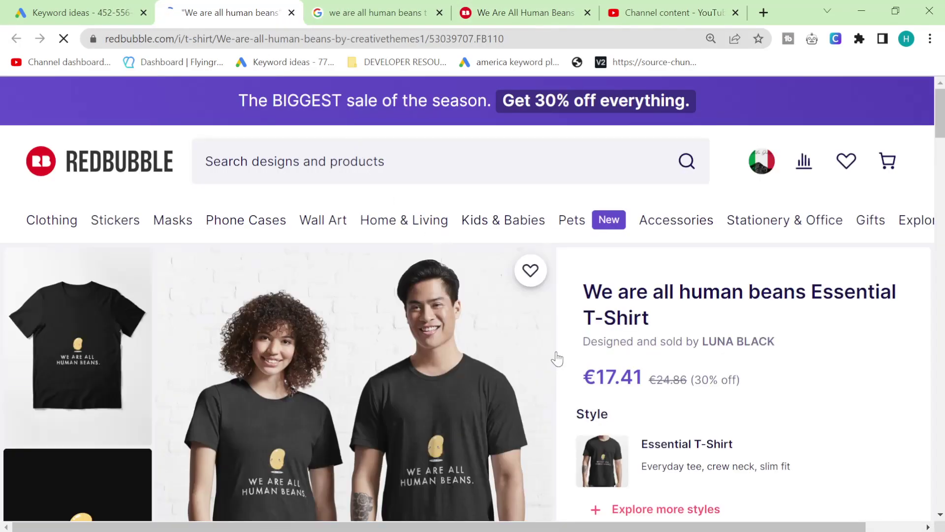
scroll(339, 374, "down", 1)
scroll(339, 374, "down", 1)
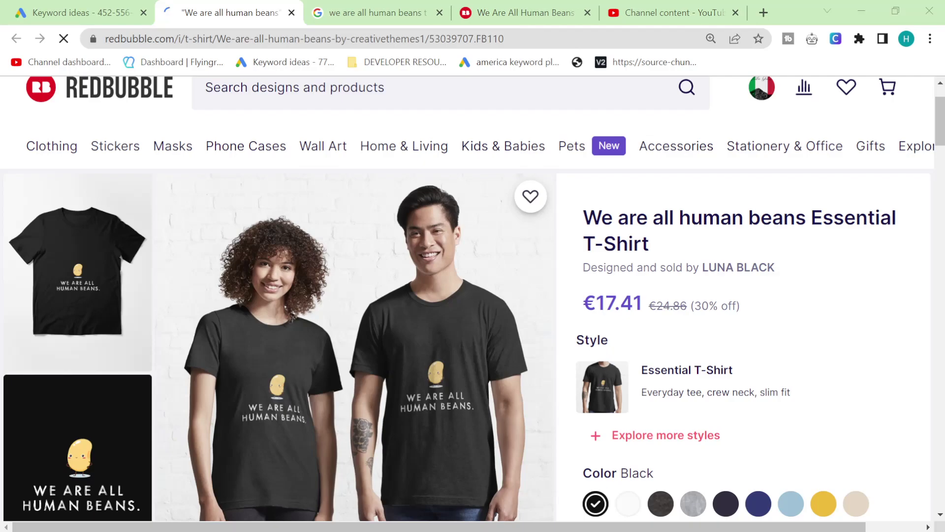
- Sort the Redbubble "we are all human beans" T-shirt results by Best Selling and look through the designs
left_click(517, 13)
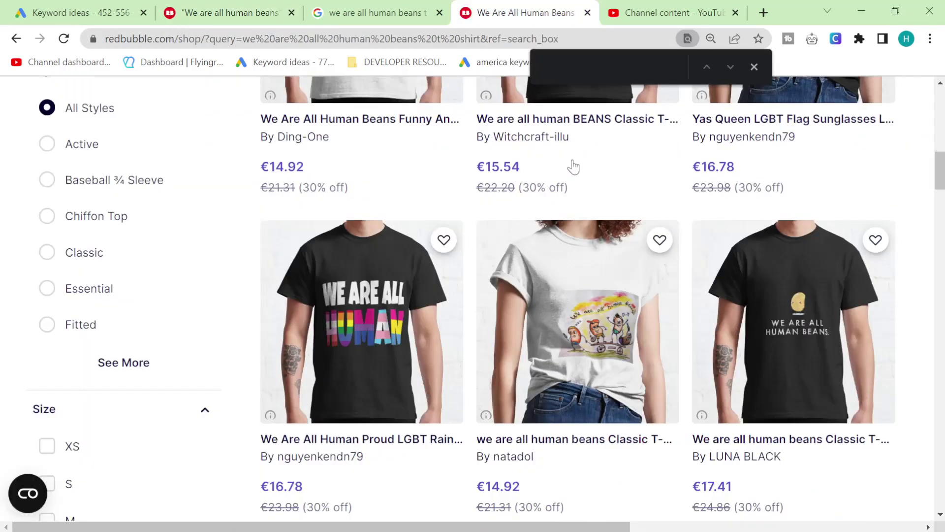
scroll(755, 264, "up", 10)
scroll(767, 249, "up", 2)
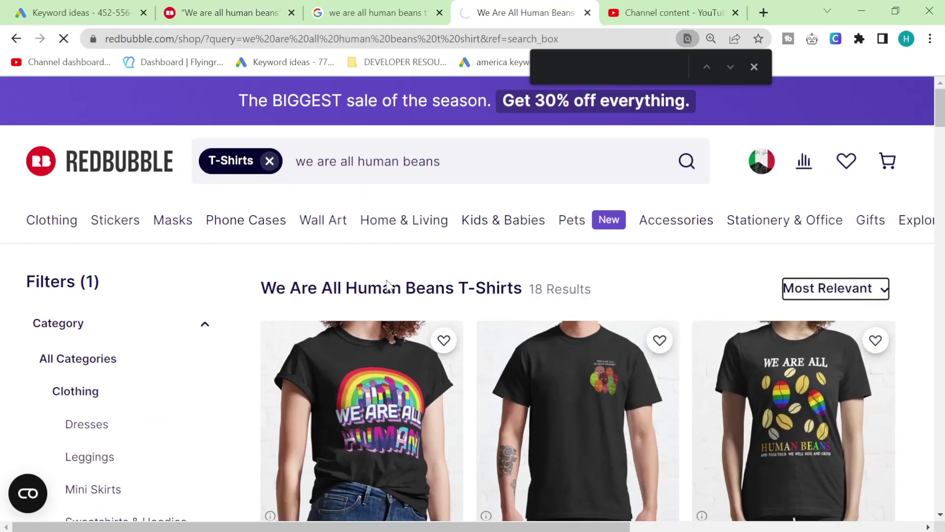
key("Down")
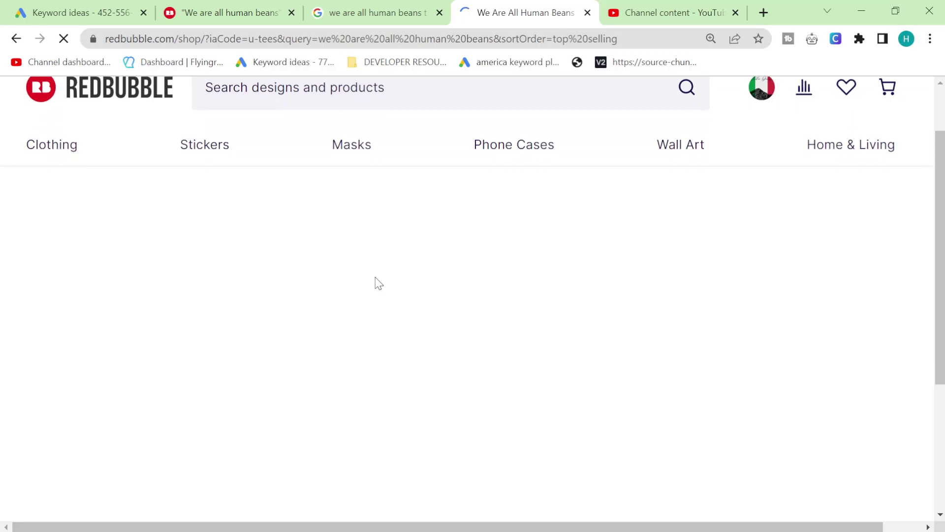
scroll(471, 335, "down", 7)
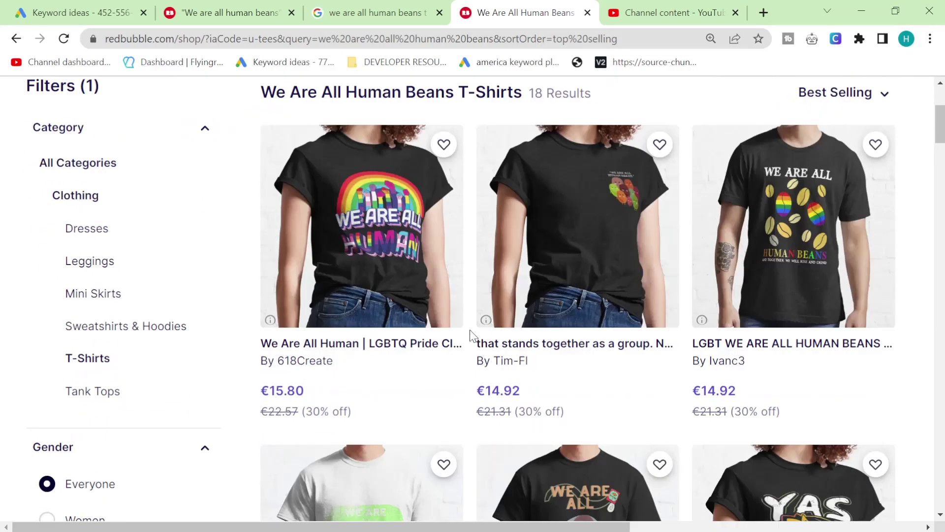
scroll(473, 336, "down", 5)
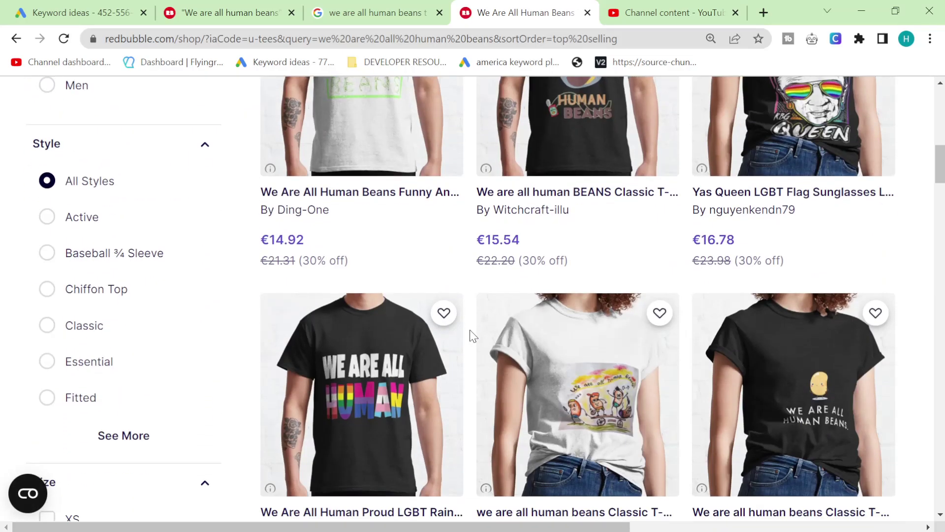
scroll(473, 336, "down", 3)
- Copy "we all meow down here t shirt" from the Keyword Planner ideas and search Redbubble for it
left_click(383, 14)
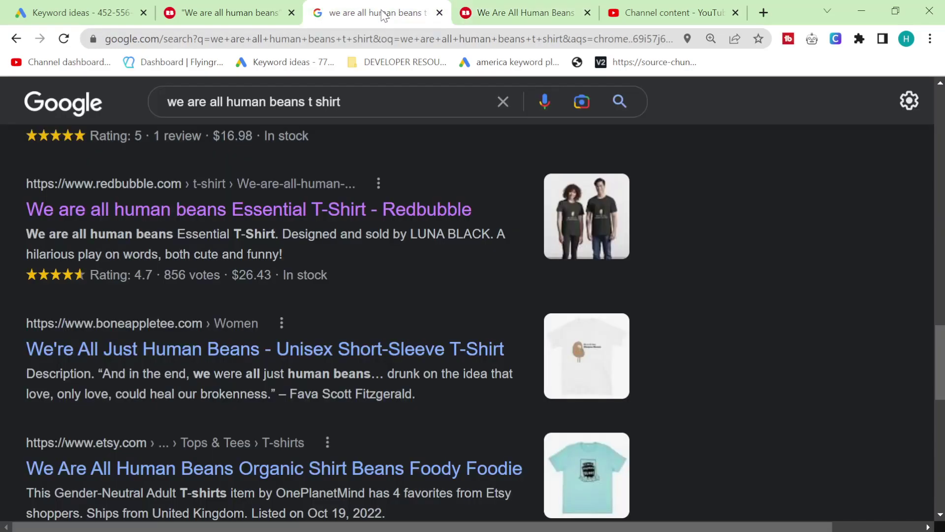
left_click(81, 13)
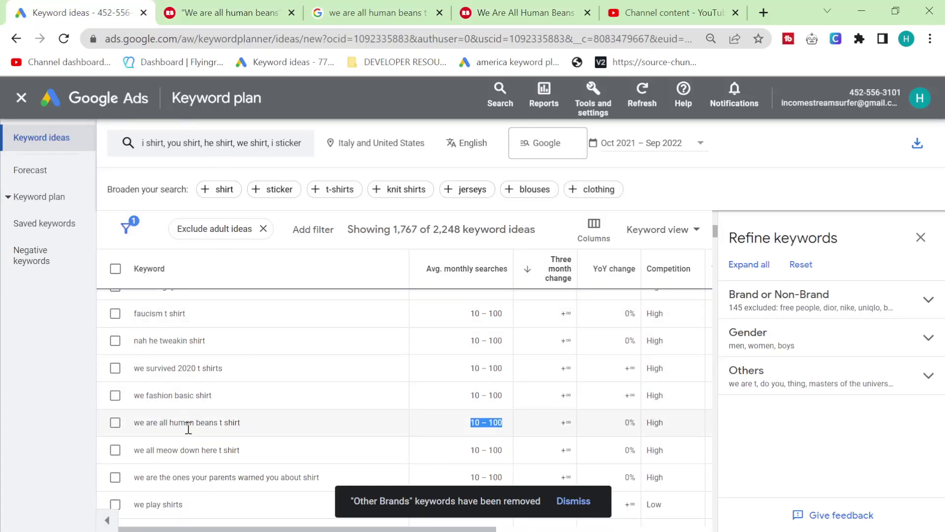
left_click_drag(240, 450, 133, 450)
key("ctrl+c")
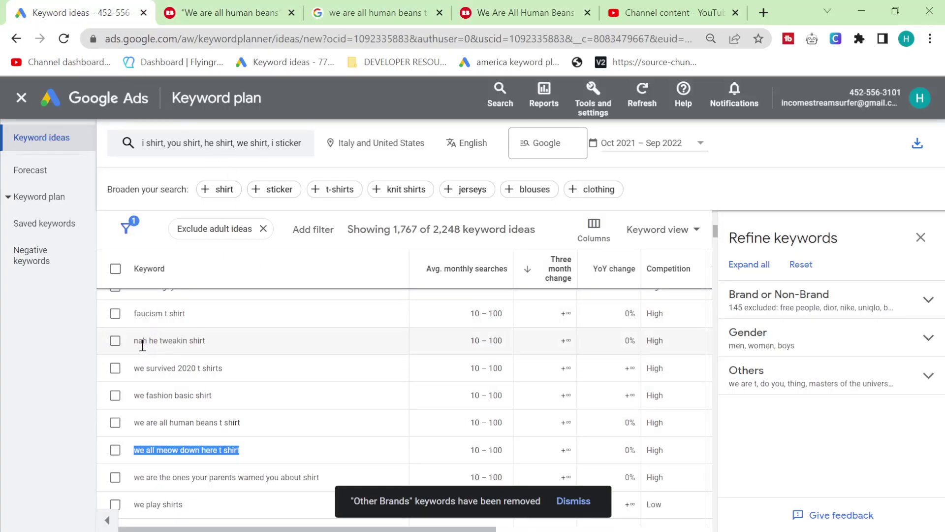
left_click(227, 12)
left_click(379, 89)
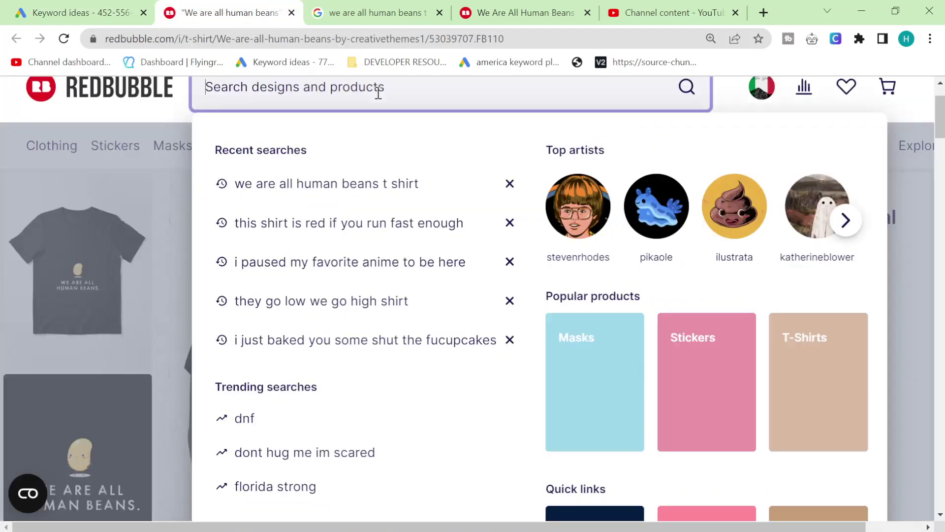
key("ctrl+v")
key("Return")
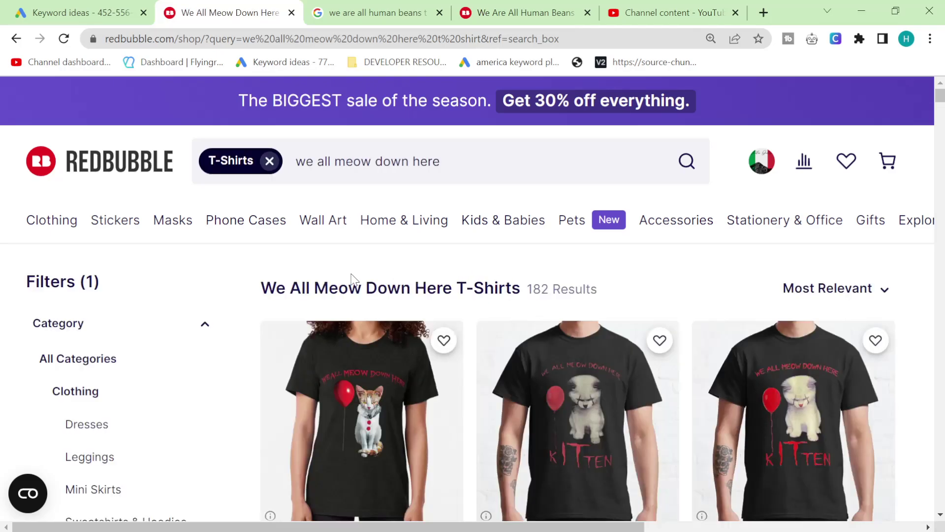
scroll(352, 278, "down", 2)
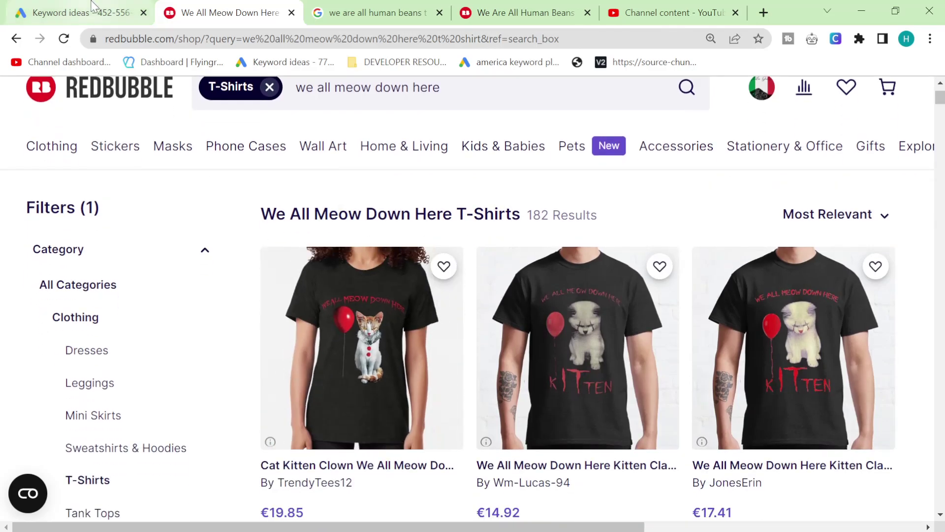
- Find "i matter you matter we matter shirt" further down the Keyword Planner ideas and search Redbubble for it
left_click(92, 6)
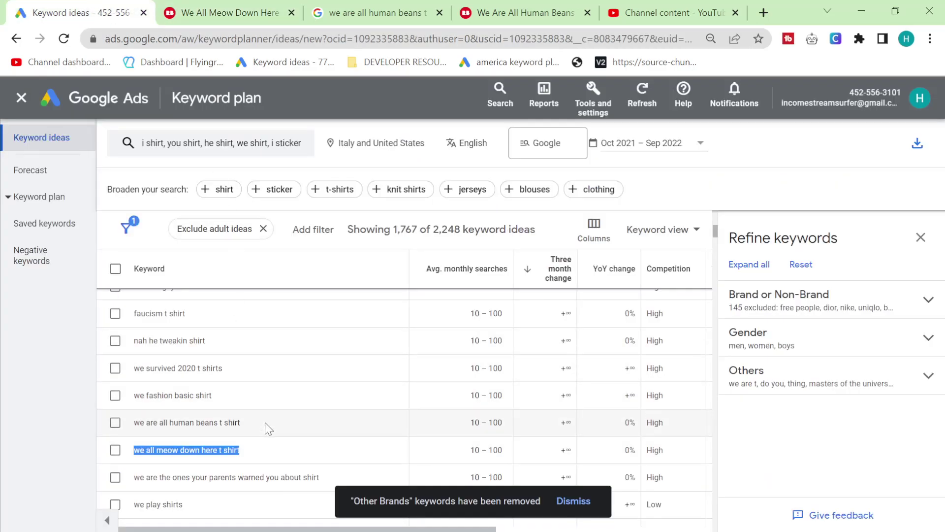
double_click(226, 477)
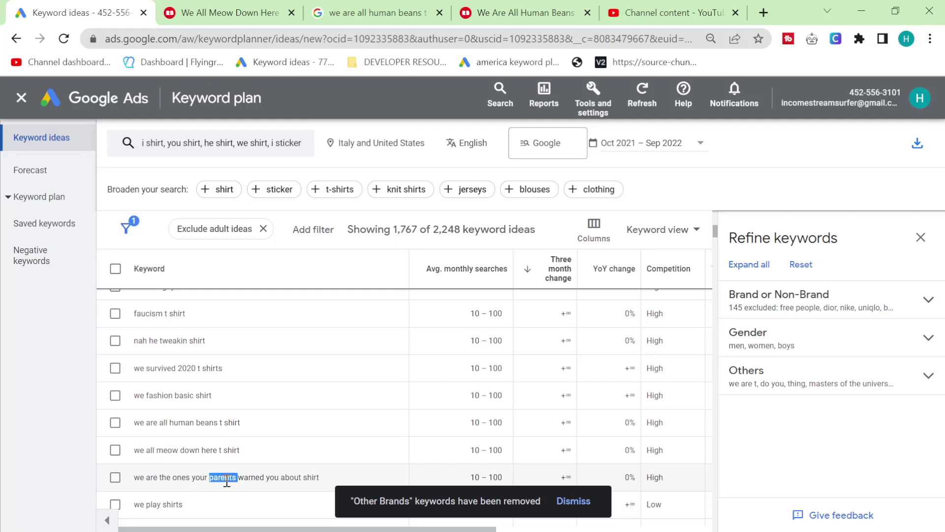
triple_click(227, 477)
scroll(226, 481, "down", 2)
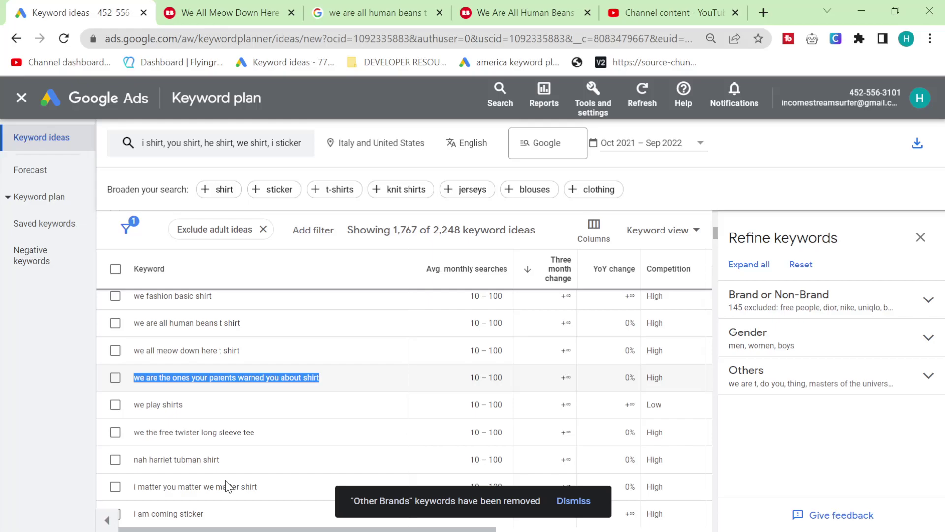
scroll(227, 485, "down", 2)
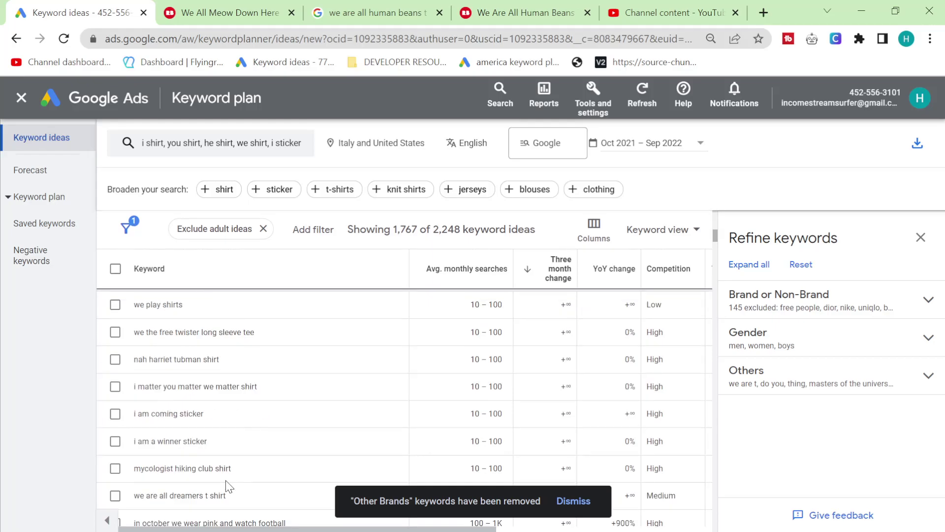
triple_click(238, 387)
key("ctrl+c")
left_click(255, 14)
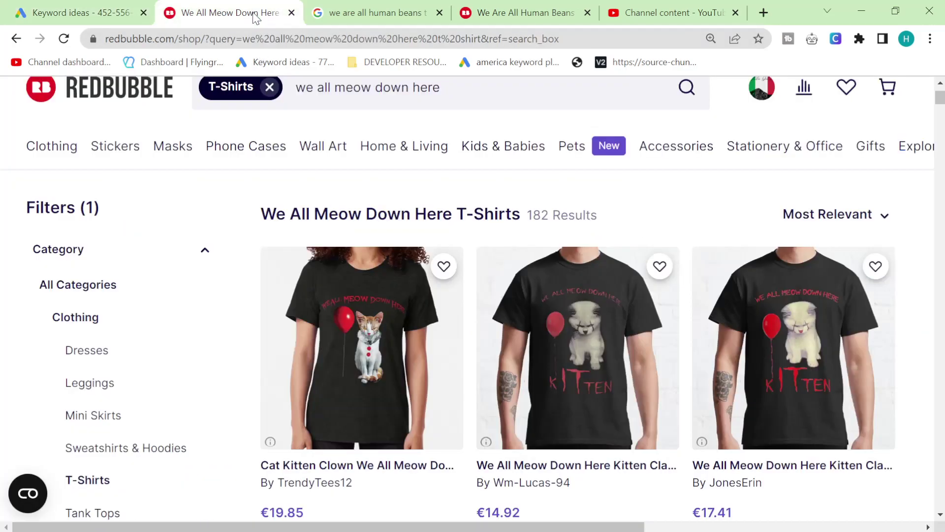
left_click(392, 88)
left_click(270, 87)
key("ctrl+a")
key("ctrl+v")
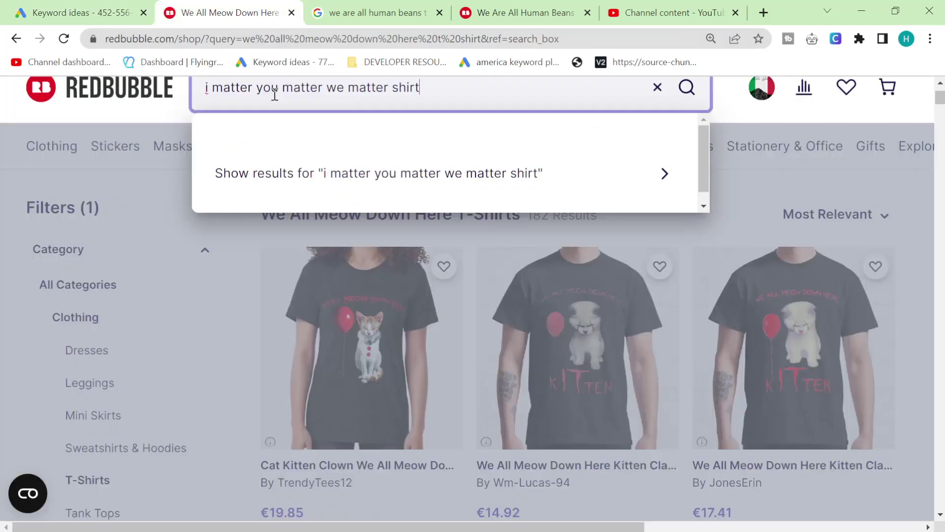
key("Return")
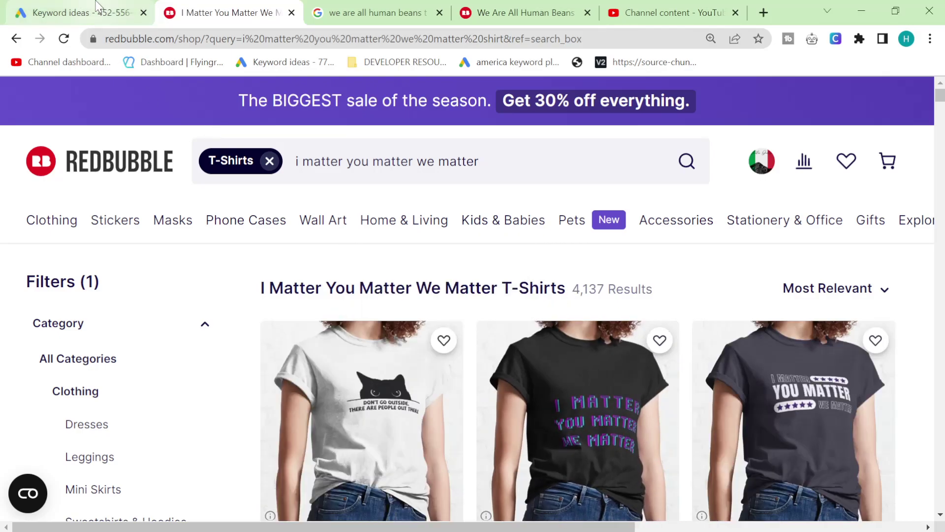
key("ctrl+f")
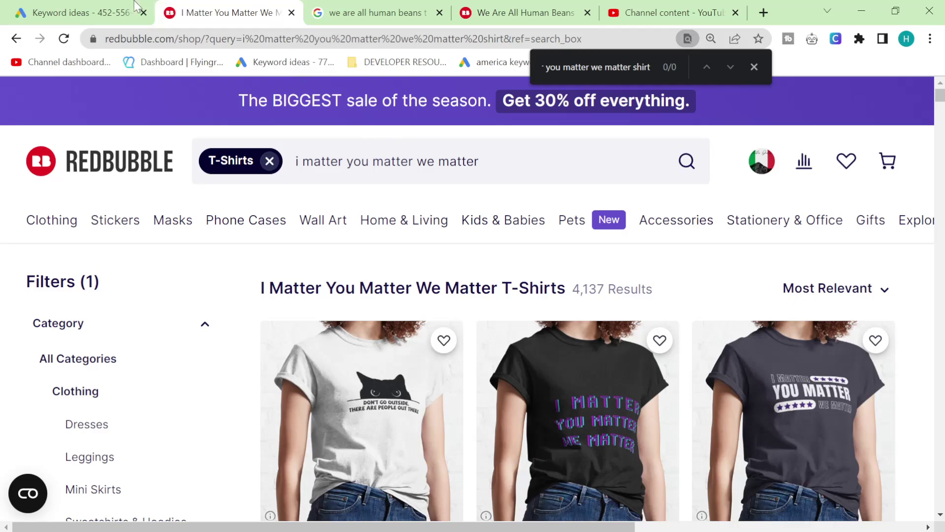
- Return to Keyword Planner and remove all the shirt and sticker seed keywords from the search
left_click(137, 7)
scroll(293, 372, "down", 2)
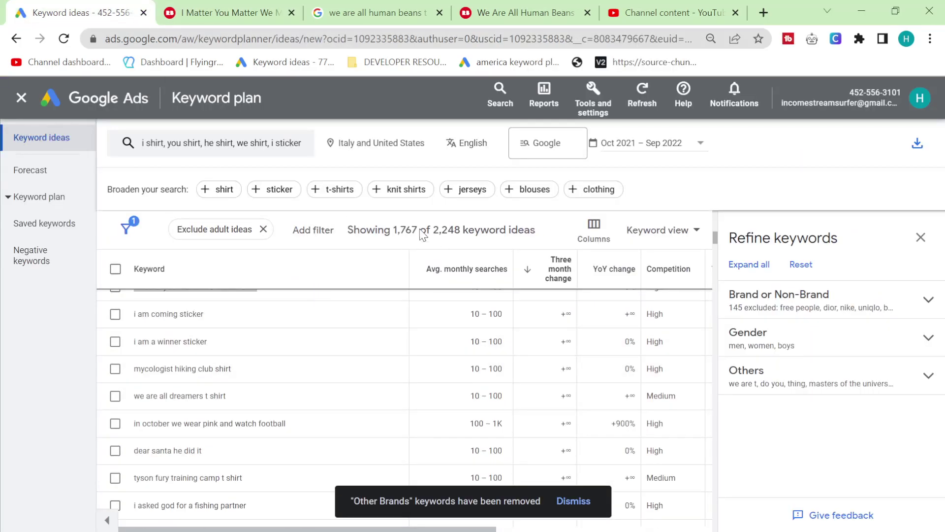
left_click(280, 145)
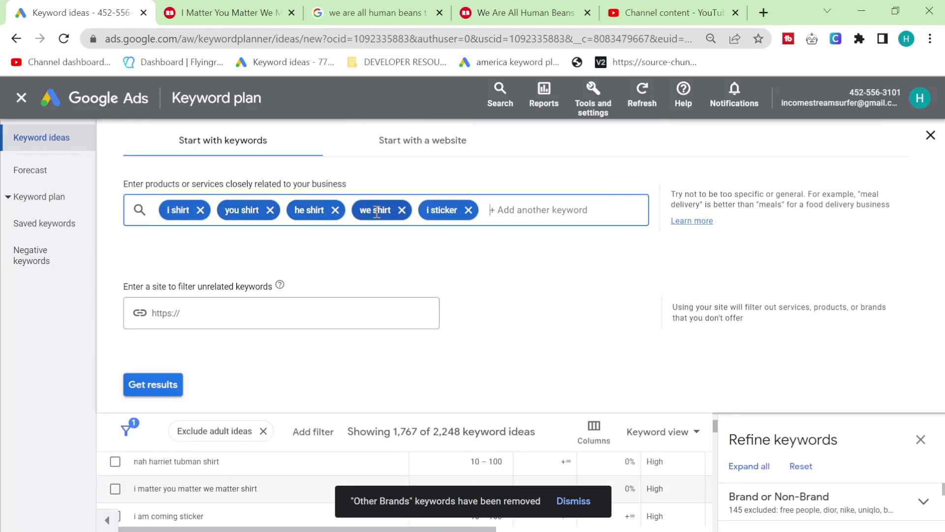
left_click(469, 211)
left_click(402, 210)
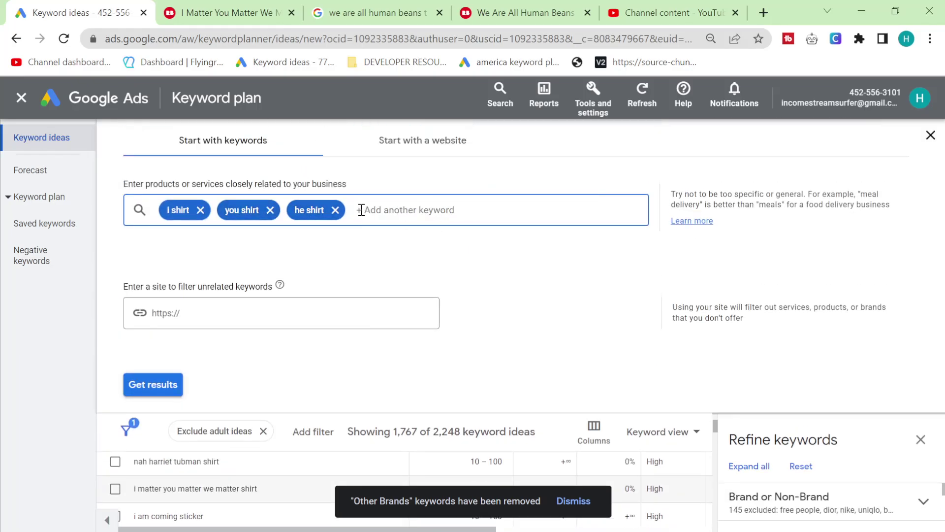
left_click(335, 210)
left_click(270, 211)
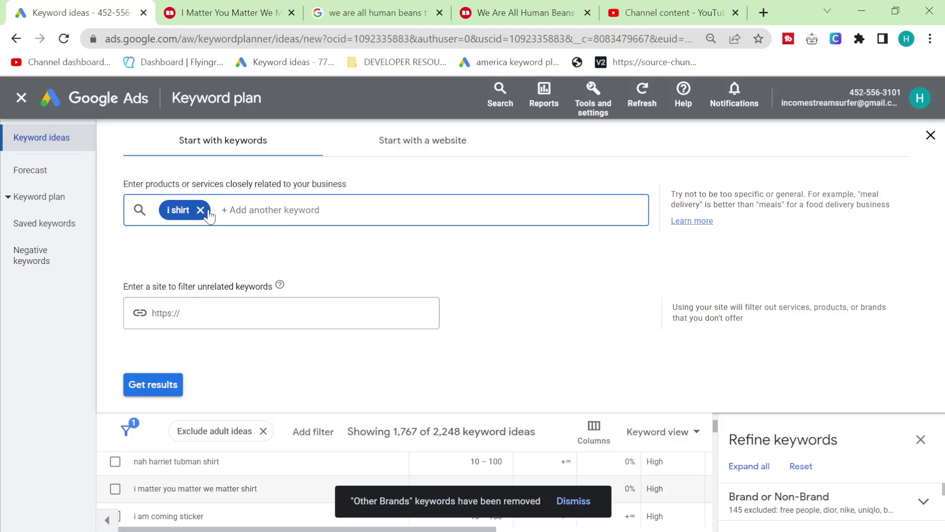
left_click(201, 210)
- Enter "i apron", "you apron" and "we apron" as the seed keywords and get the keyword ideas
type("i apron")
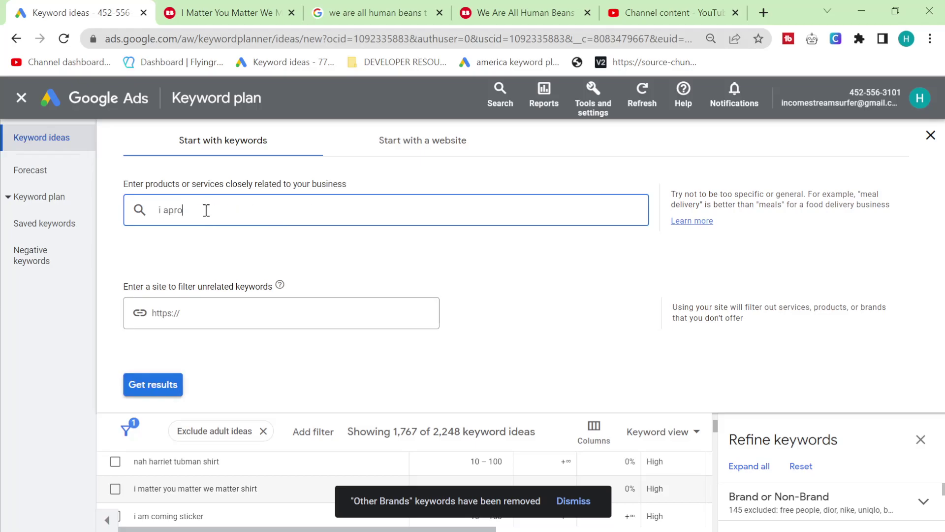
key("Return")
type("you apron")
key("Return")
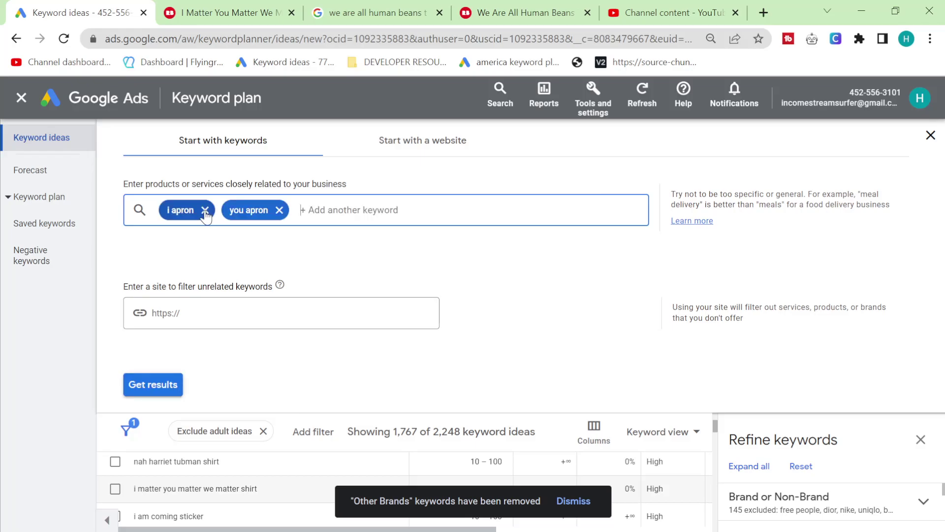
type("we apron")
key("Return")
key("Return")
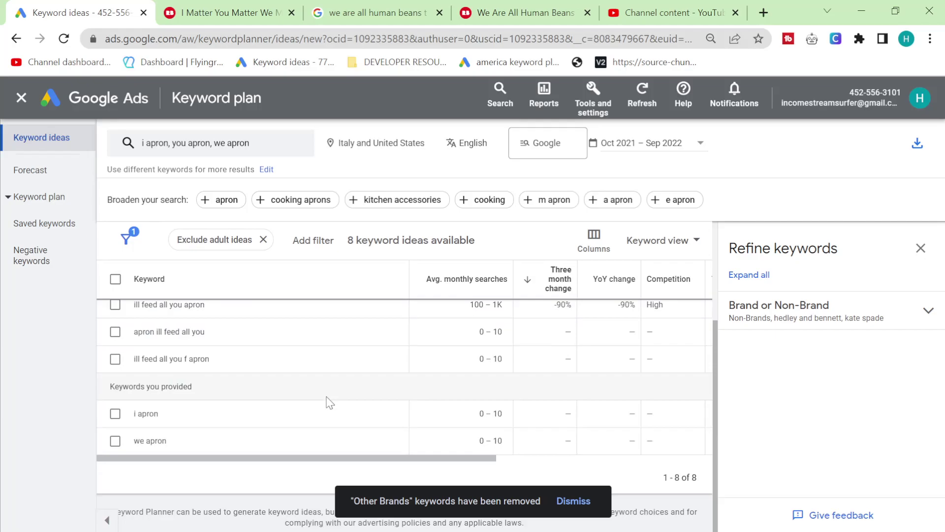
- Try to copy "ill feed all you apron" from the keyword ideas and search Redbubble for it
left_click_drag(219, 360, 139, 362)
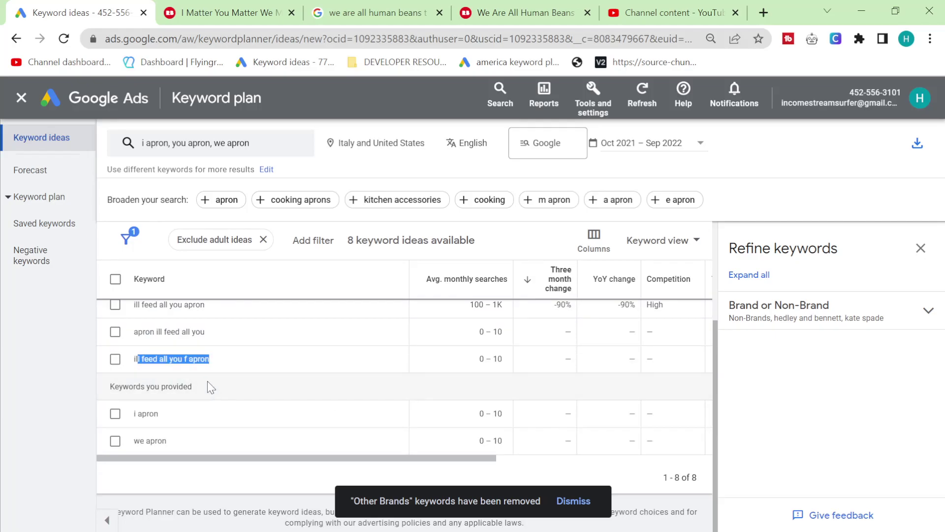
left_click_drag(210, 304, 132, 305)
left_click(187, 12)
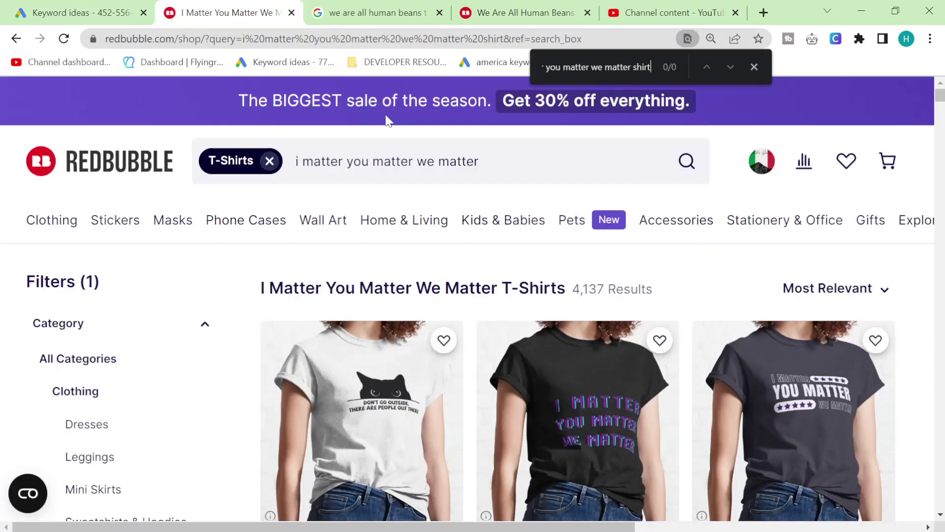
left_click(276, 164)
key("ctrl+a")
key("ctrl+v")
key("Return")
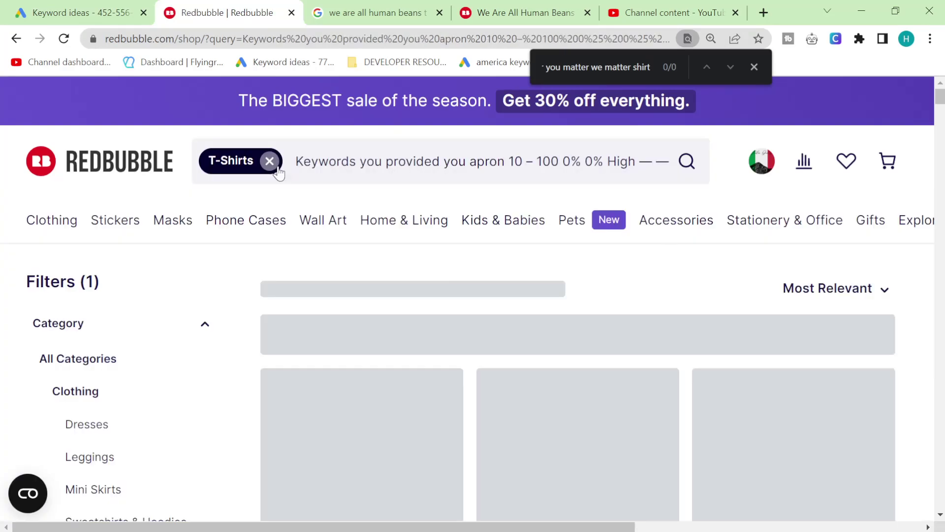
- Recheck the "ill feed all you apron" idea, clear the pasted Redbubble query and search for "i'll feed you all apron"
left_click(145, 22)
left_click(189, 304)
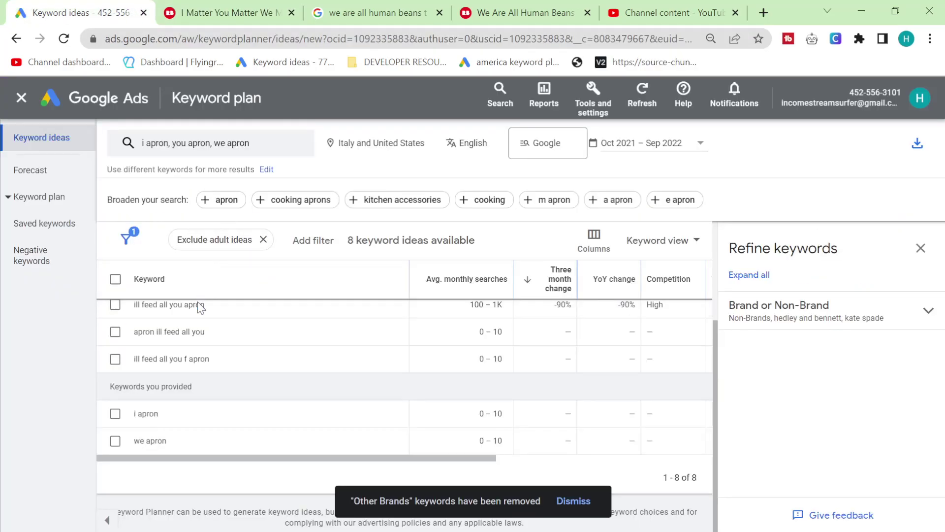
left_click_drag(221, 307, 132, 305)
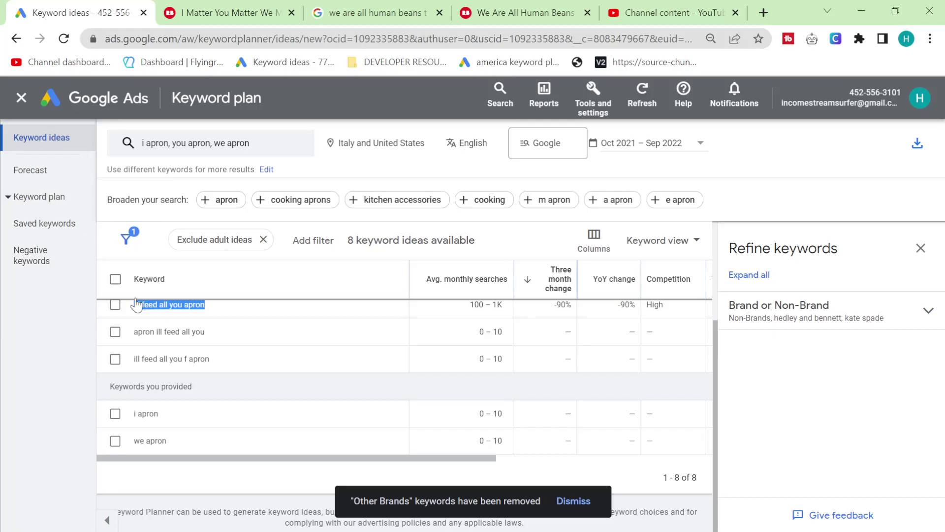
left_click(227, 13)
left_click(347, 180)
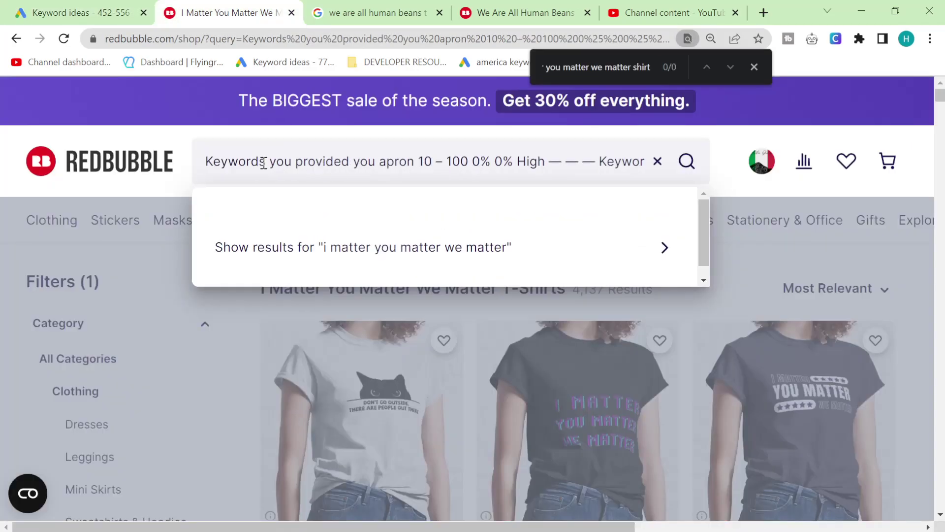
key("ctrl+a")
key("ctrl+v")
key("ctrl+a")
key("BackSpace")
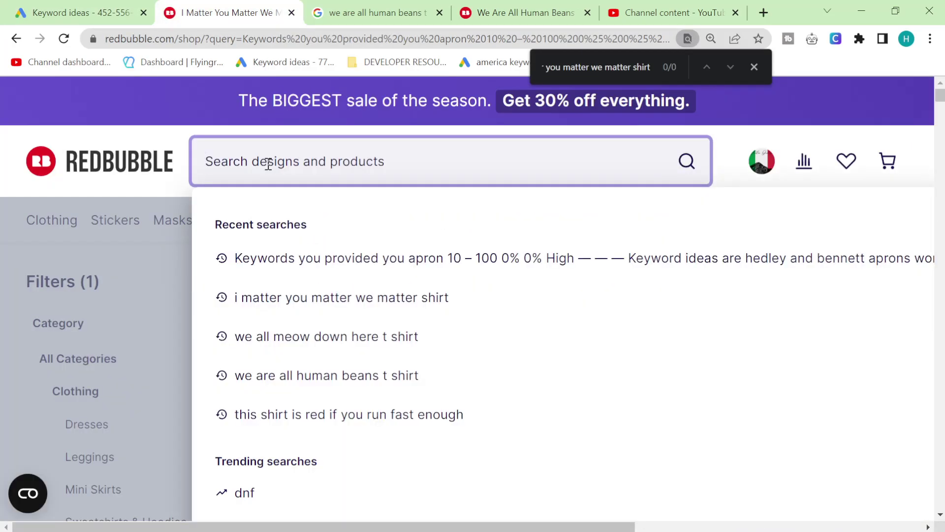
type("i'll feed you all apron")
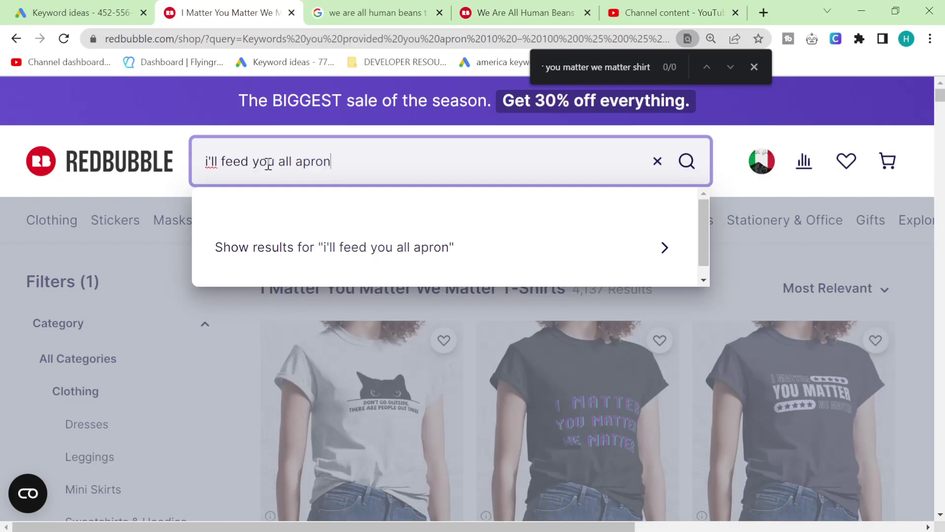
key("Return")
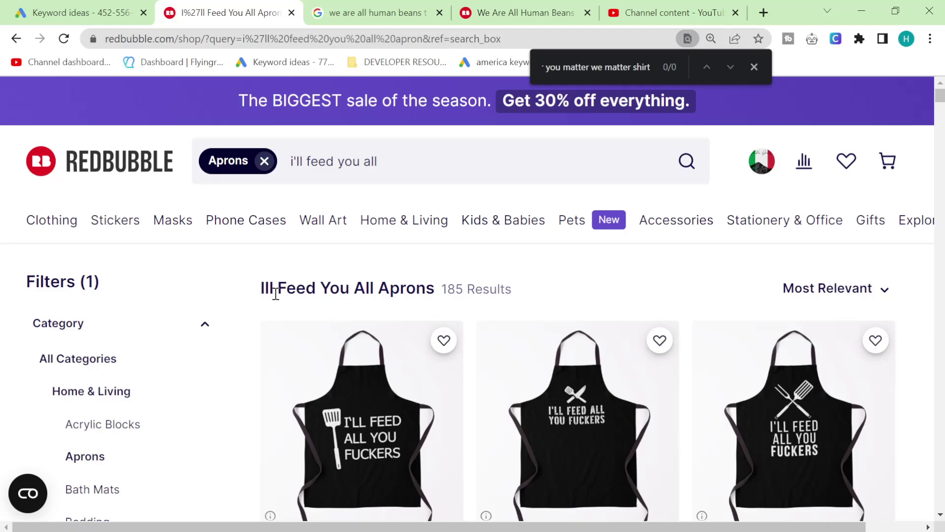
- Copy the Redbubble results heading "Ill Feed You All Apron" and search Google for it in a new tab
left_click_drag(261, 292, 426, 291)
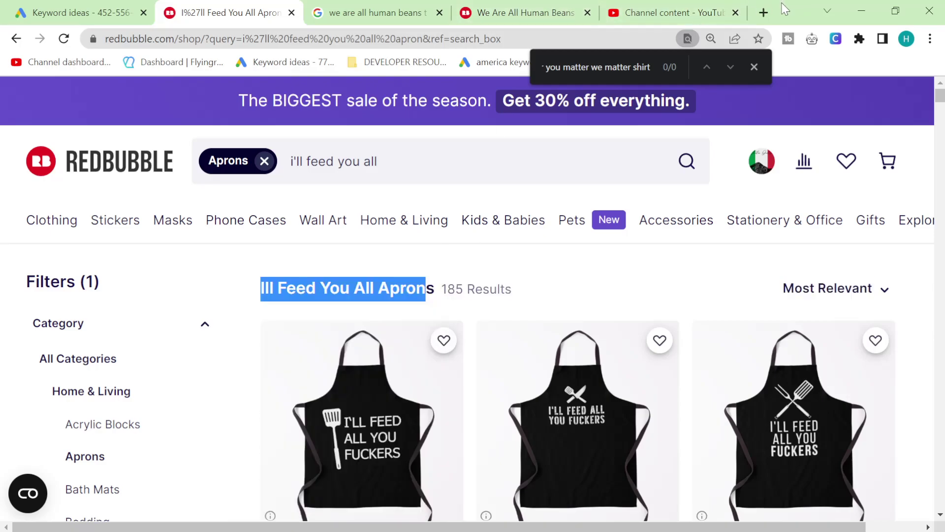
key("ctrl+c")
left_click(764, 12)
key("ctrl+v")
key("Return")
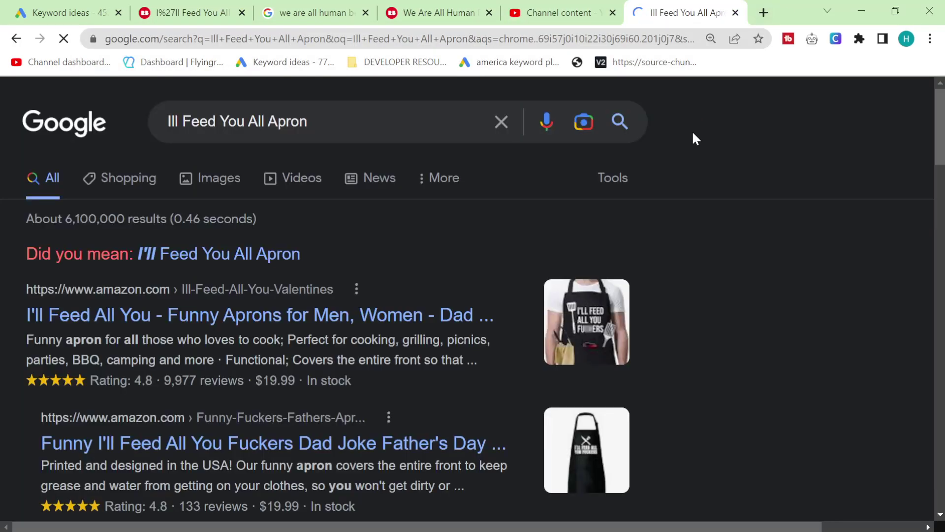
- Find "redbu" within the Google results page and open the Redbubble "I'll Feed All You" apron listing to view the product
key("ctrl+f")
type("redbu")
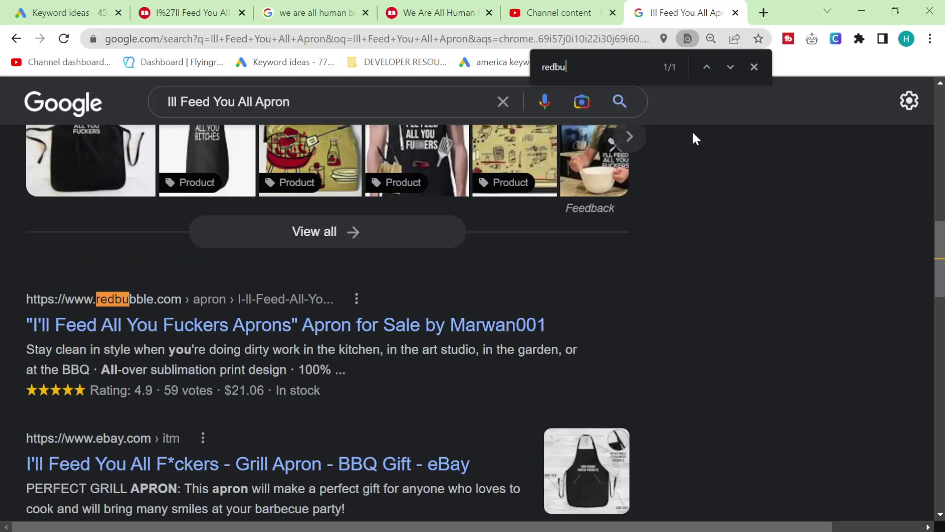
left_click(226, 315)
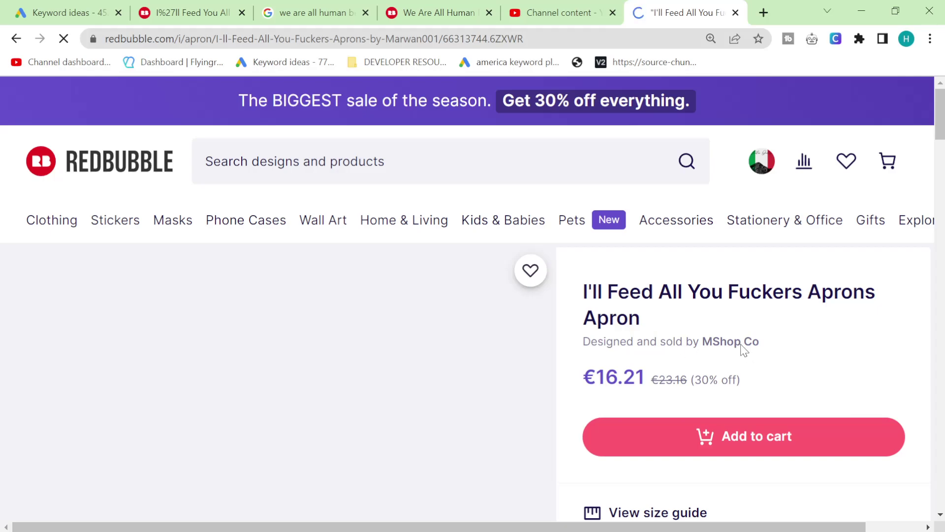
scroll(159, 268, "down", 2)
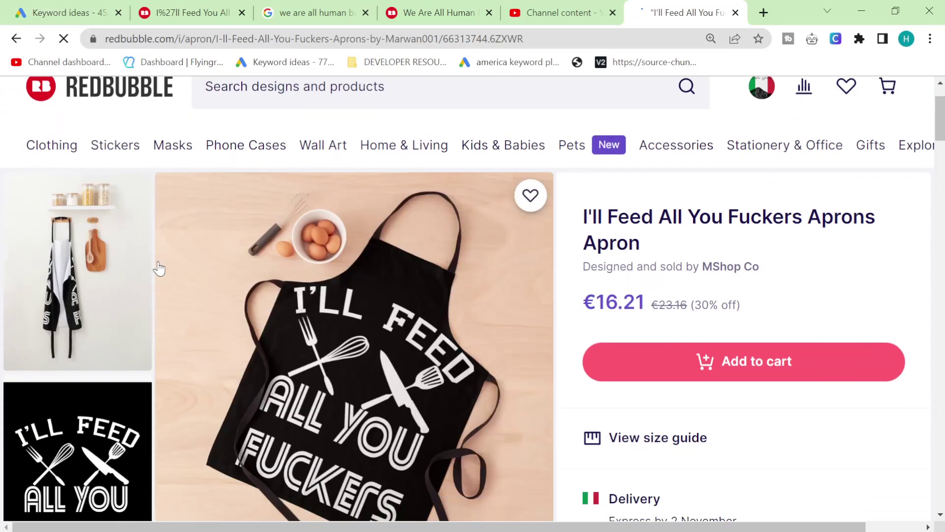
- Return from the Redbubble apron listing to Keyword Planner and review the remaining apron keyword ideas
scroll(158, 269, "down", 5)
left_click(106, 16)
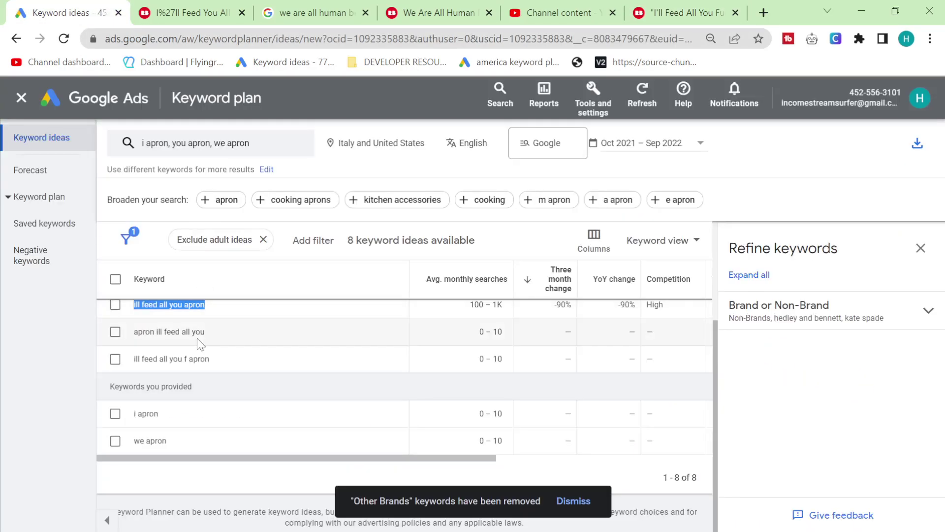
scroll(199, 344, "up", 3)
left_click(188, 394)
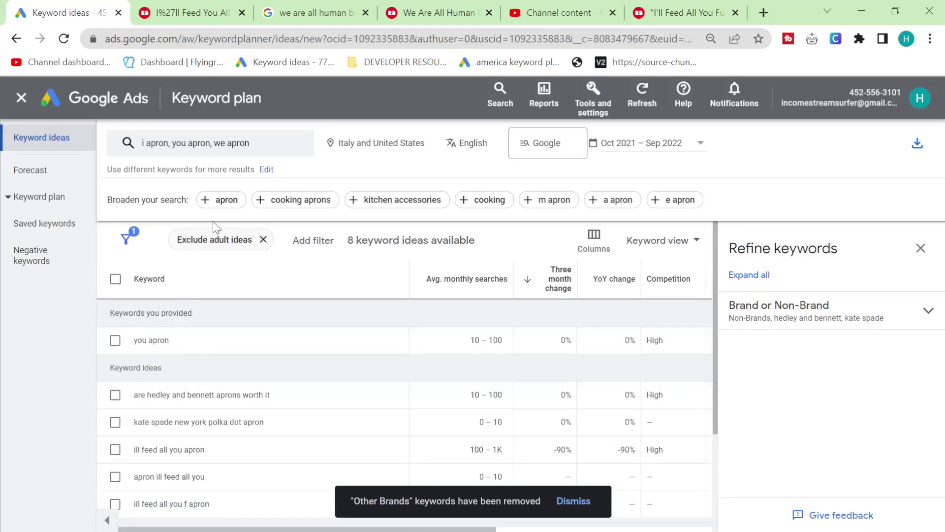
scroll(205, 370, "down", 3)
scroll(205, 369, "up", 3)
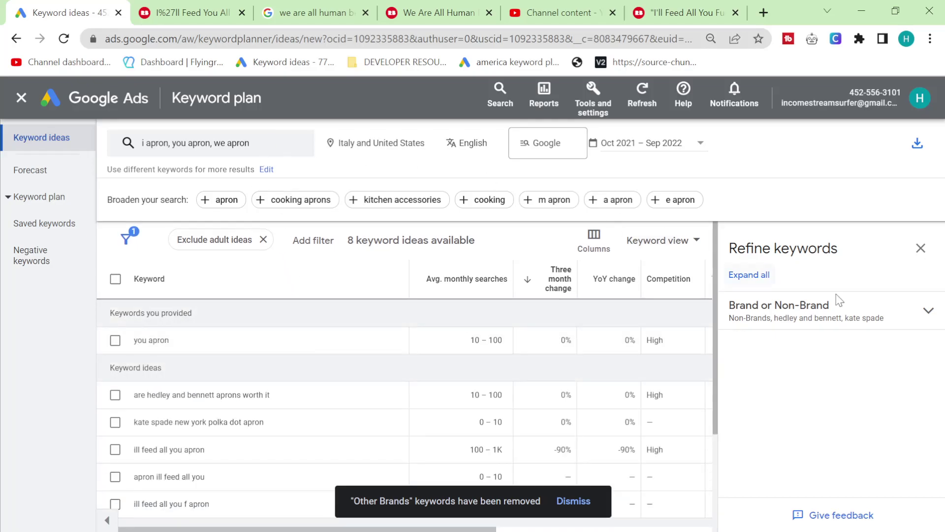
- Replace the three apron seed keywords with "i hat" and get the keyword ideas for it
left_click(234, 147)
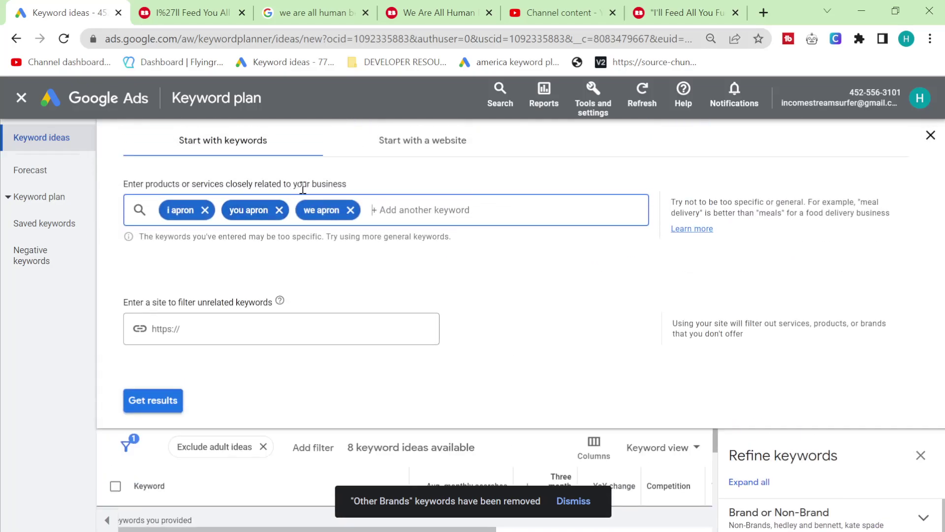
left_click(350, 210)
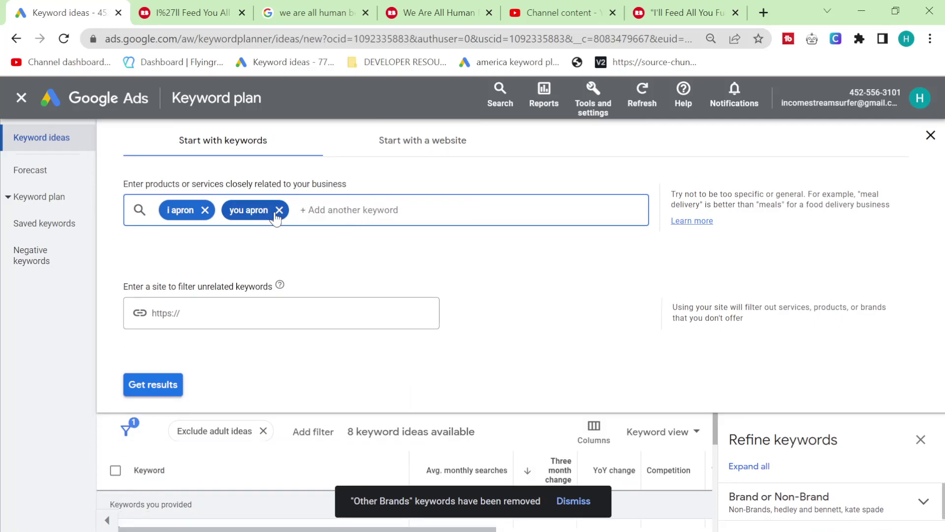
left_click(279, 211)
left_click(205, 210)
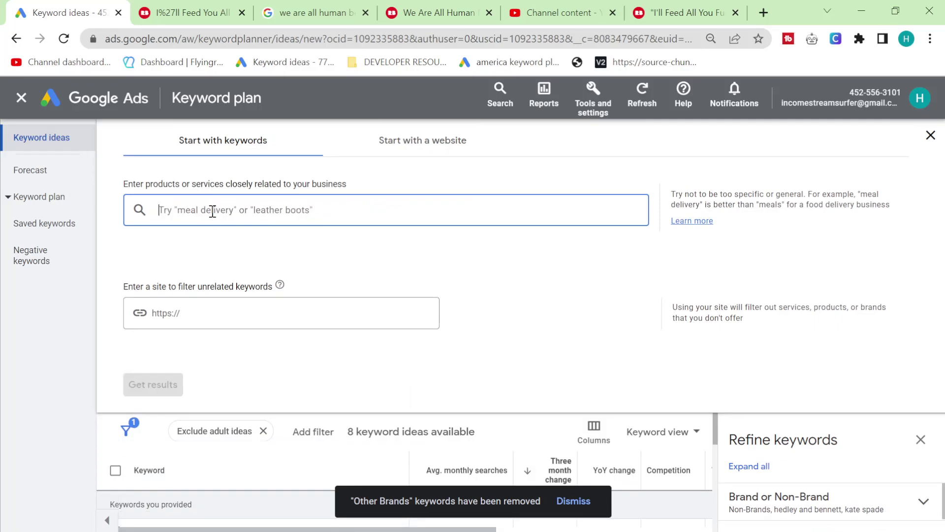
type("i hate")
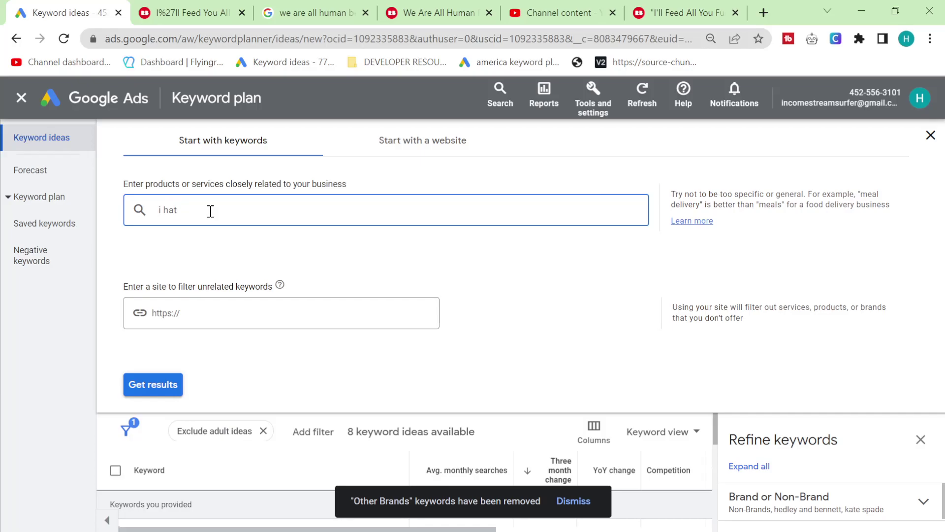
key("Return")
key("Return")
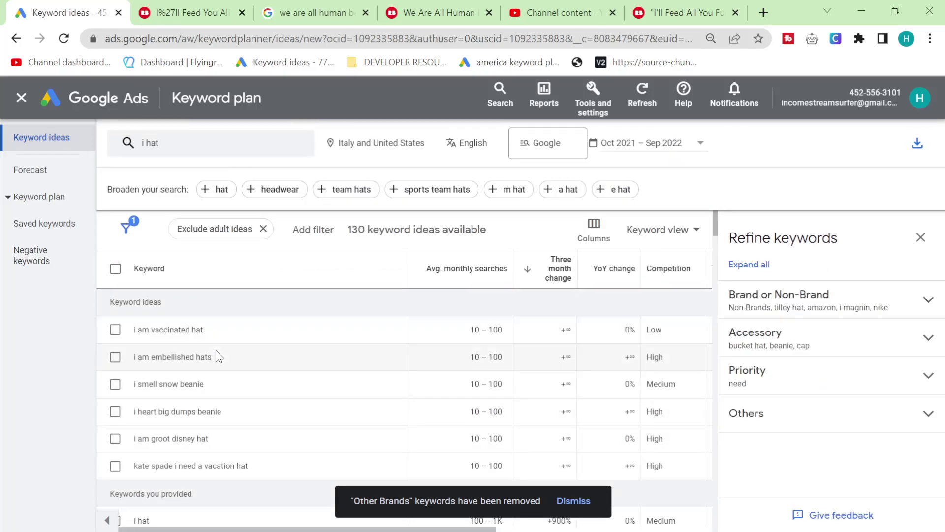
- Browse the hat keyword ideas, copy "be patient i have autism hat" and search Google for it
left_click_drag(218, 356, 125, 357)
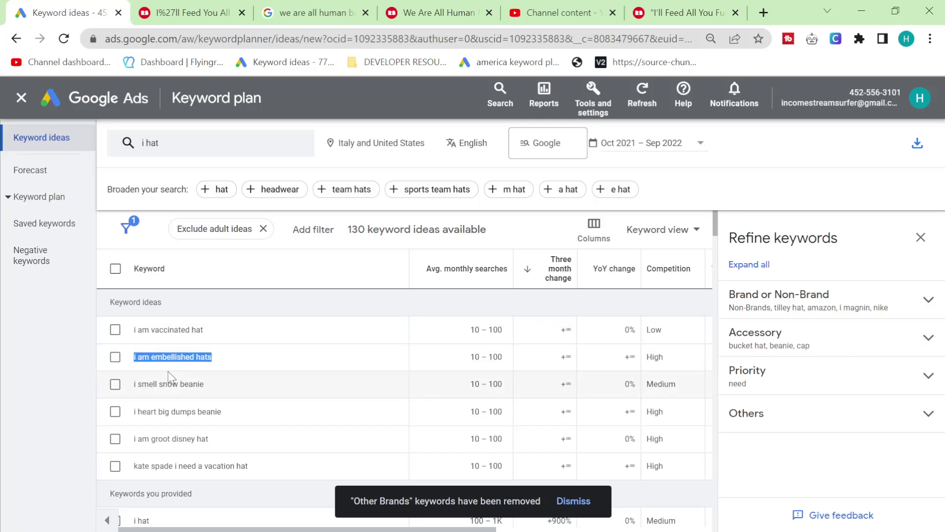
scroll(229, 424, "down", 4)
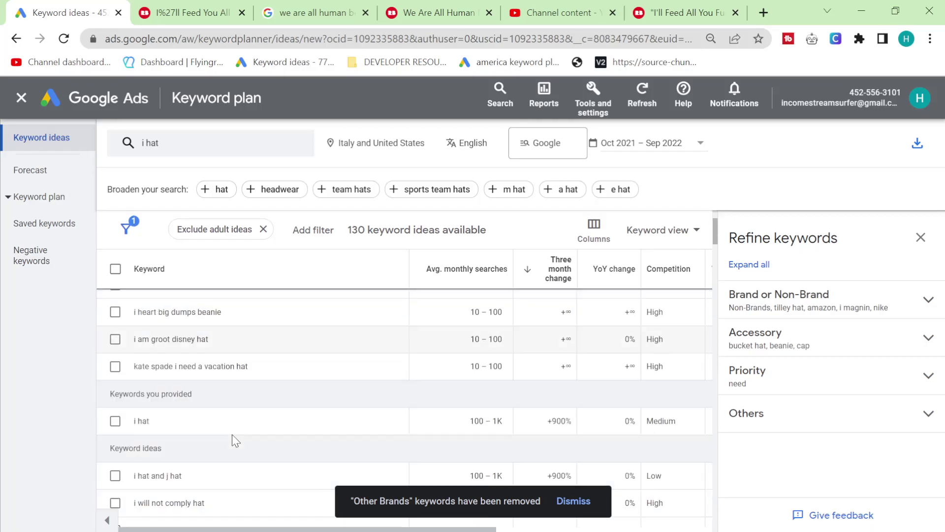
scroll(235, 440, "down", 2)
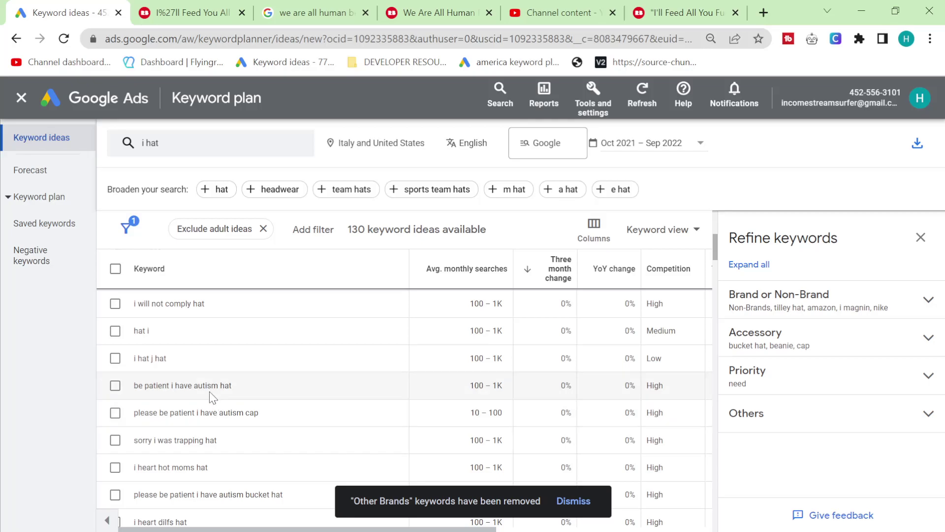
left_click_drag(235, 385, 140, 385)
key("ctrl+c")
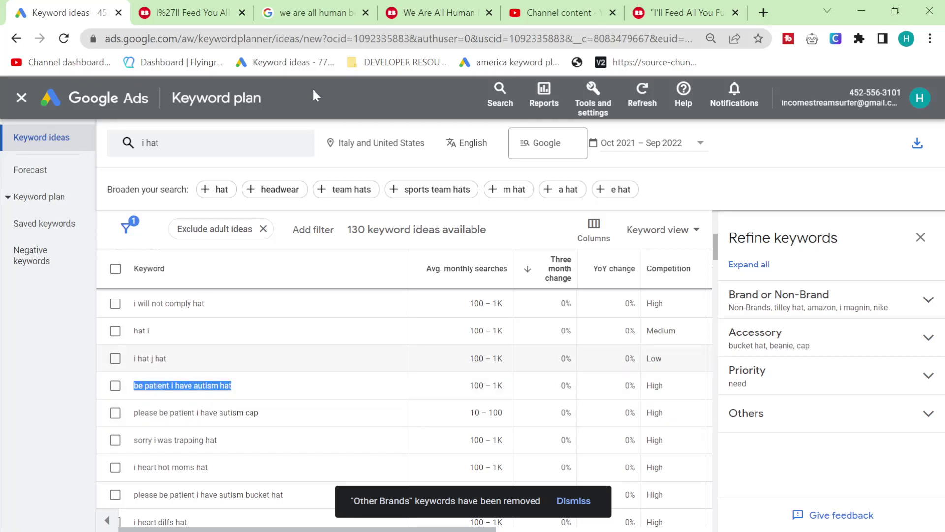
left_click(315, 12)
triple_click(313, 101)
key("ctrl+v")
key("Return")
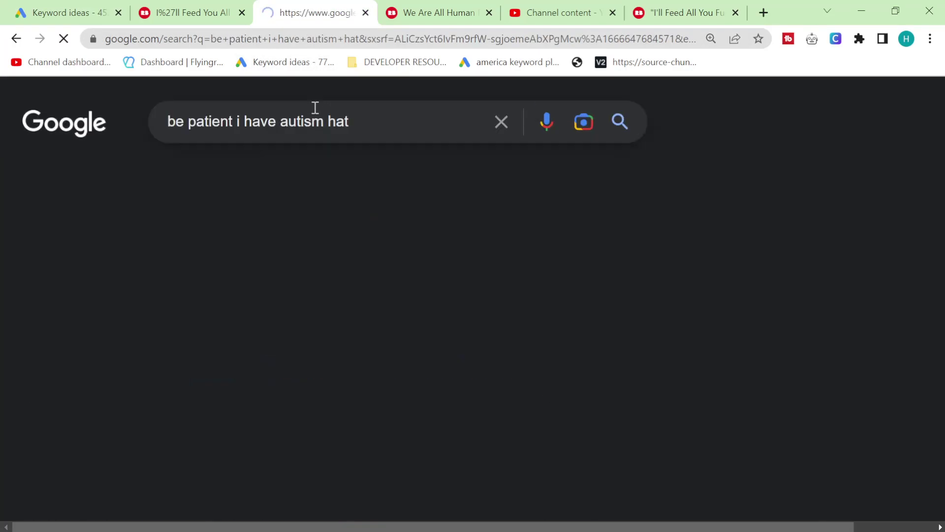
- Look through the Google results and open Redbubble's "Please Be Patient I Have Autism" shop page
scroll(331, 249, "down", 4)
scroll(334, 249, "down", 10)
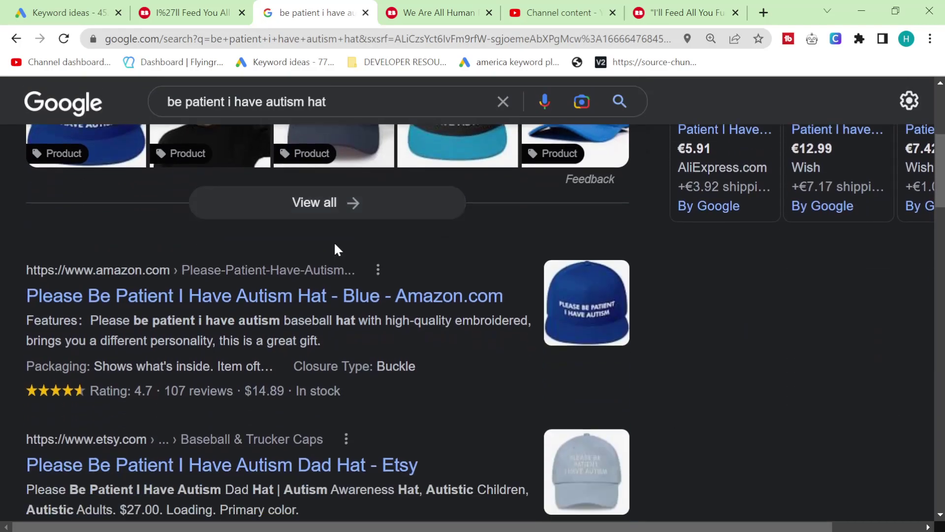
scroll(336, 244, "down", 9)
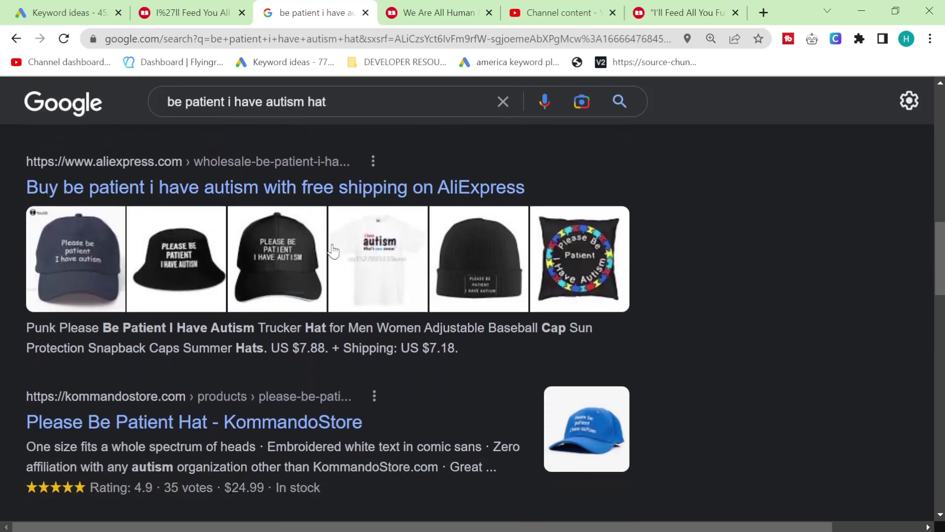
scroll(189, 210, "down", 3)
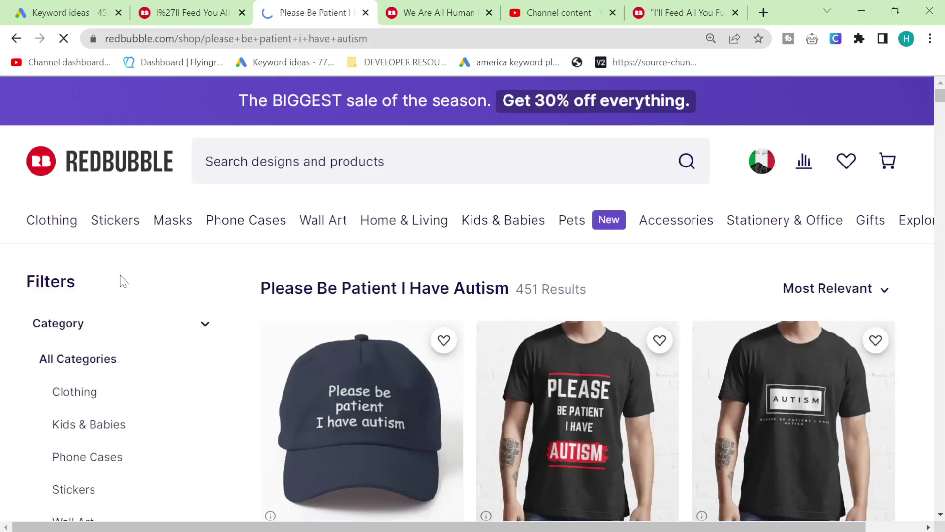
- Examine the designs, product types and sellers in Redbubble's "Please Be Patient I Have Autism" results
scroll(451, 344, "down", 1)
scroll(450, 337, "down", 1)
scroll(450, 336, "down", 2)
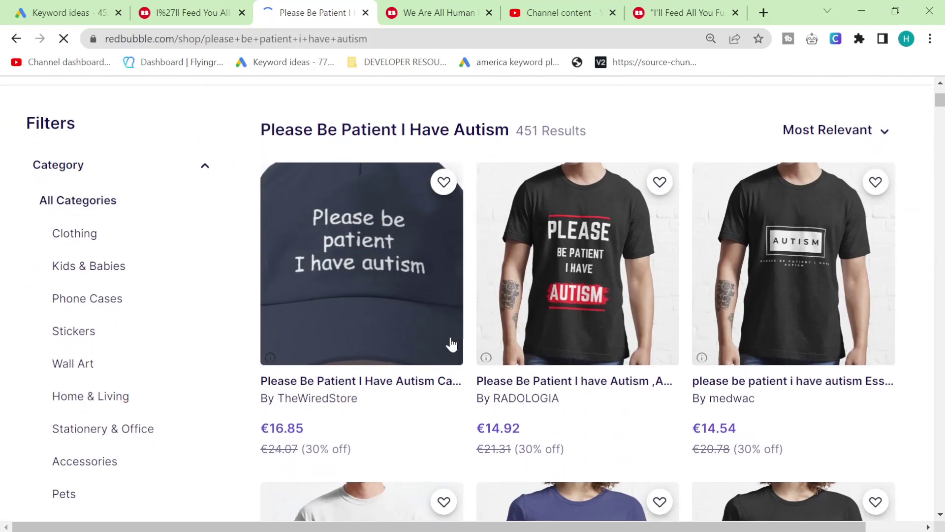
scroll(450, 337, "down", 3)
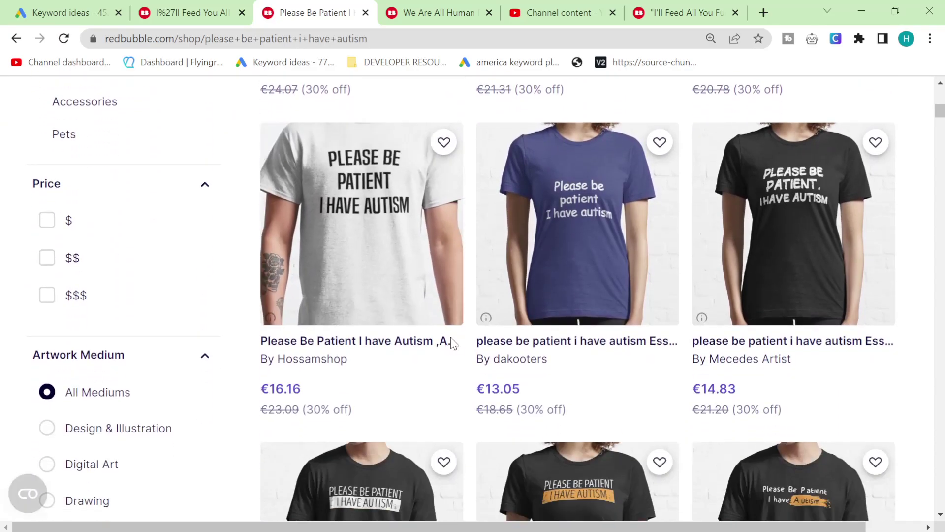
scroll(285, 394, "up", 1)
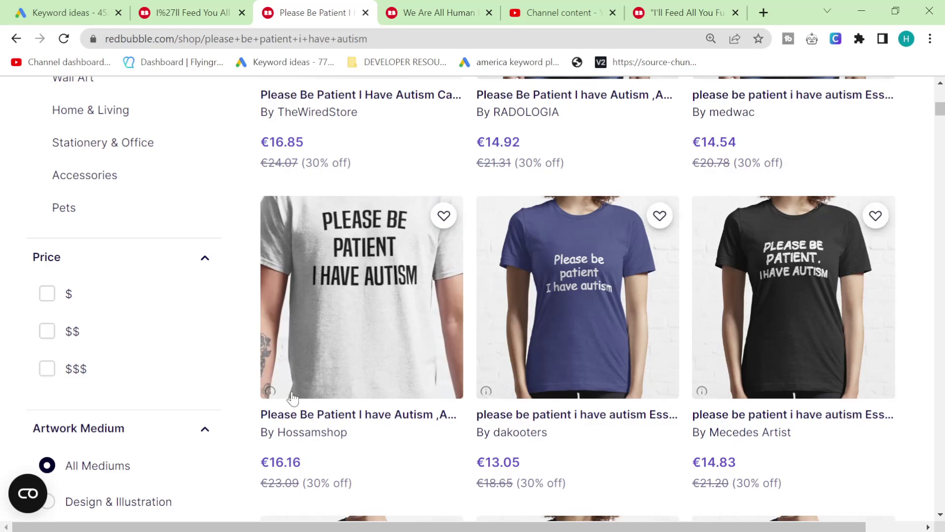
scroll(294, 396, "down", 1)
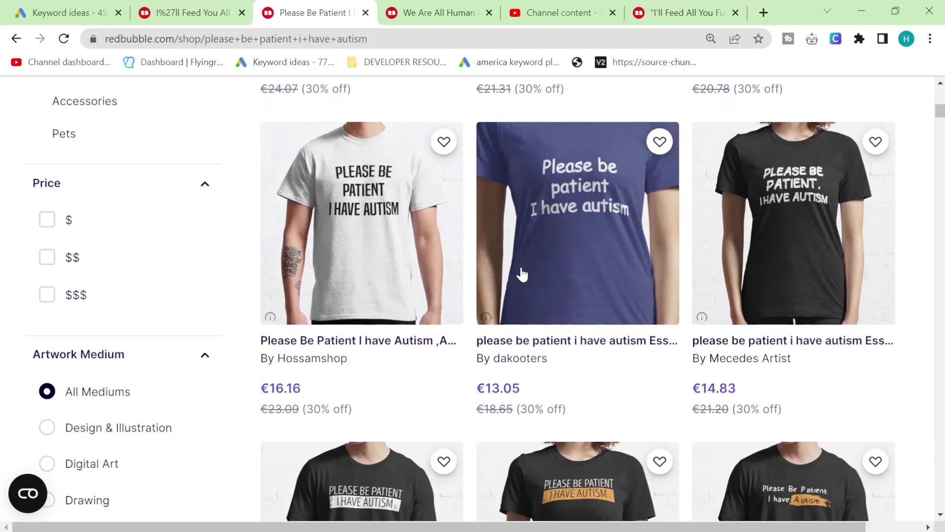
scroll(521, 270, "down", 3)
scroll(522, 274, "down", 10)
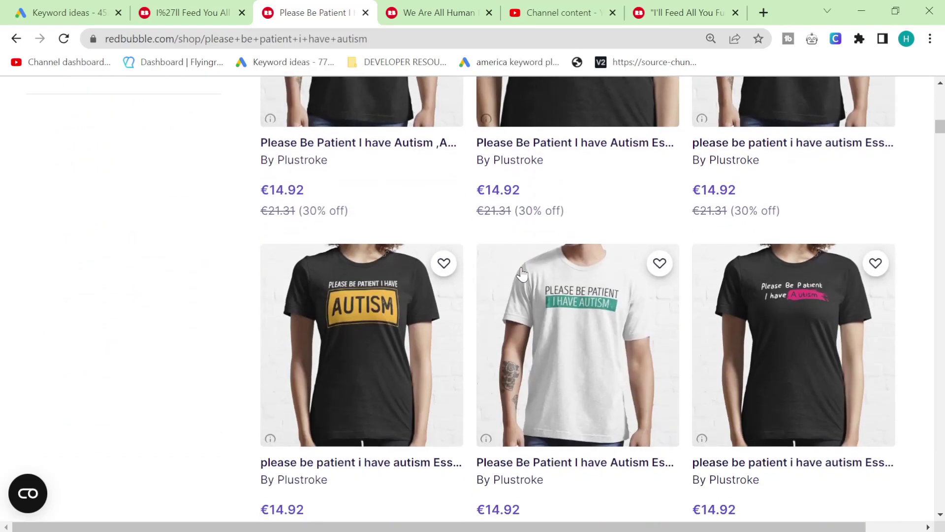
scroll(522, 273, "down", 1)
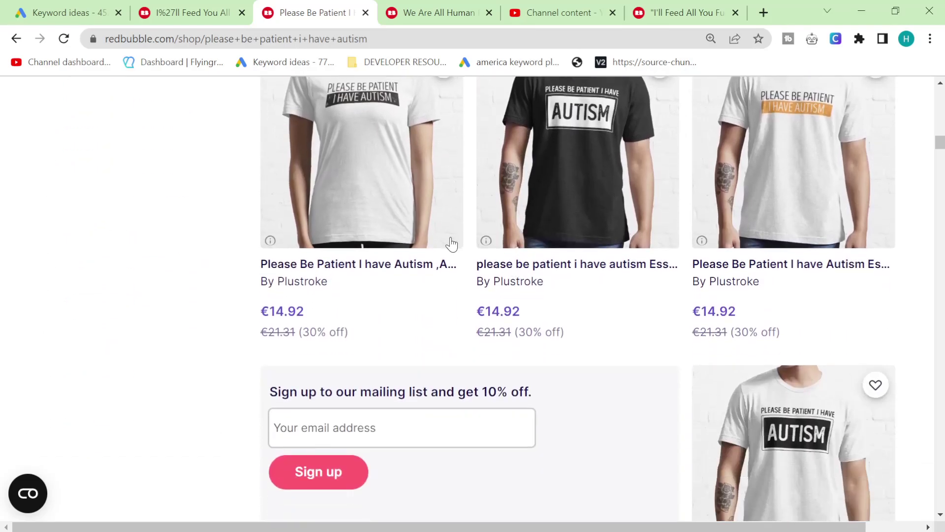
- Copy "please be patient i have autism bucket hat" from the Keyword Planner ideas and search Google for it
left_click(68, 12)
scroll(249, 346, "down", 2)
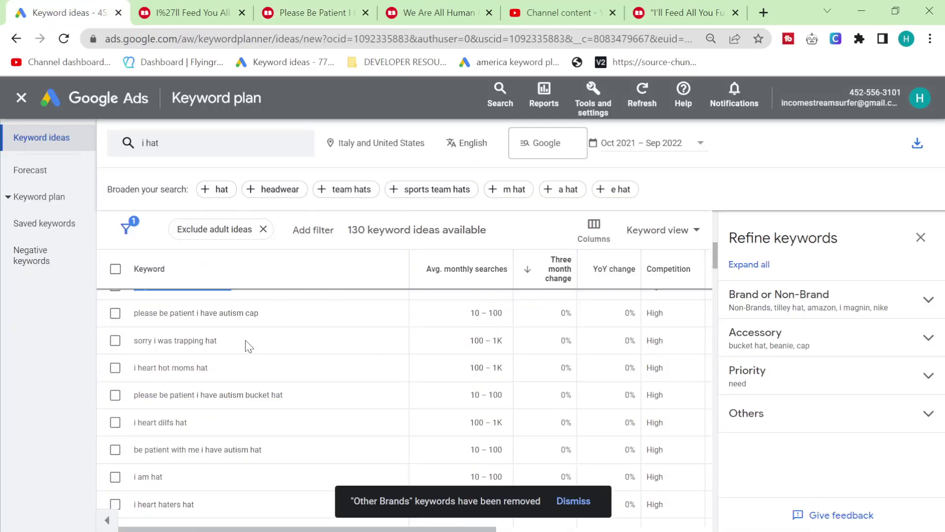
double_click(165, 401)
triple_click(165, 401)
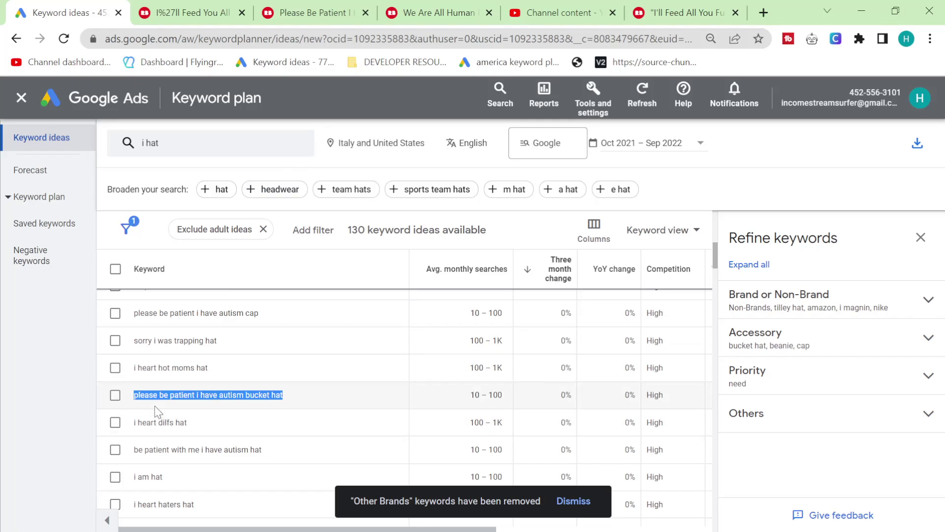
key("ctrl+c")
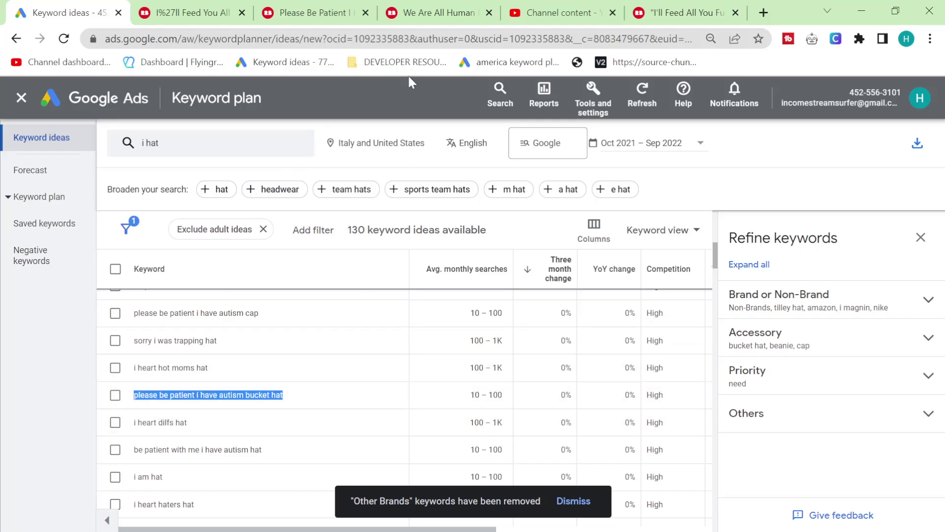
left_click(315, 13)
left_click(314, 38)
key("ctrl+v")
key("Return")
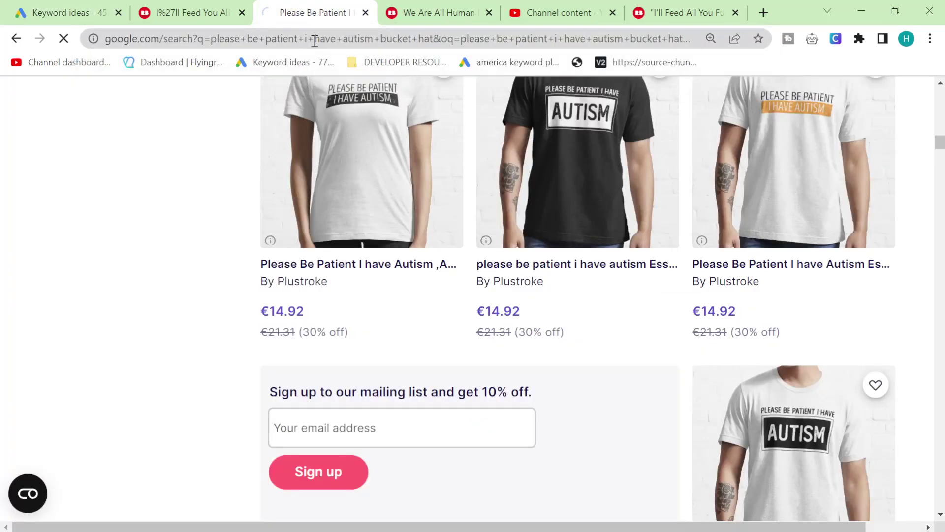
- Look through the Google results for the bucket hat phrase, continue to page 2 and find "redbub" there
scroll(340, 342, "down", 4)
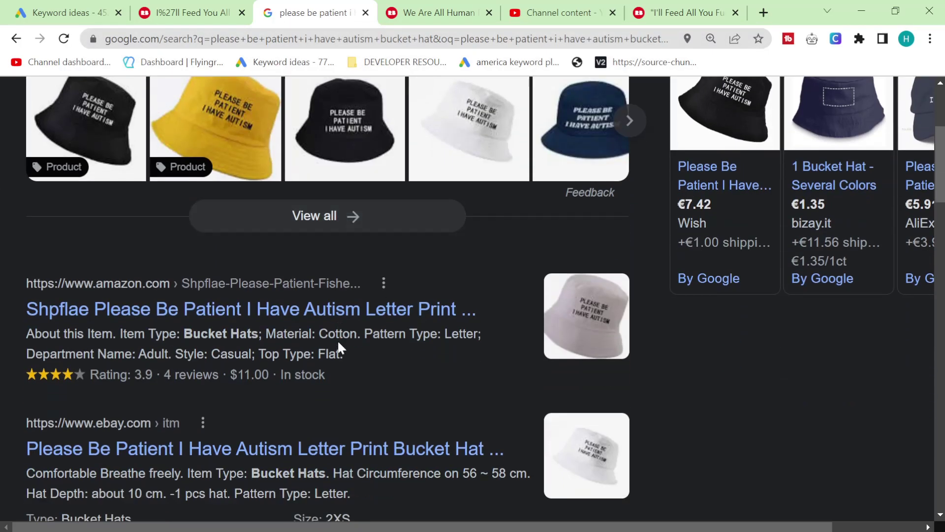
scroll(340, 341, "down", 8)
scroll(339, 342, "down", 5)
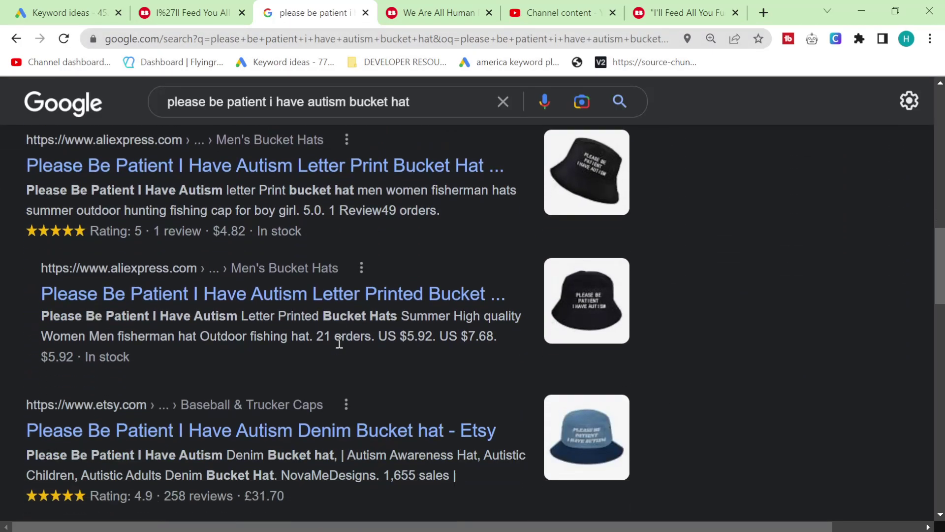
scroll(340, 348, "down", 3)
scroll(340, 345, "down", 10)
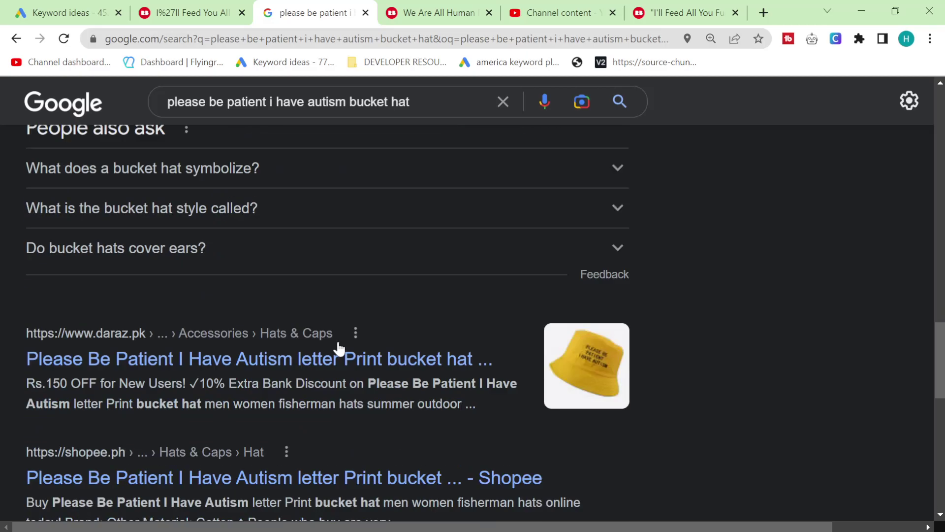
scroll(340, 343, "down", 3)
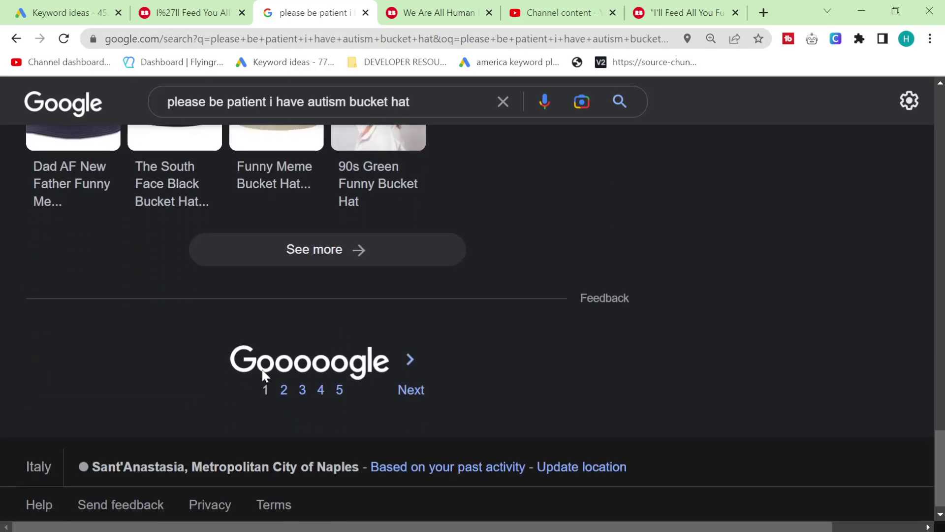
key("ctrl+f")
type("redbub")
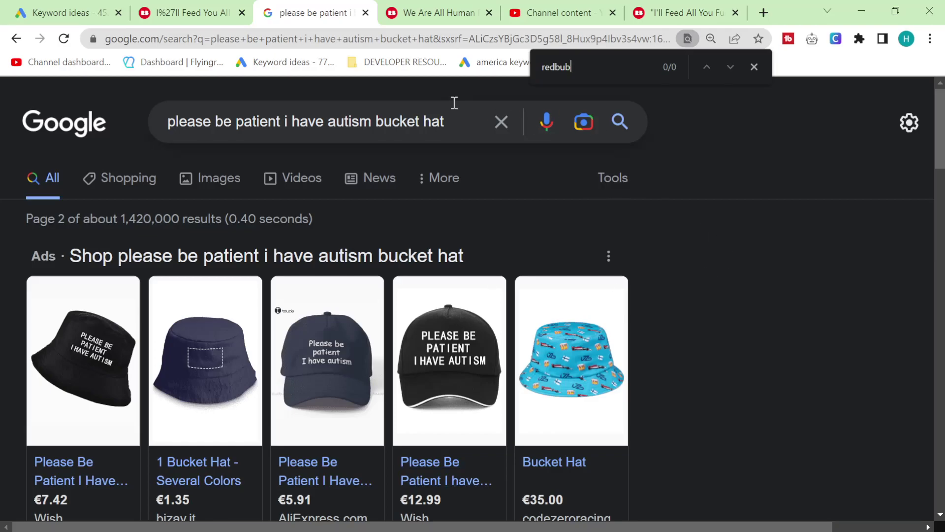
- Add "redbubble" to the bucket hat query, search again and open the "Please Be Patient I Have Autism - Redbubble" result
left_click(447, 121)
type("redbubble")
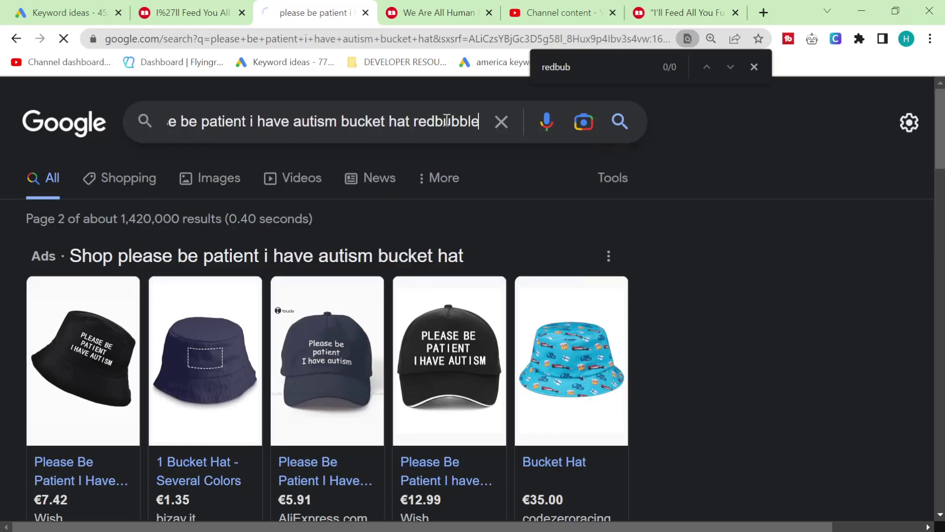
key("Return")
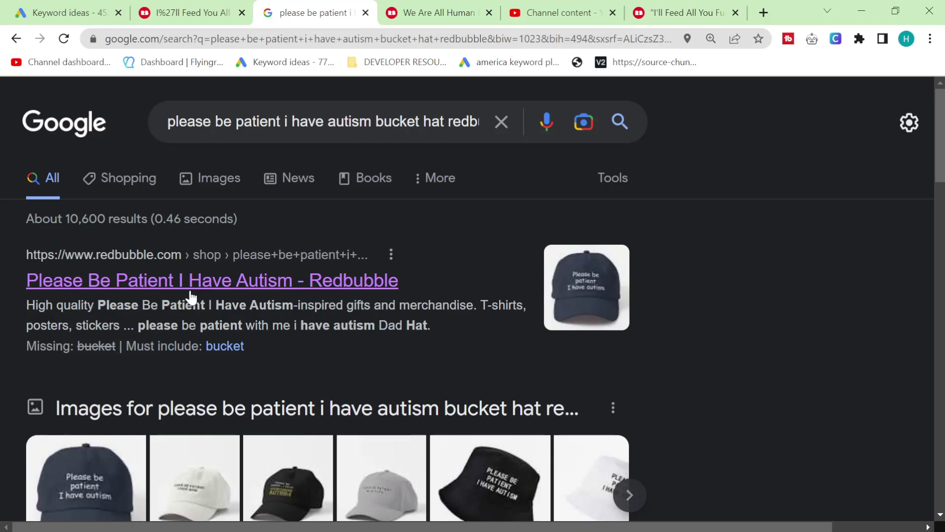
scroll(191, 297, "down", 5)
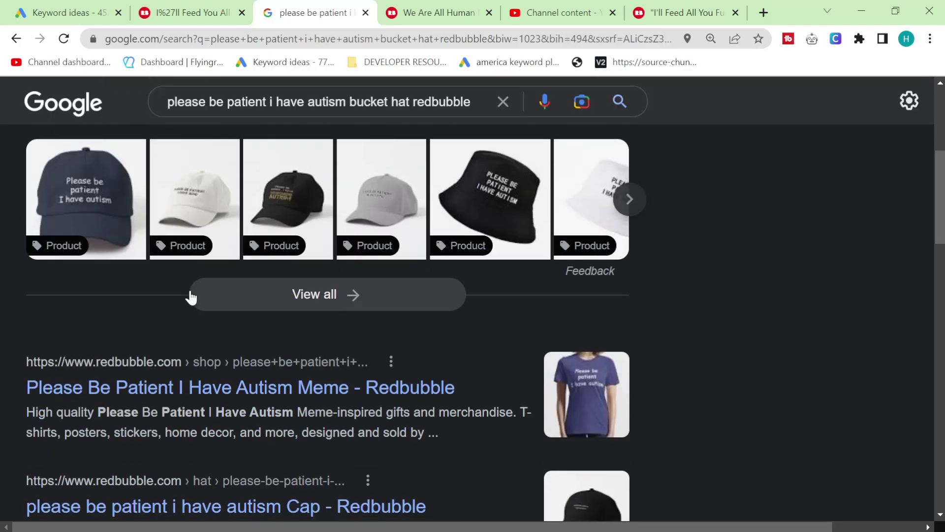
scroll(191, 296, "up", 5)
left_click(184, 296)
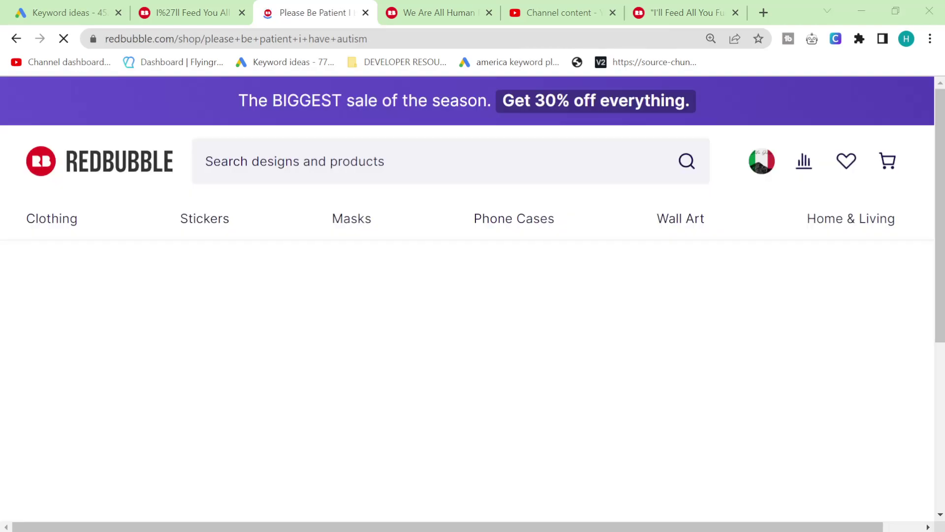
- Search Redbubble for "please be patient i have autism bucket hat"
left_click(360, 184)
triple_click(382, 180)
key("ctrl+v")
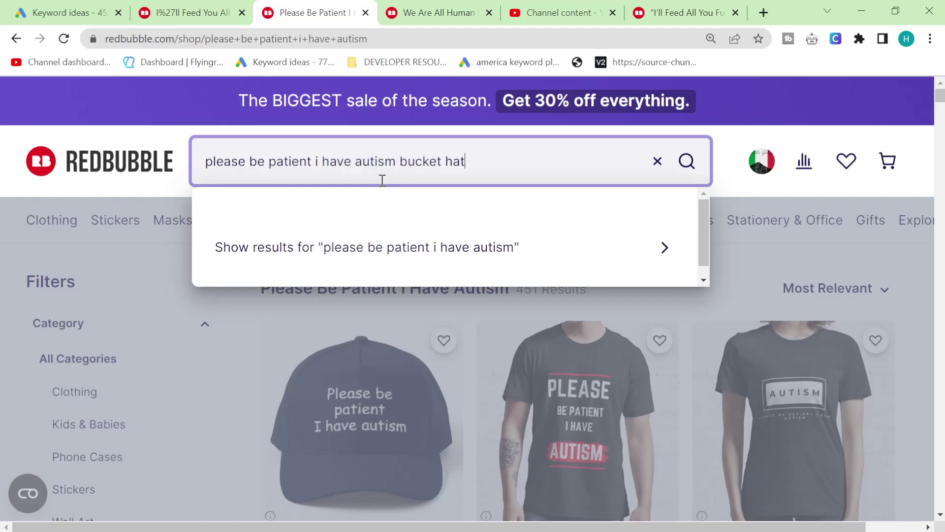
key("Return")
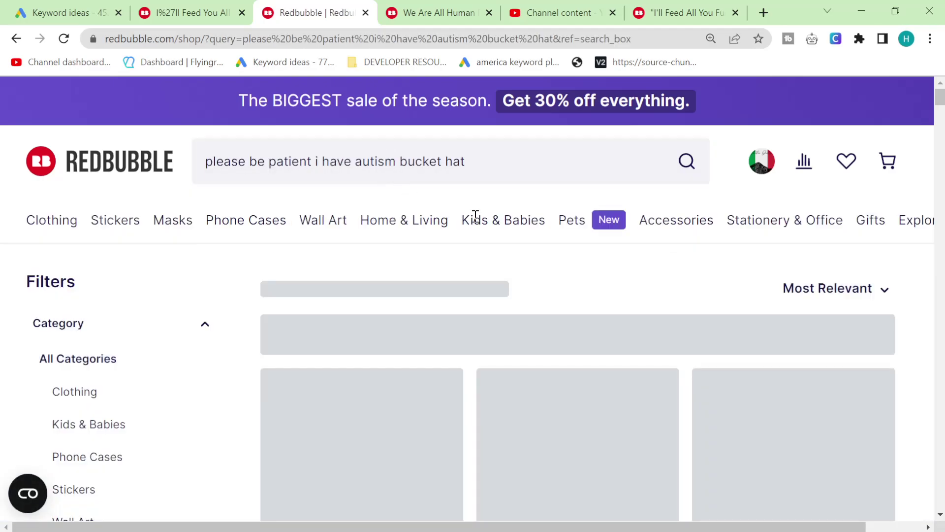
- Examine the number of results, the designs and the sellers in Redbubble's "Please Be Patient I Have Autism Bucket Hats" listings
scroll(431, 269, "down", 3)
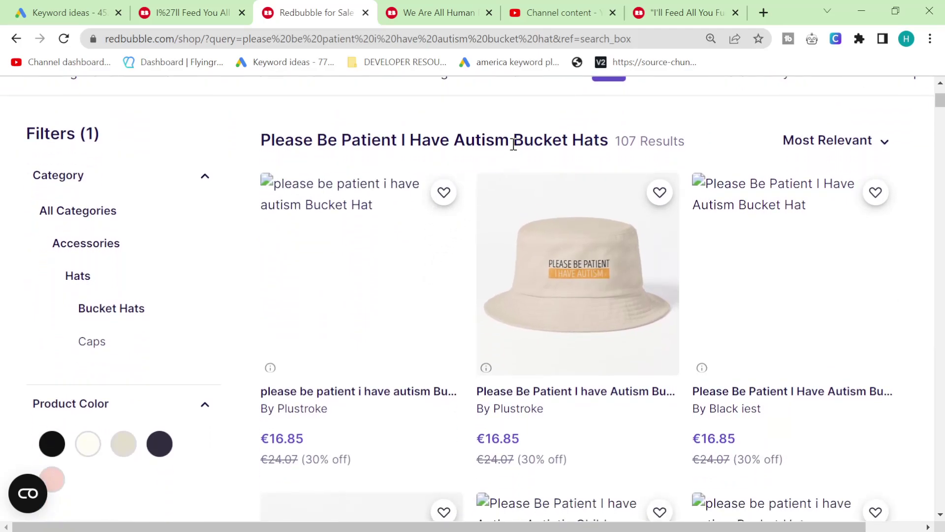
left_click_drag(507, 140, 692, 138)
left_click(690, 135)
scroll(691, 136, "down", 2)
scroll(691, 135, "down", 10)
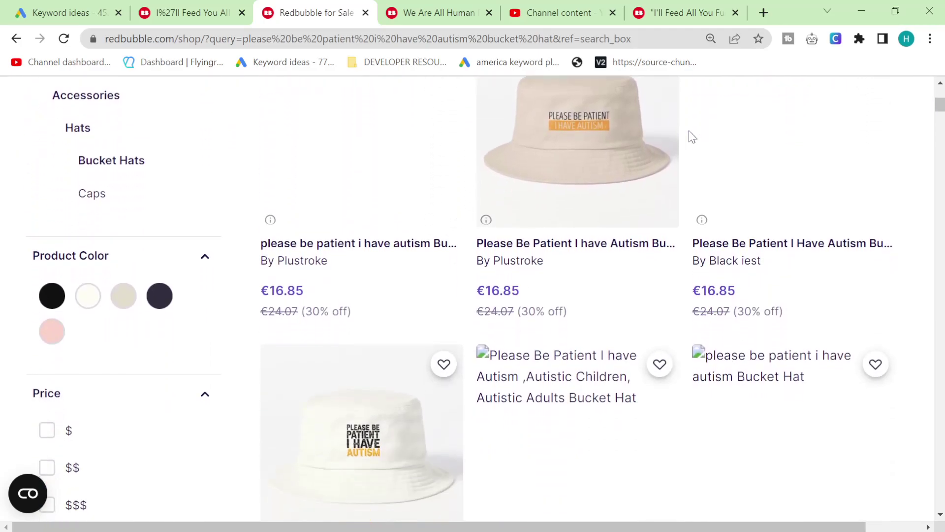
scroll(619, 386, "down", 9)
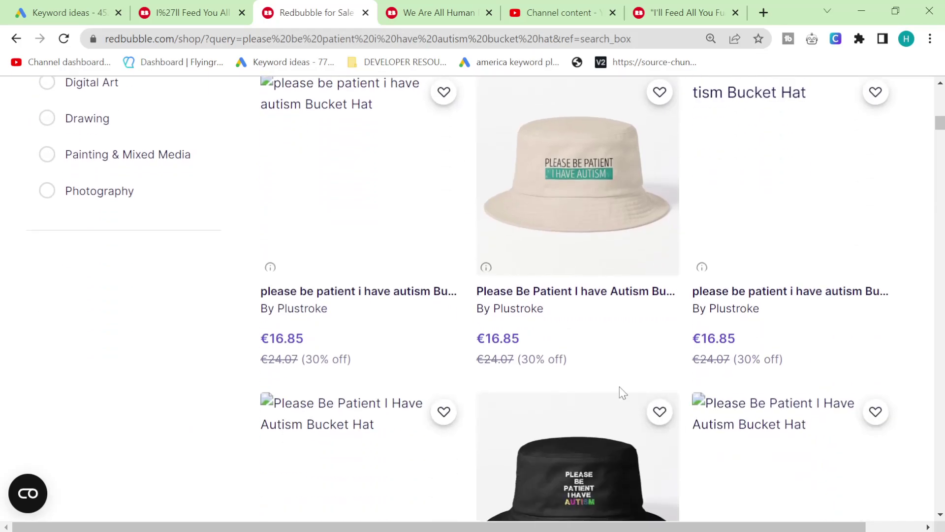
scroll(615, 392, "down", 20)
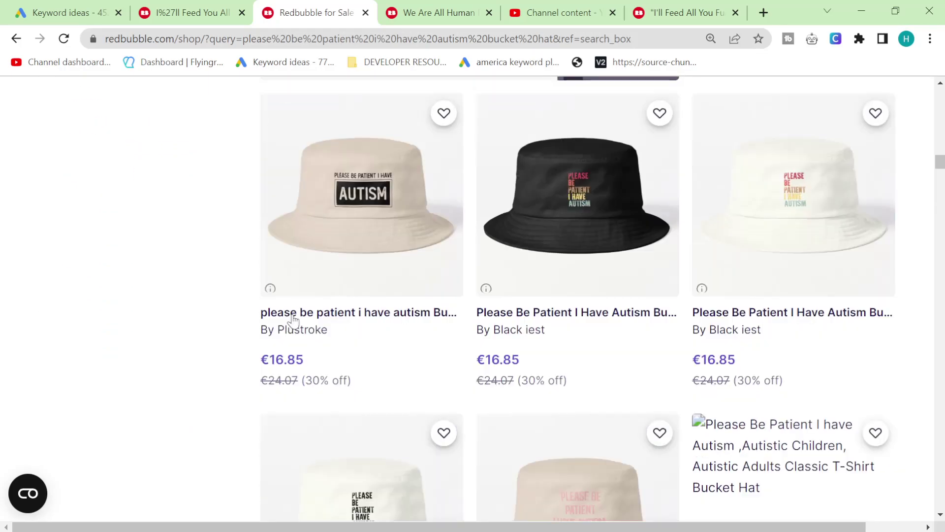
scroll(289, 321, "down", 4)
scroll(289, 320, "up", 6)
- Return to Keyword Planner's Discover new keywords form, set the language to English and add the United States to the locations
left_click(118, 12)
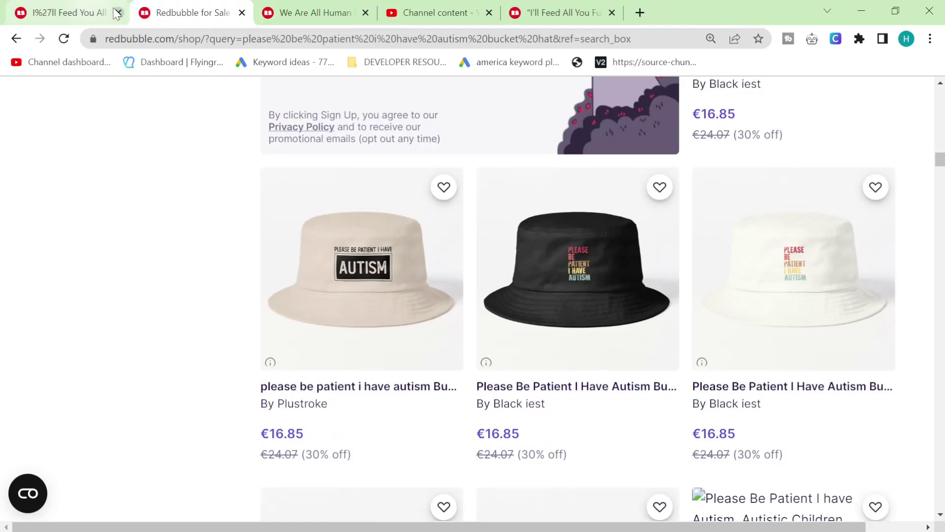
key("ctrl+shift+t")
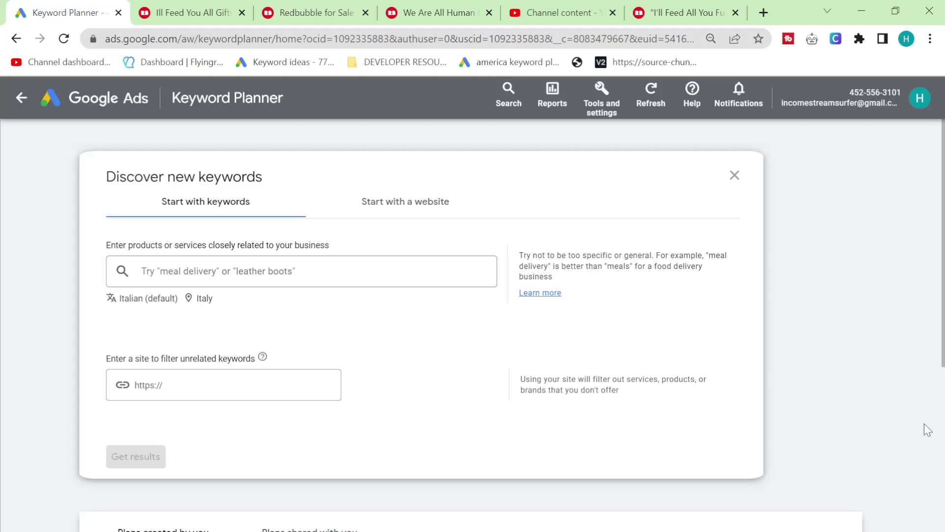
left_click(142, 300)
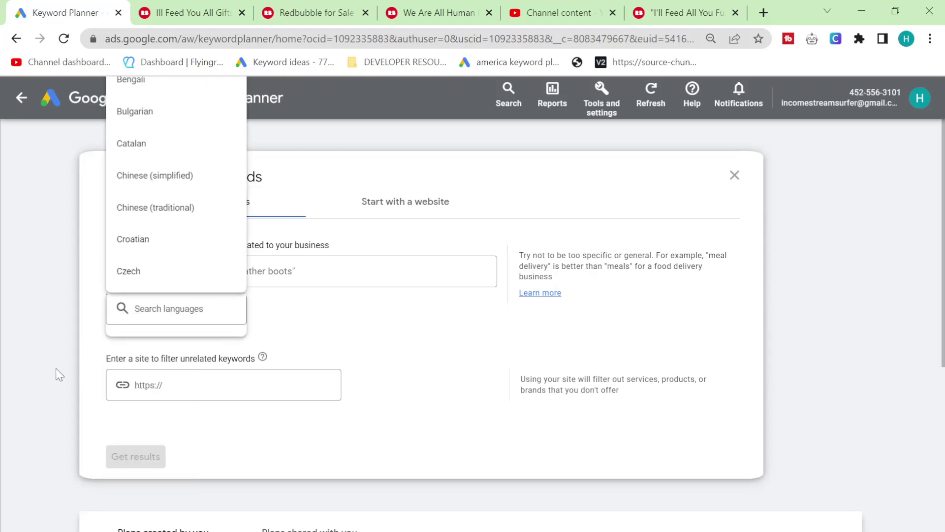
type("English")
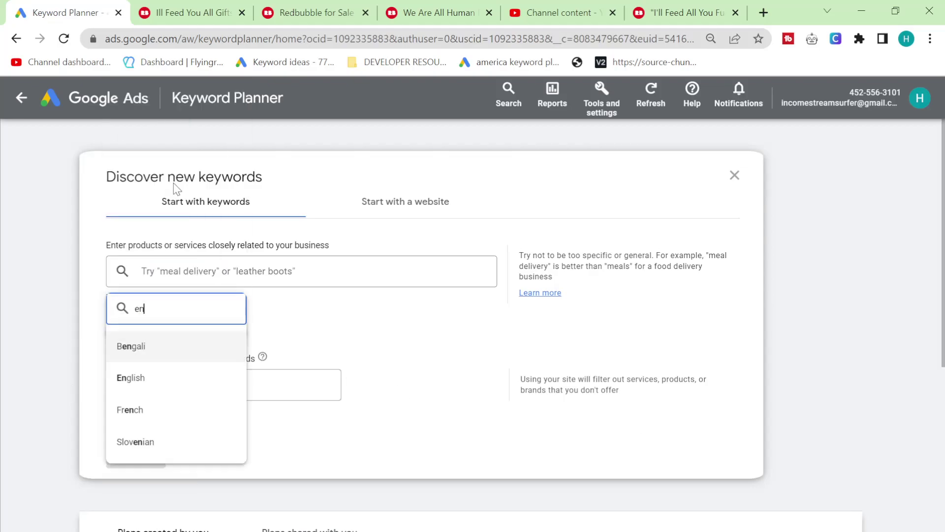
left_click(199, 343)
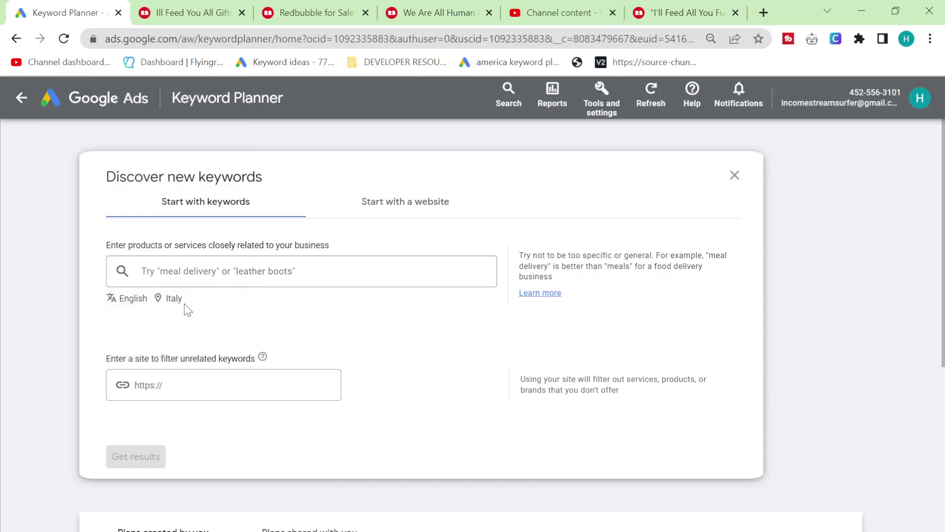
left_click(183, 301)
left_click(237, 194)
type("us")
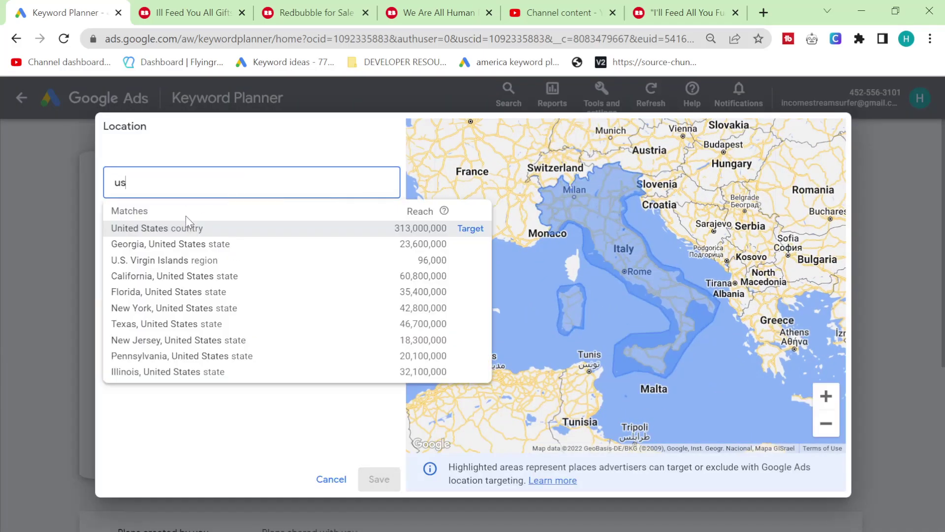
left_click(178, 228)
left_click(377, 480)
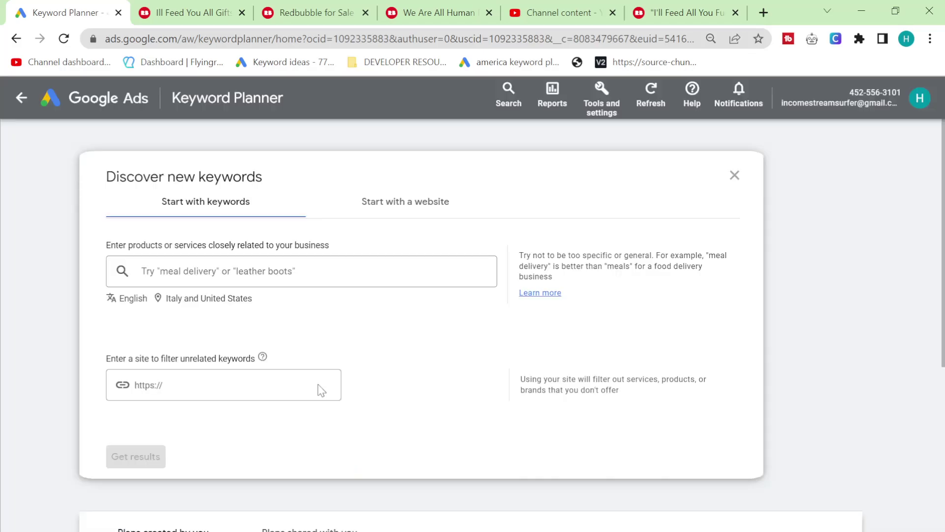
- Get keyword ideas for the seeds "i'll shirt", "you'll shirt" and "we'll shirt"
left_click(231, 261)
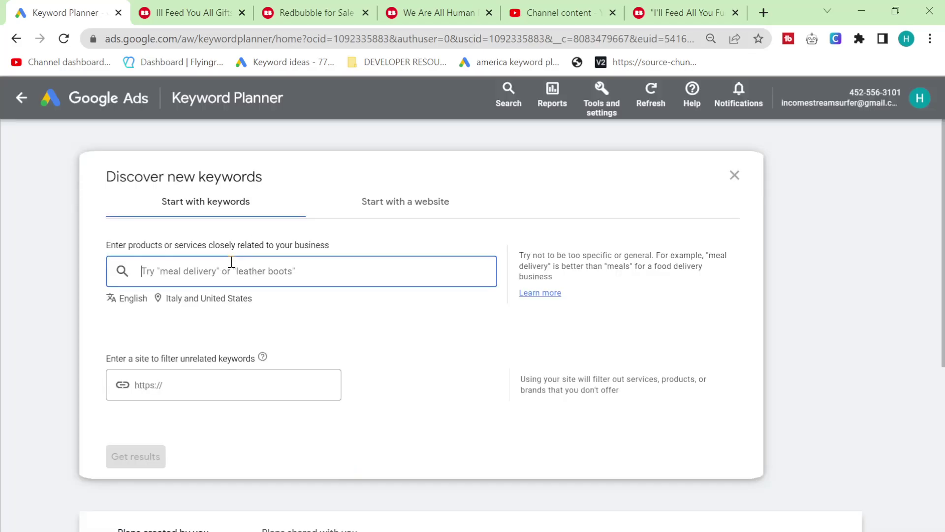
type("i")
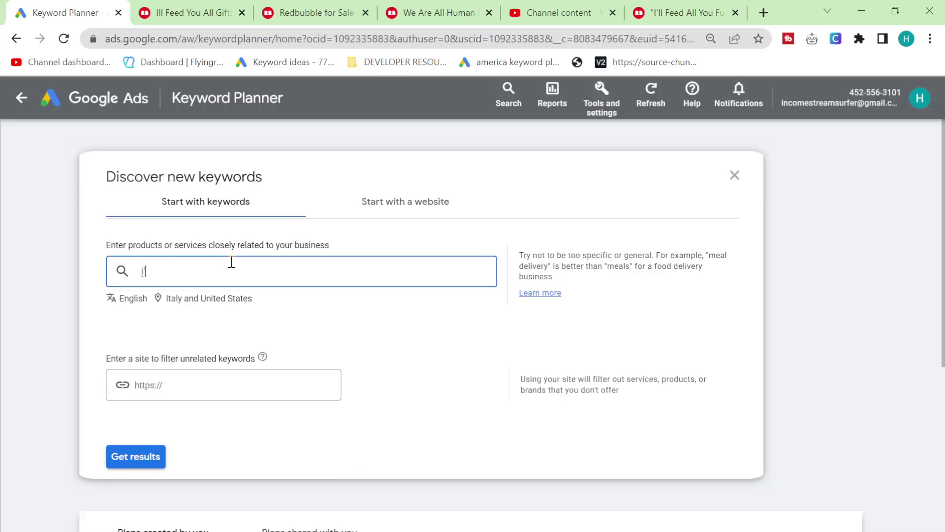
type("'ll shirt")
key("Return")
type("you")
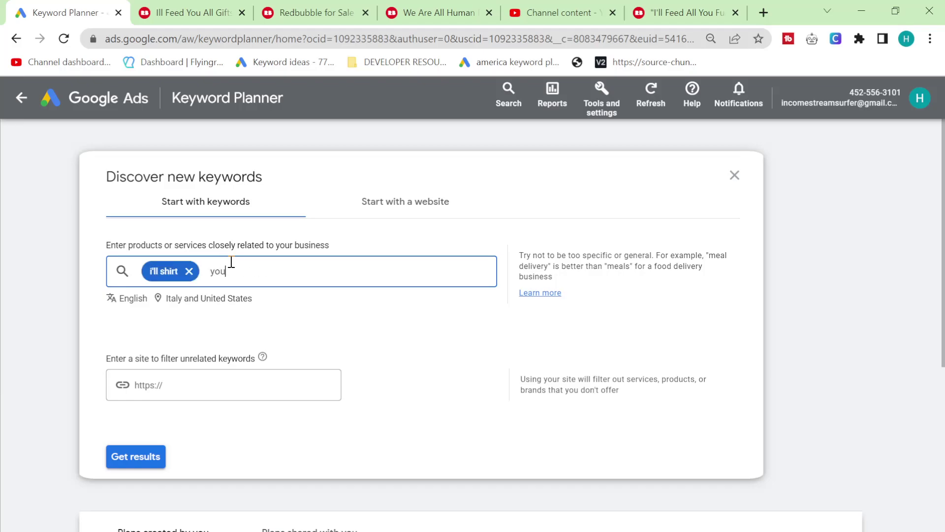
type("'ll shirt")
key("Return")
type("we'll shirt")
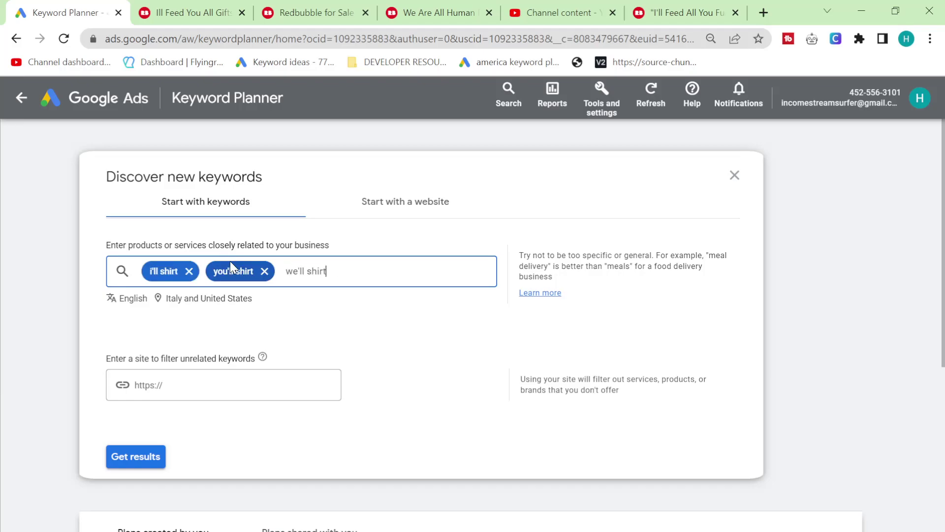
key("Return")
key("Return")
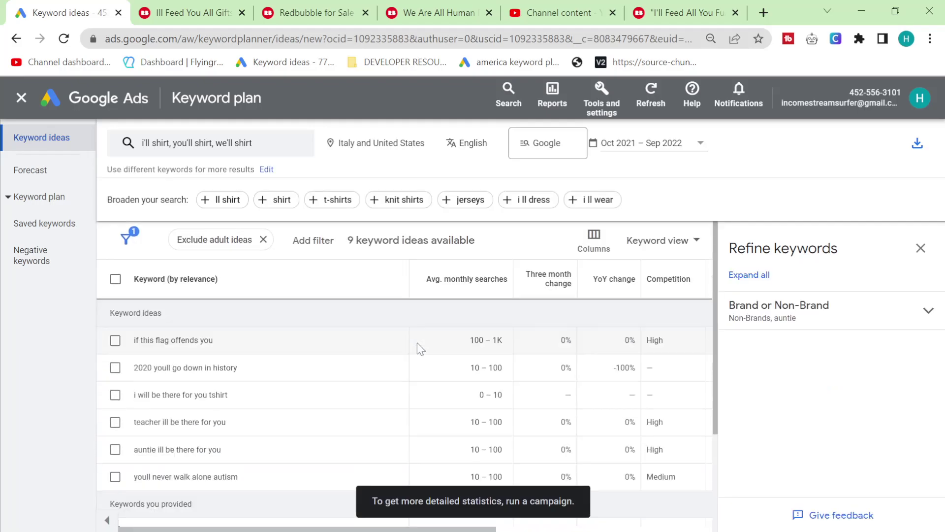
- Copy "if this flag offends you" from the keyword ideas and search Google for it
triple_click(199, 340)
key("ctrl+c")
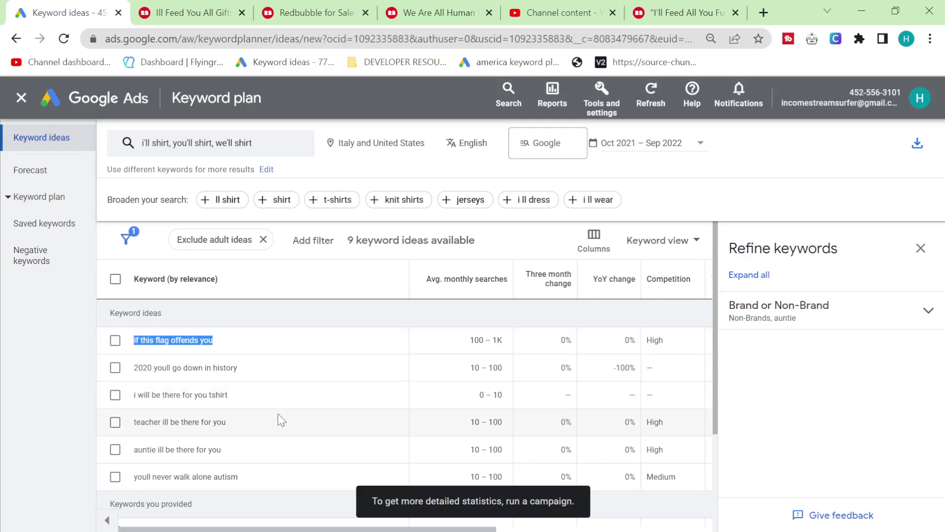
scroll(281, 420, "down", 2)
scroll(284, 414, "up", 2)
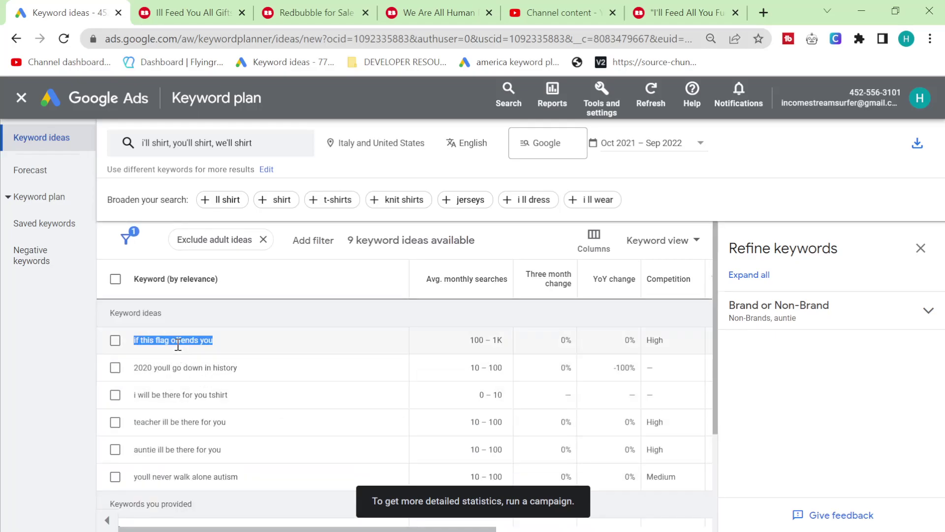
left_click(224, 2)
left_click(221, 39)
key("ctrl+v")
key("Return")
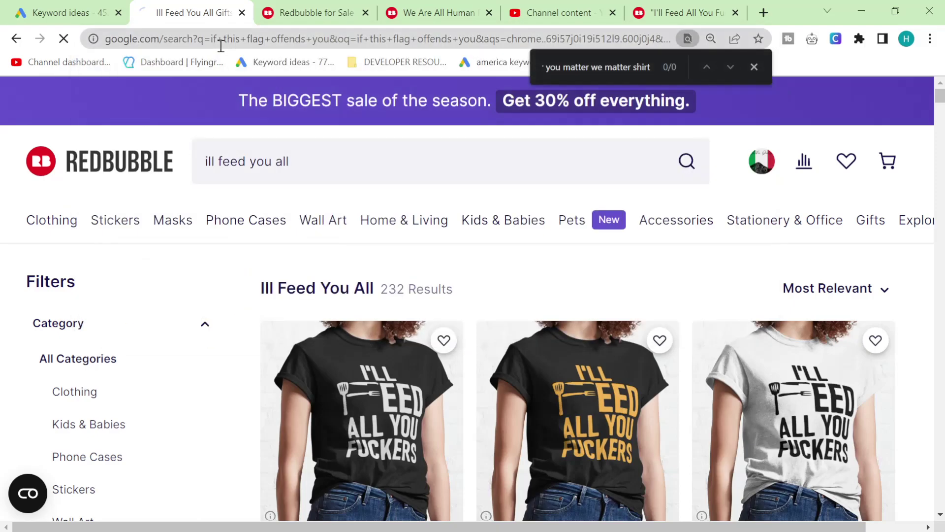
- Add "shirt" to the flag query, search again, find "redbub" on the page and look through the results for Redbubble listings
left_click(358, 120)
type("shirt")
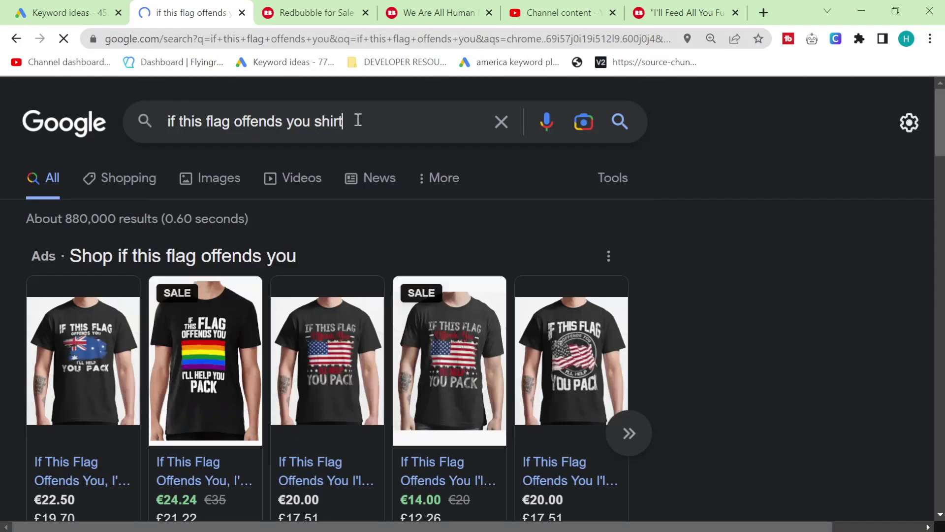
key("Return")
key("ctrl+f")
type("redb")
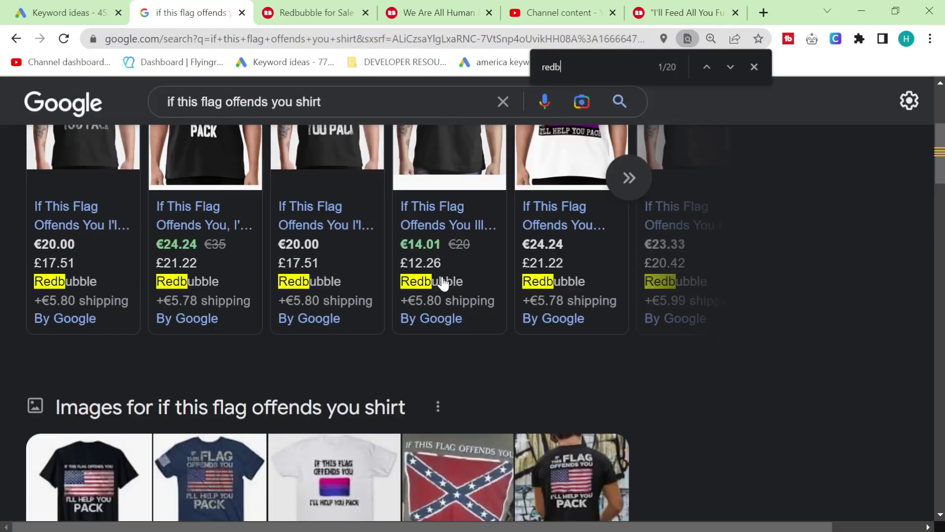
type("ub")
scroll(371, 483, "down", 15)
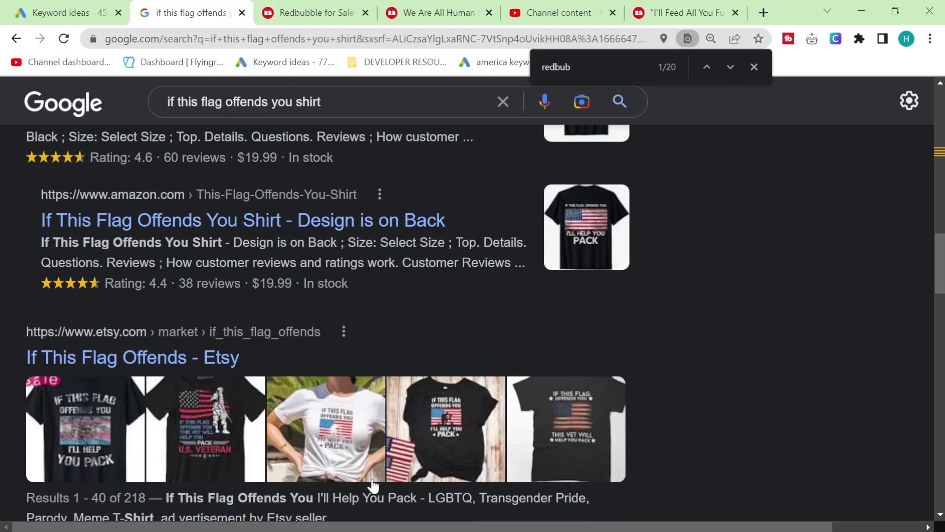
scroll(373, 485, "down", 20)
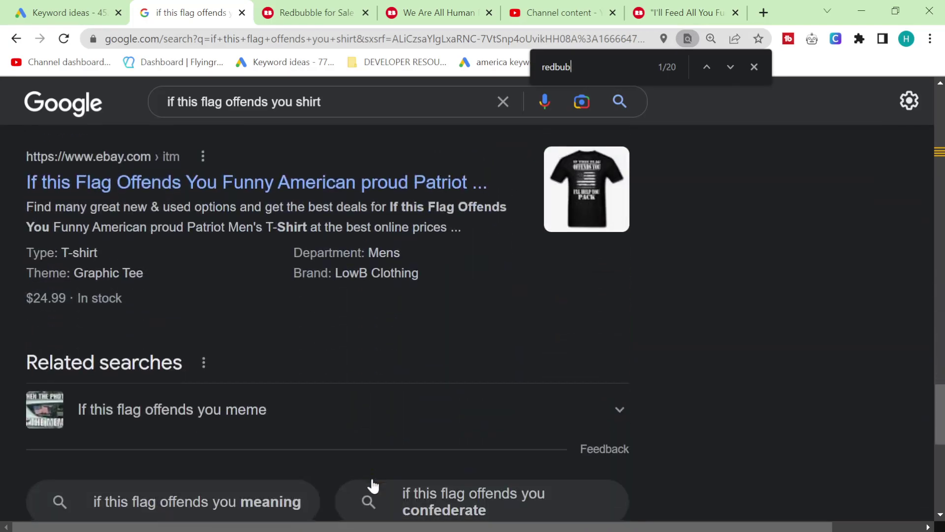
scroll(372, 485, "down", 4)
- Replace the three Keyword Planner seeds with "ill shirt" and get the new keyword ideas
key("ctrl+shift+Tab")
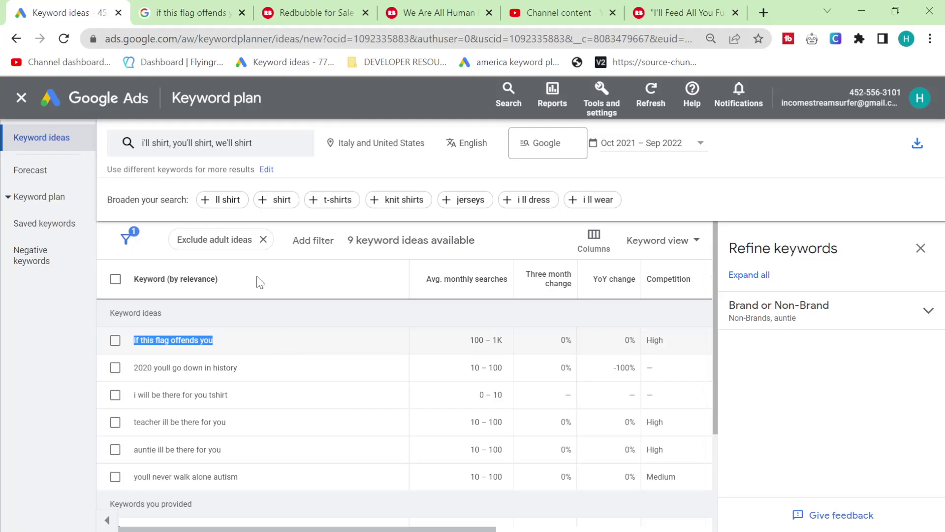
left_click(225, 160)
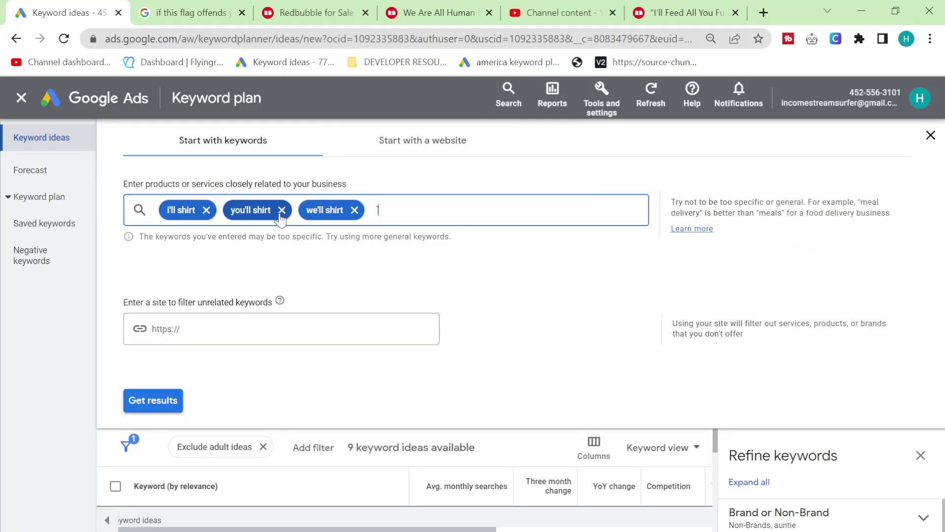
key("BackSpace")
key("BackSpace")
key("BackSpace")
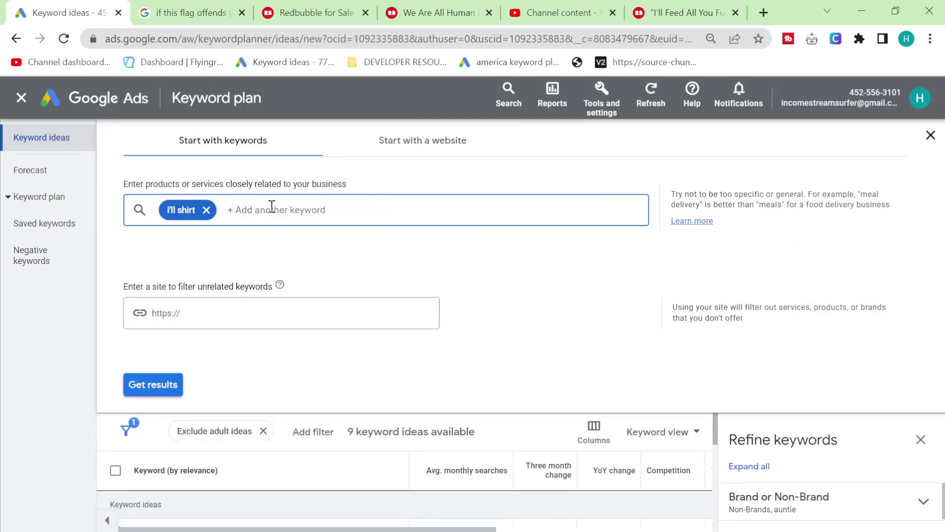
type("ill s")
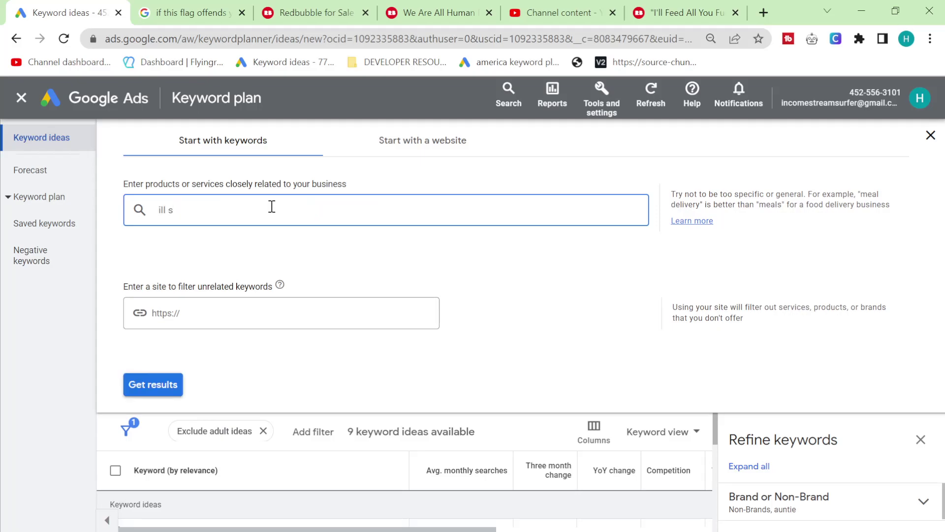
type("hirt")
key("Return")
key("Return")
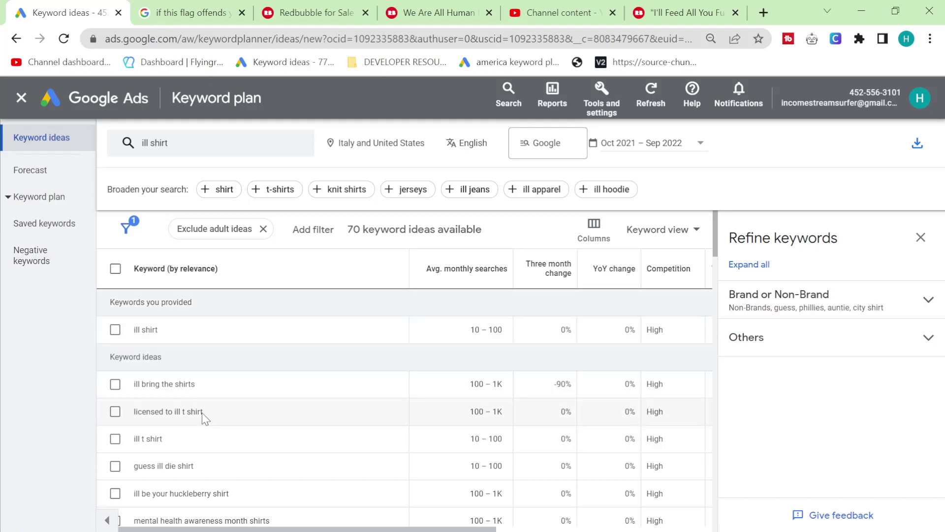
- Copy "licensed to ill t shirt" from the keyword ideas, search Google for it and look at the first results
left_click_drag(203, 412, 117, 422)
key("ctrl+c")
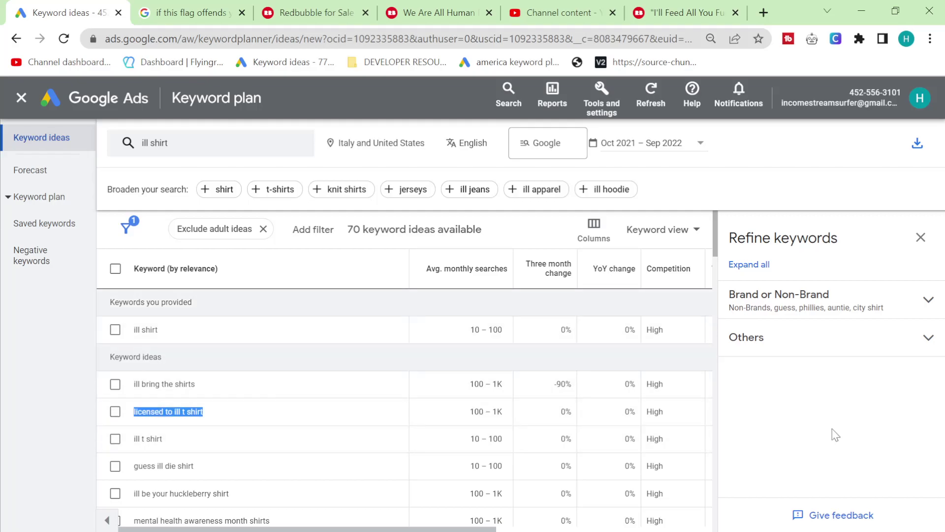
triple_click(160, 467)
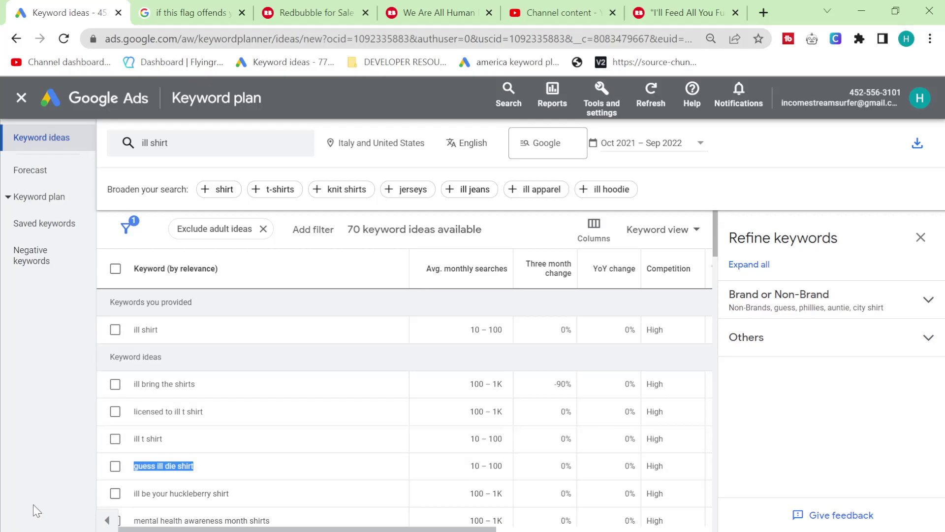
key("ctrl+Tab")
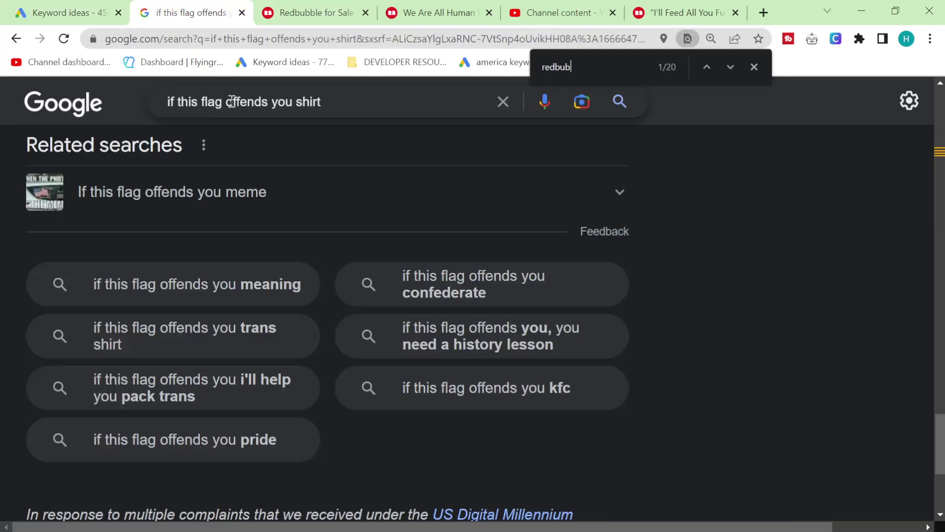
triple_click(288, 104)
key("ctrl+v")
key("Return")
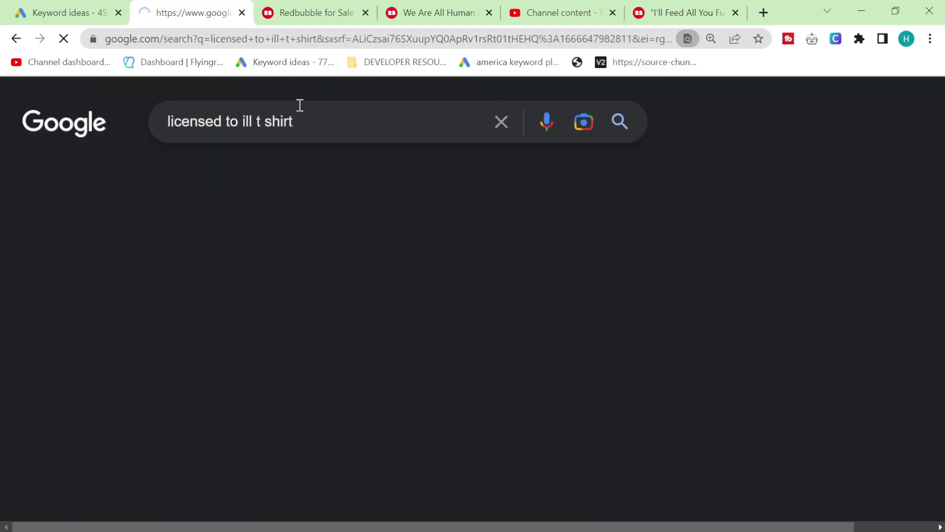
scroll(171, 311, "down", 4)
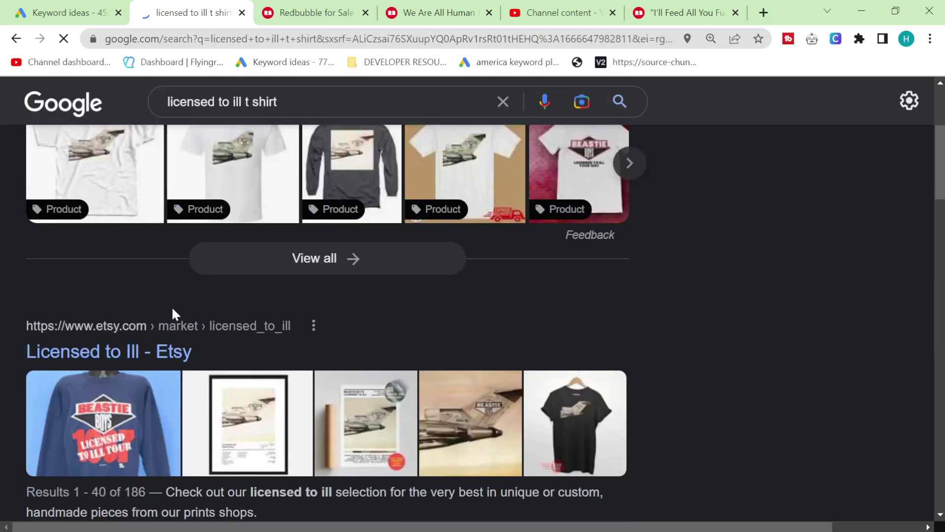
- Open Redbubble's shop page for "licensed to ill" T-shirts to check the competing listings
key("ctrl+f")
type("redbubble.com/shop/licensed+to+ill+t-shirts")
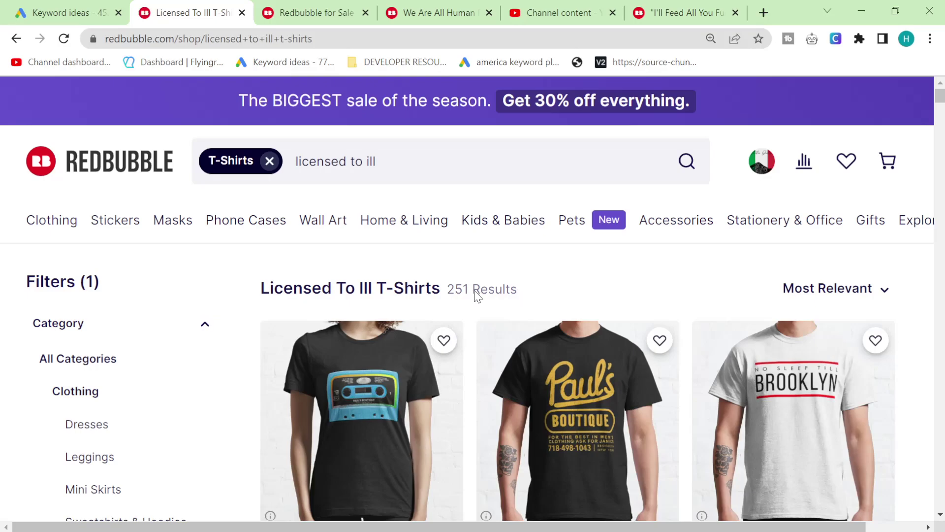
- Copy "ill be your huckleberry shirt" from the Keyword Planner ideas, search Redbubble for it and look at the first listings
left_click(64, 12)
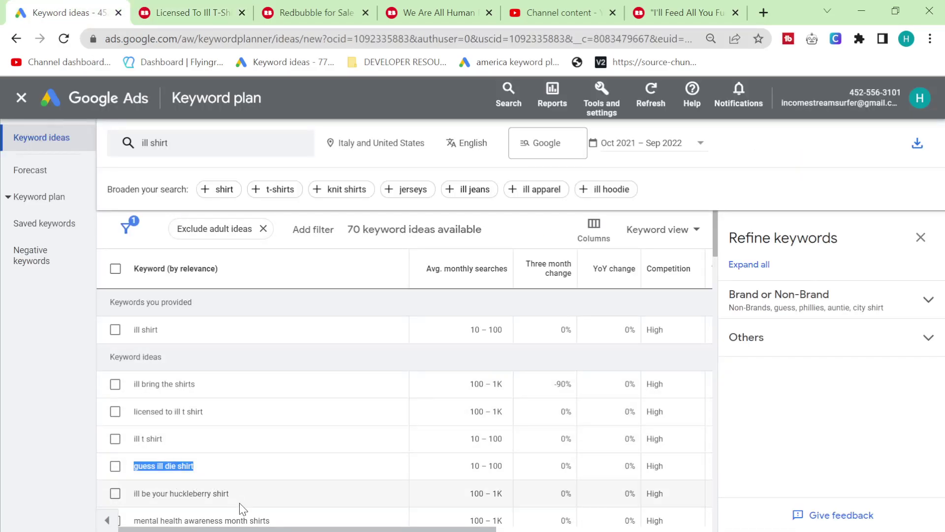
triple_click(219, 497)
key("ctrl+c")
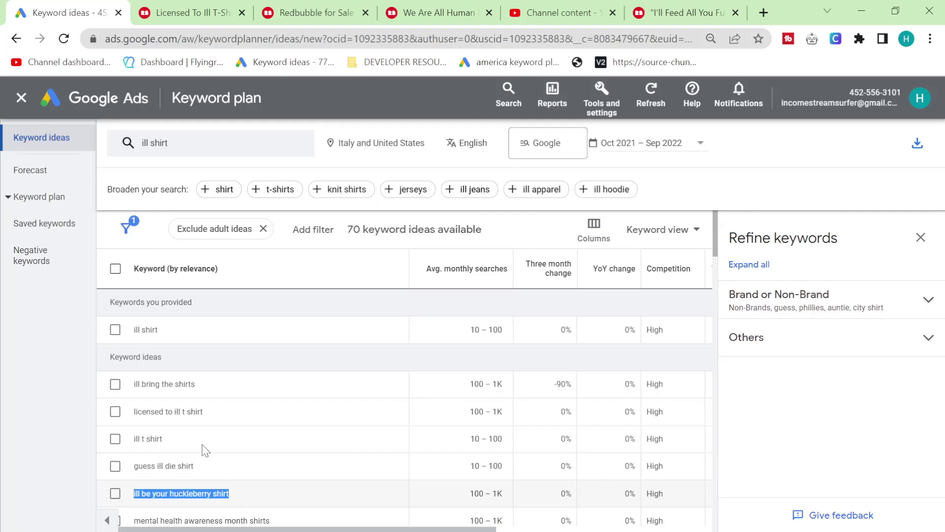
left_click(313, 10)
left_click(192, 12)
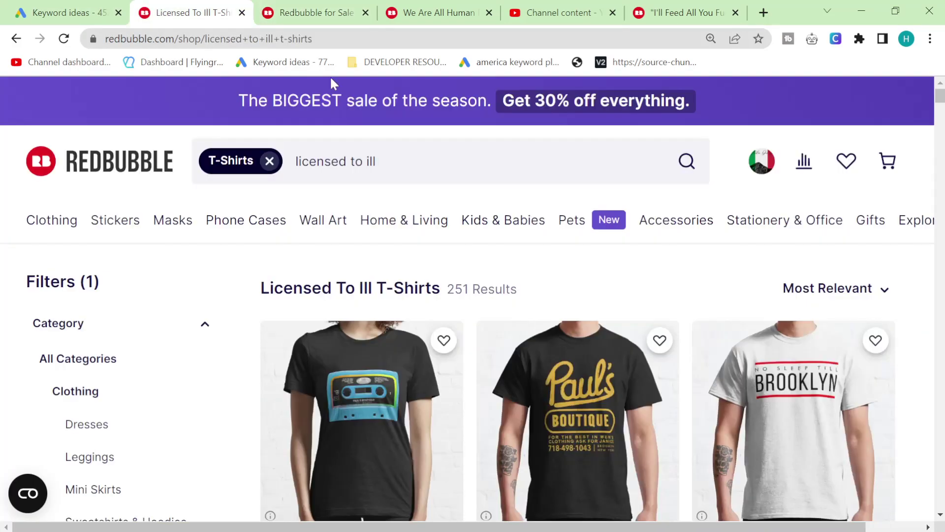
left_click(301, 181)
key("ctrl+v")
key("Return")
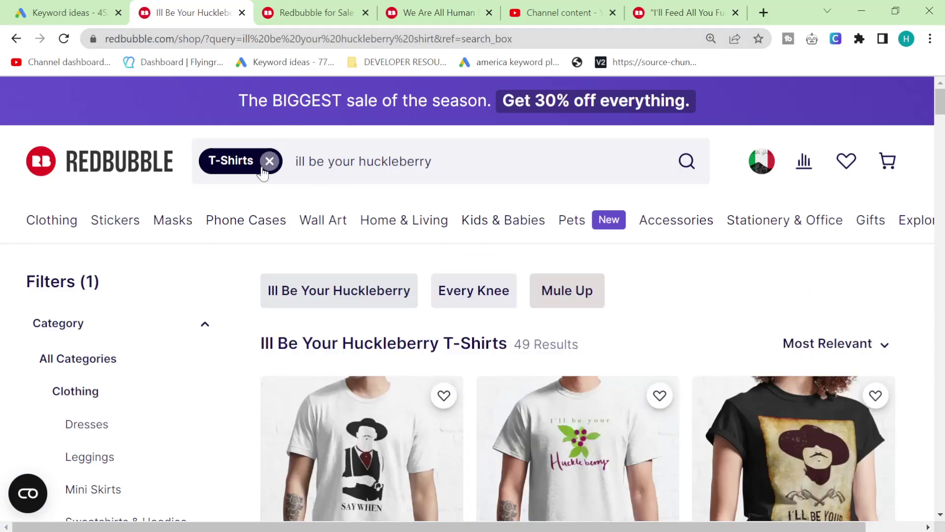
scroll(263, 172, "down", 2)
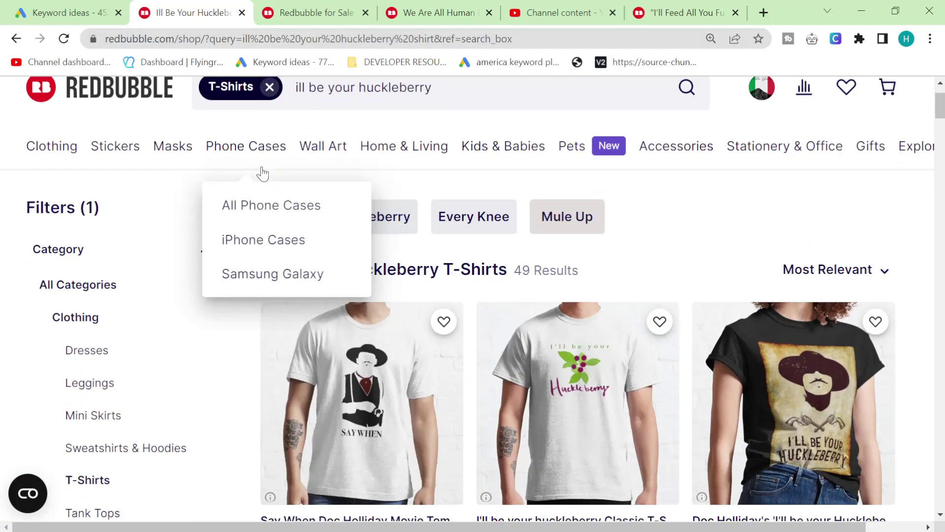
scroll(263, 172, "down", 2)
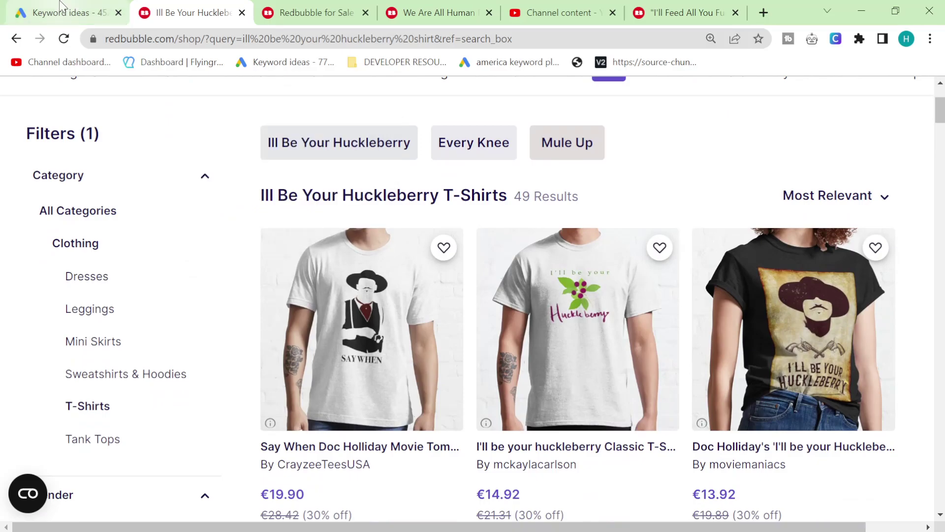
- Sort the Keyword Planner ideas for "ill shirt" by three month change, highest first, and view the leading keywords
left_click(61, 7)
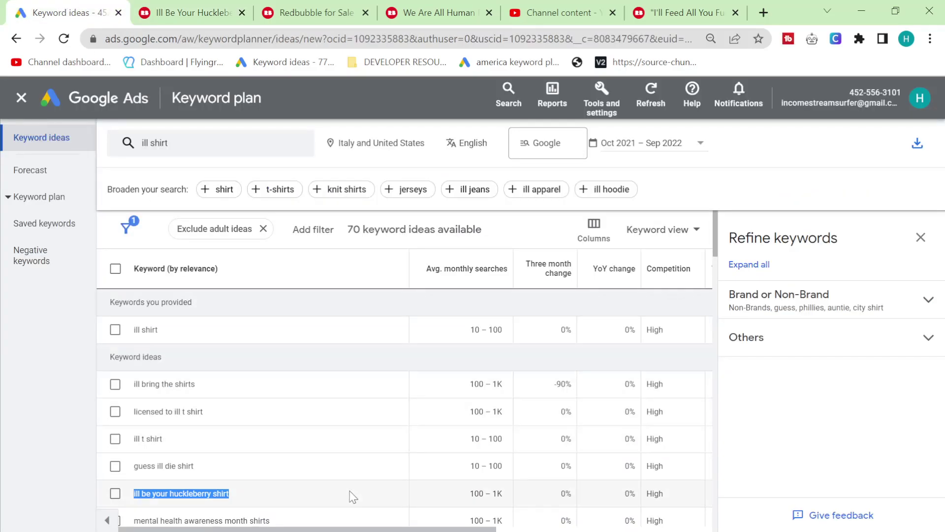
scroll(354, 496, "down", 2)
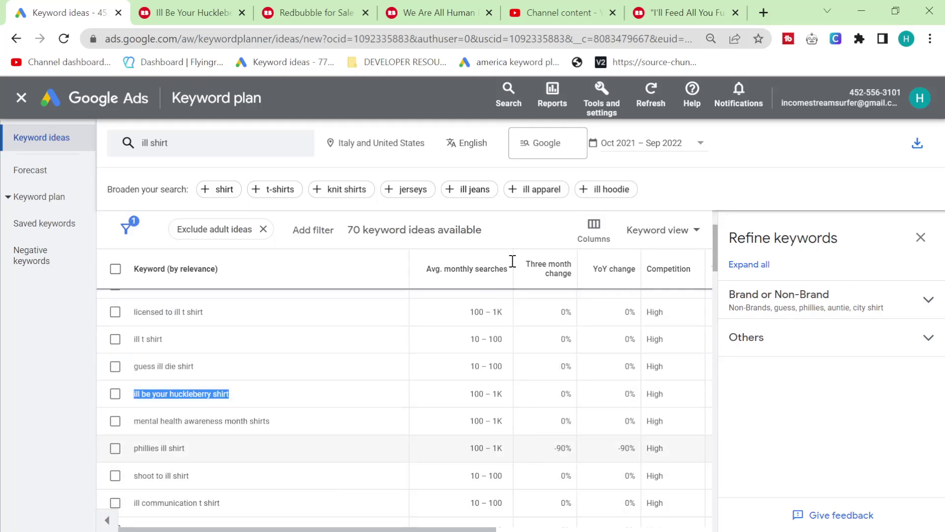
left_click(541, 269)
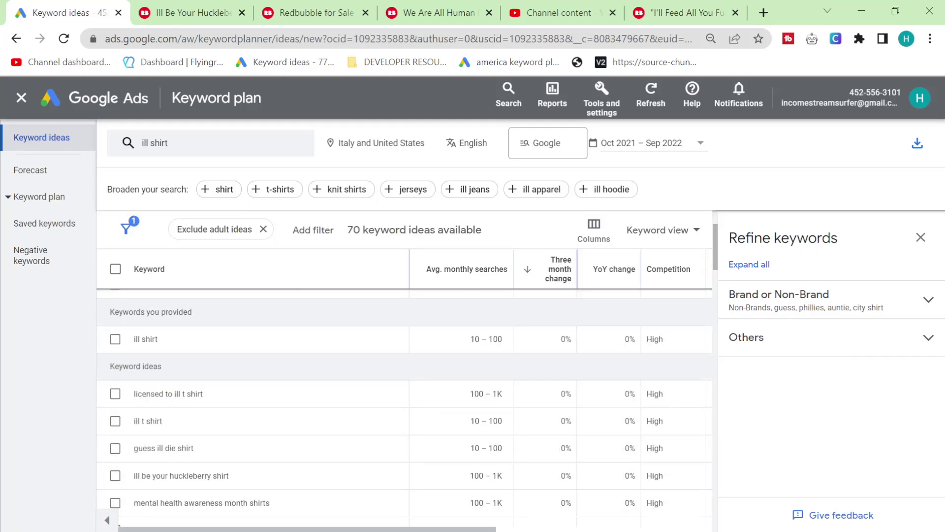
scroll(388, 395, "up", 2)
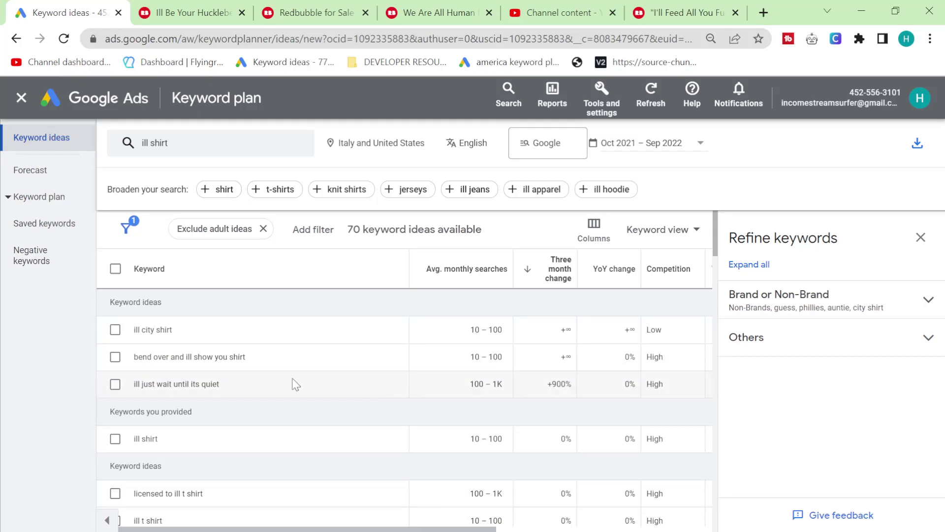
- Copy "ill just wait until its quiet" from the keyword ideas and search Google for it with "shirt" added
left_click_drag(277, 388, 140, 384)
key("ctrl+c")
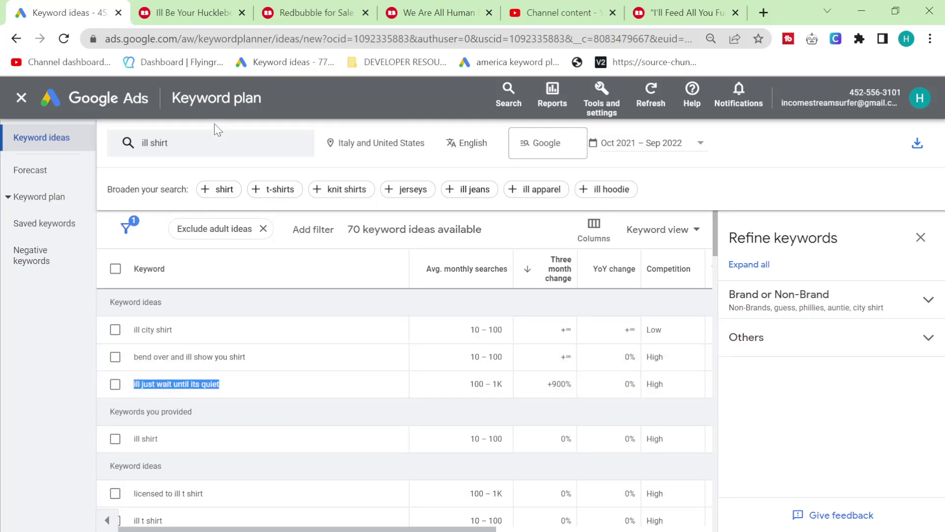
left_click(222, 14)
left_click(235, 39)
key("ctrl+v")
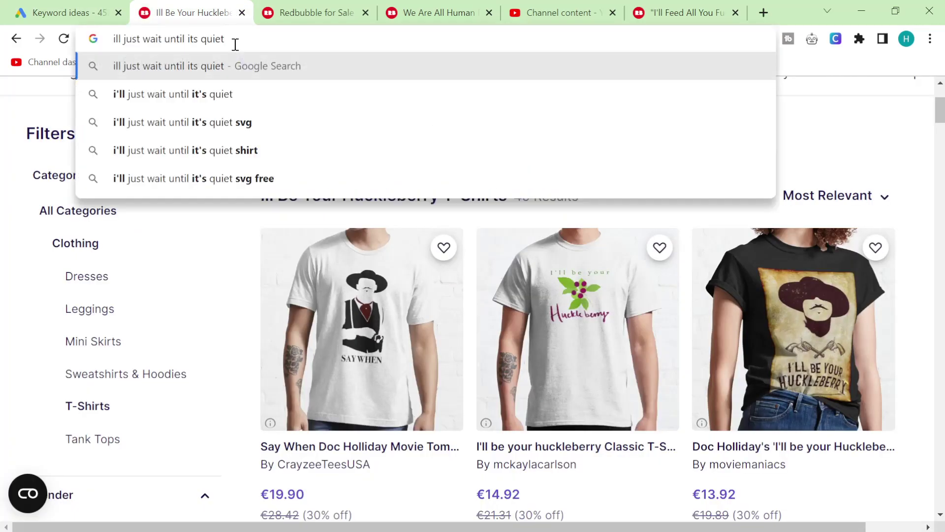
type("shirt")
key("Return")
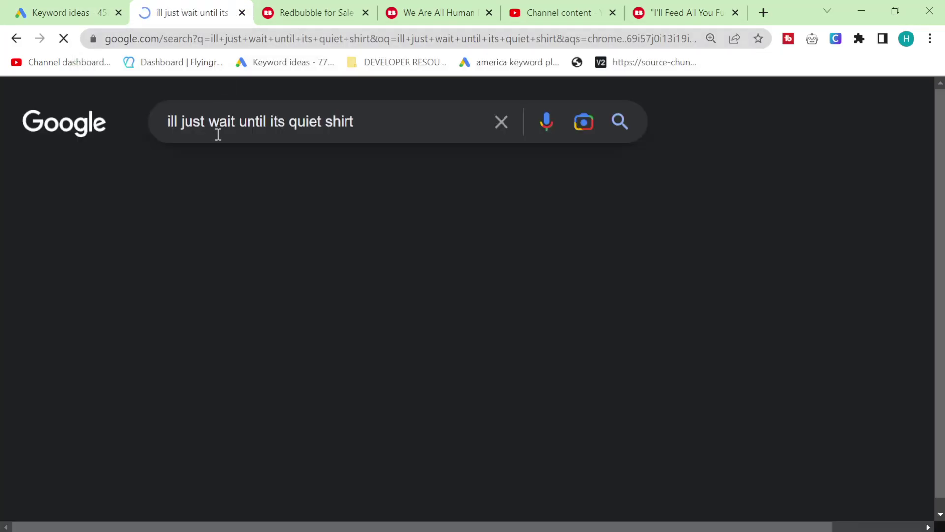
- Look through the Google results for the quiet shirt phrase for Redbubble and other competing product listings
scroll(283, 325, "down", 15)
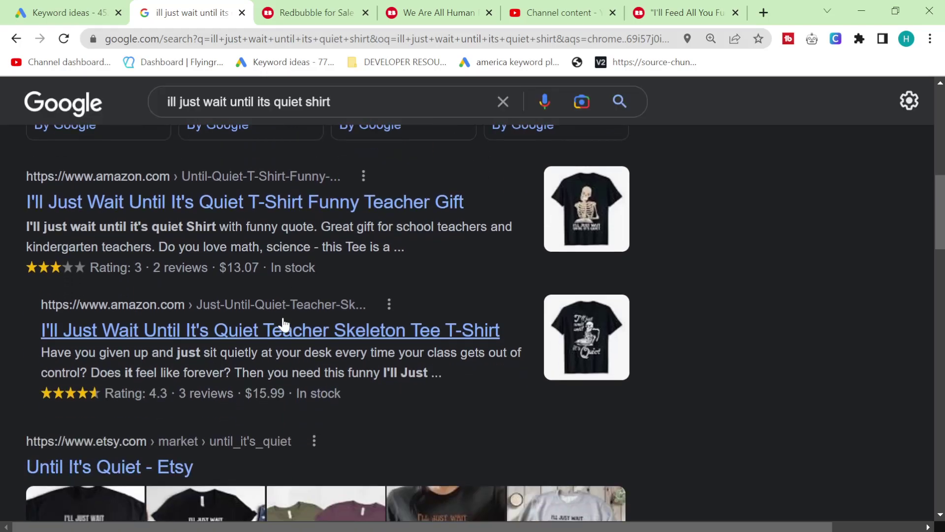
scroll(143, 272, "down", 6)
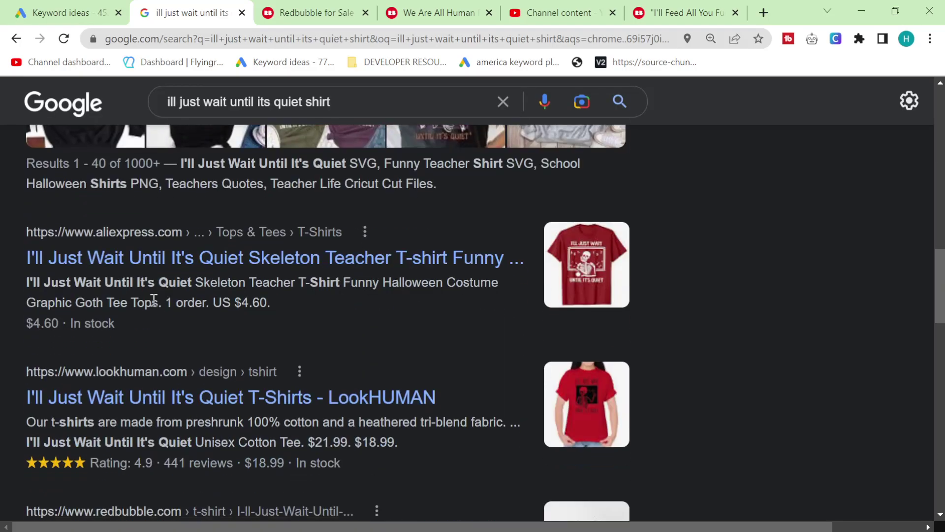
scroll(204, 347, "down", 3)
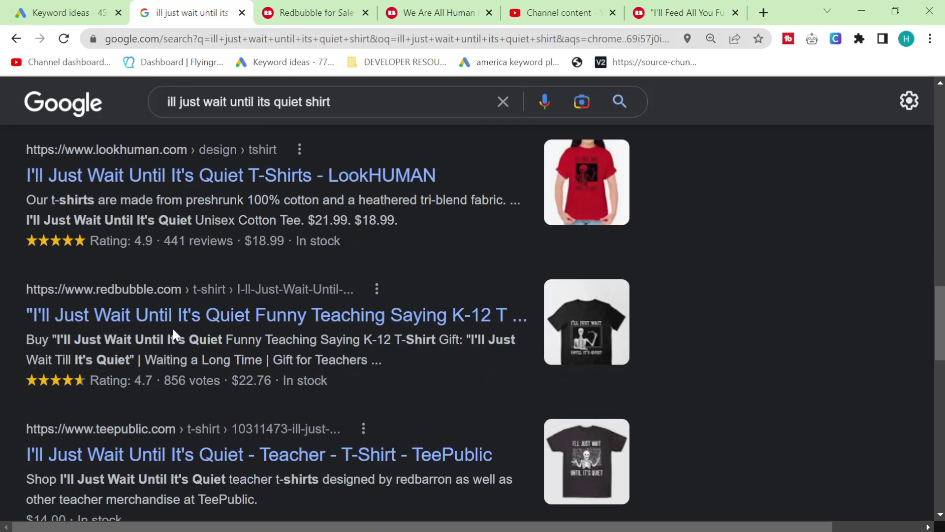
scroll(331, 362, "down", 3)
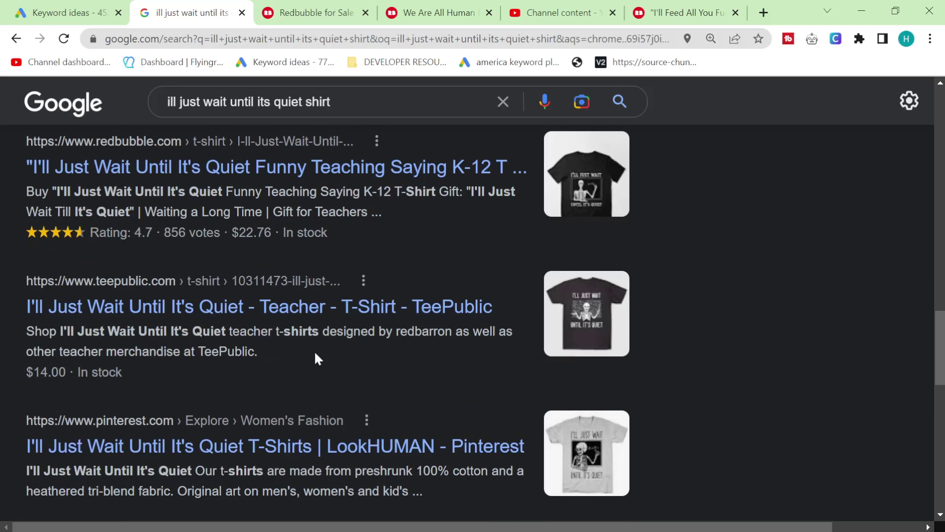
scroll(207, 313, "up", 6)
scroll(131, 337, "up", 6)
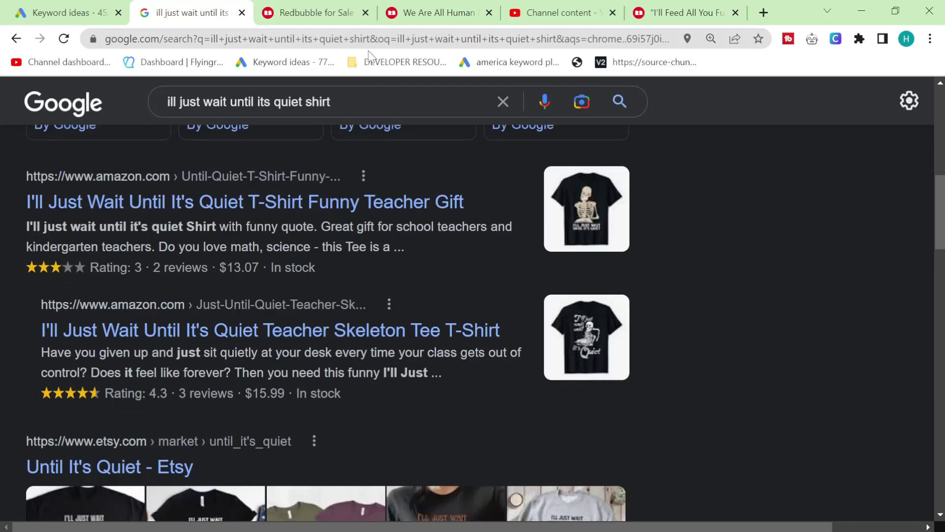
- Search Redbubble for "ill just wait until its quiet" and compare its listings with the keyword's figures in Keyword Planner
left_click(345, 13)
scroll(446, 162, "up", 15)
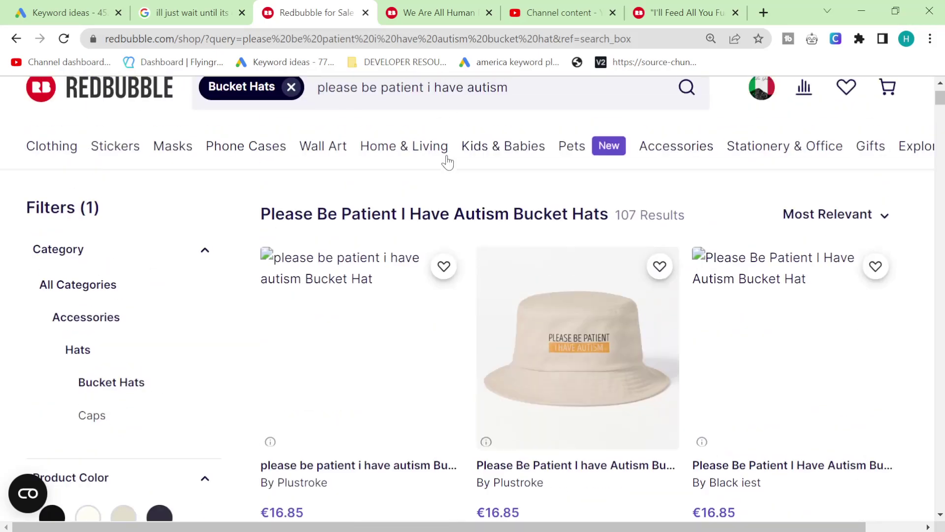
double_click(296, 162)
key("ctrl+a")
key("ctrl+v")
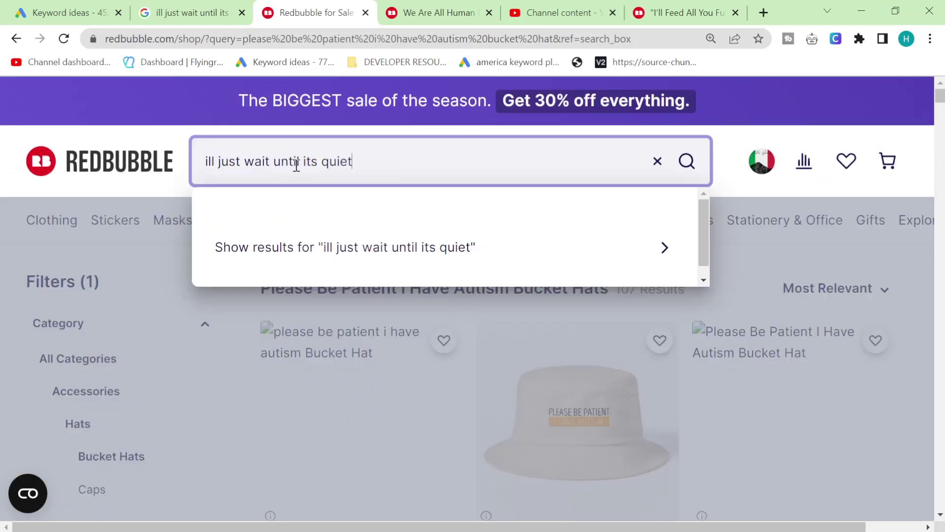
key("Return")
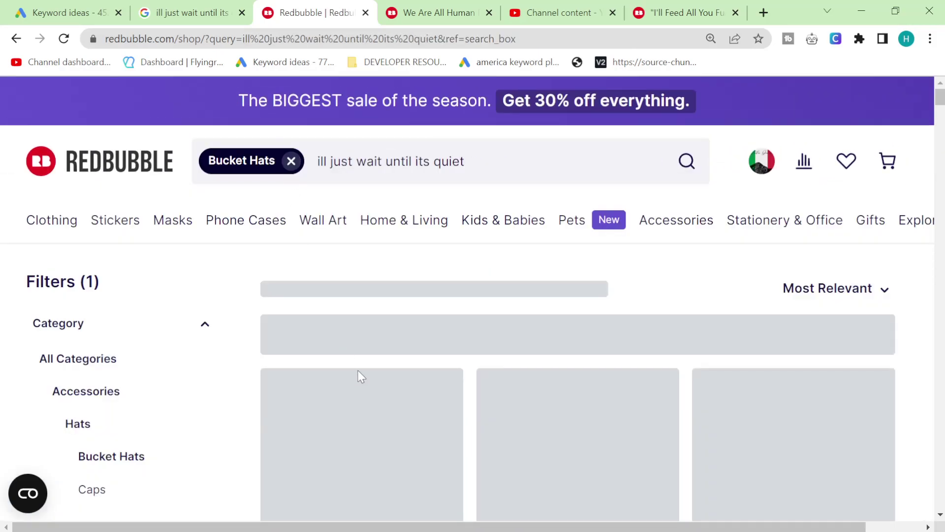
left_click(69, 13)
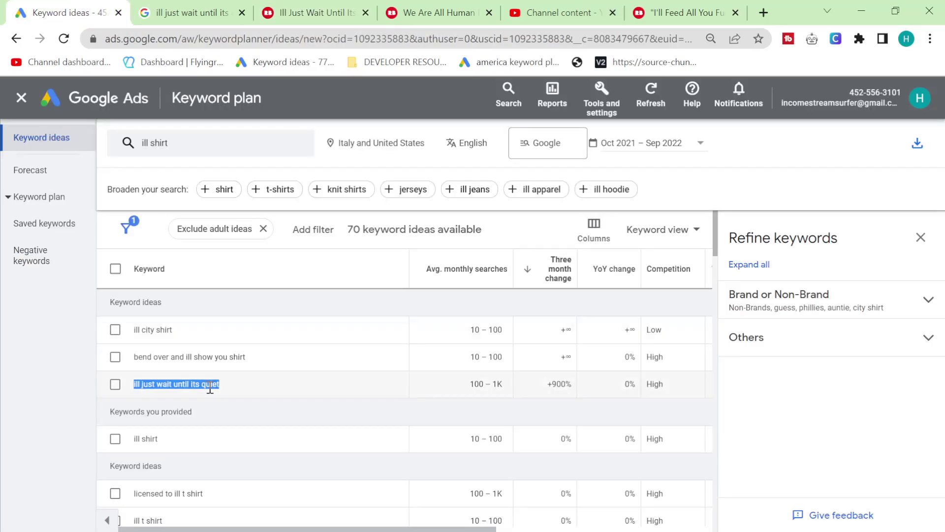
left_click(329, 11)
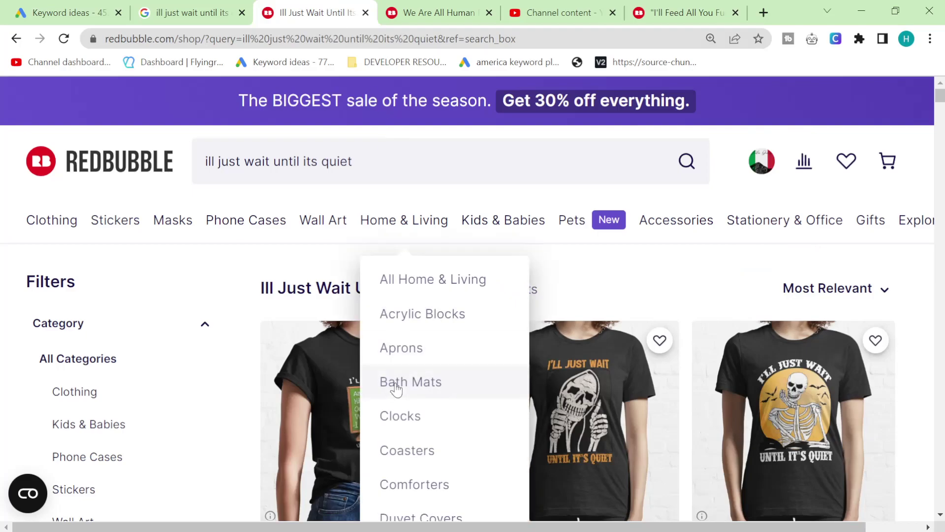
scroll(345, 374, "down", 2)
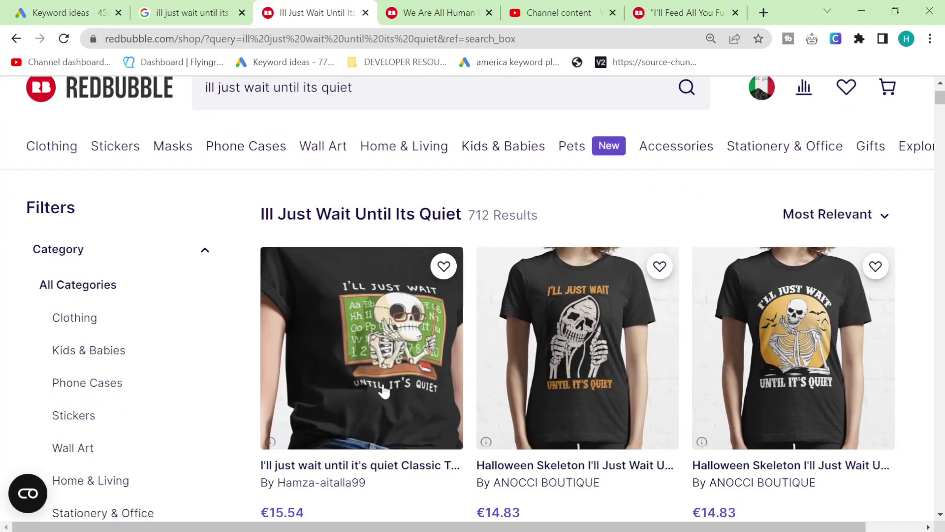
- Return to Keyword Planner and review the remaining "ill shirt" ideas for further usable phrases
left_click(69, 13)
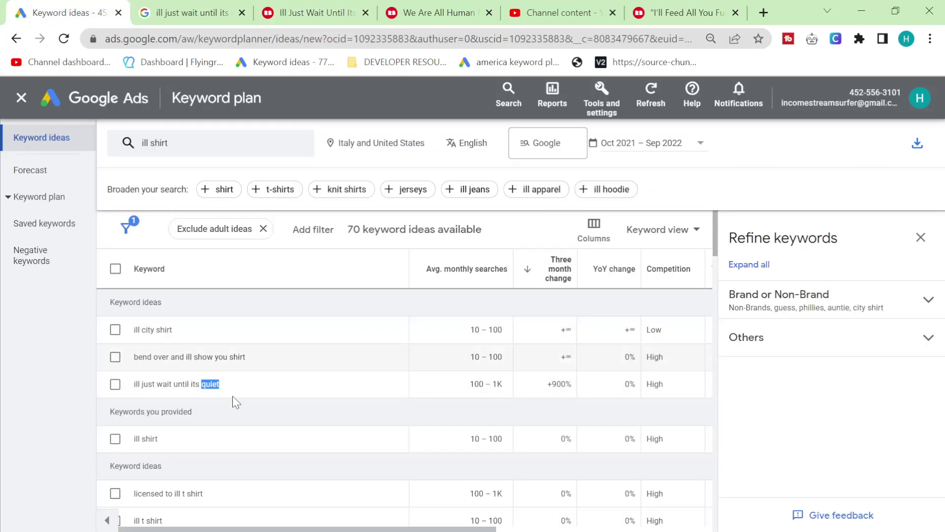
scroll(234, 398, "down", 2)
scroll(234, 401, "down", 2)
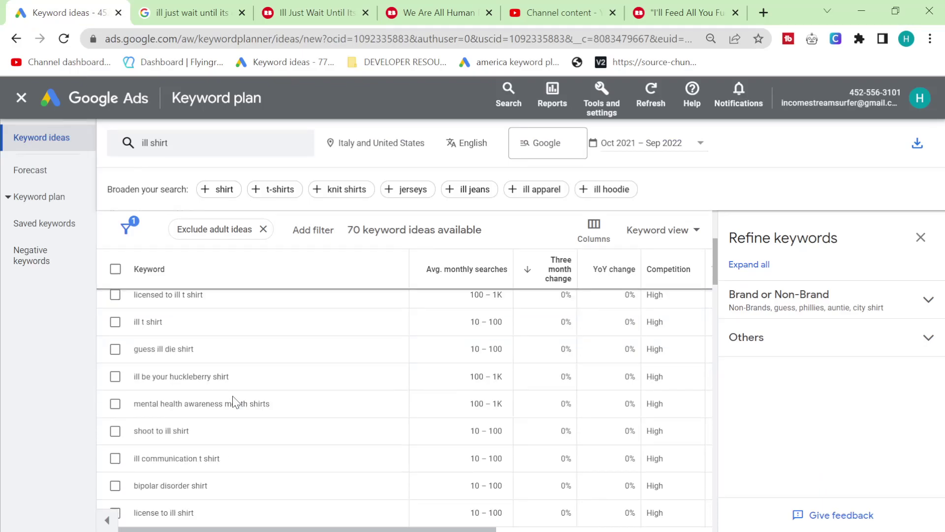
scroll(233, 401, "down", 2)
scroll(236, 402, "down", 2)
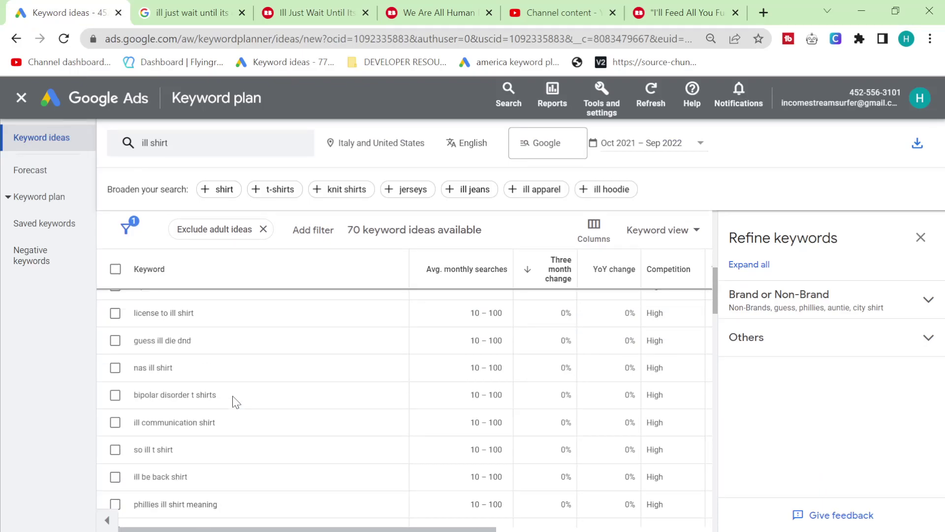
- Add "youll shirt" and "well shirt" to the existing Keyword Planner seed and get the new keyword ideas
left_click(170, 143)
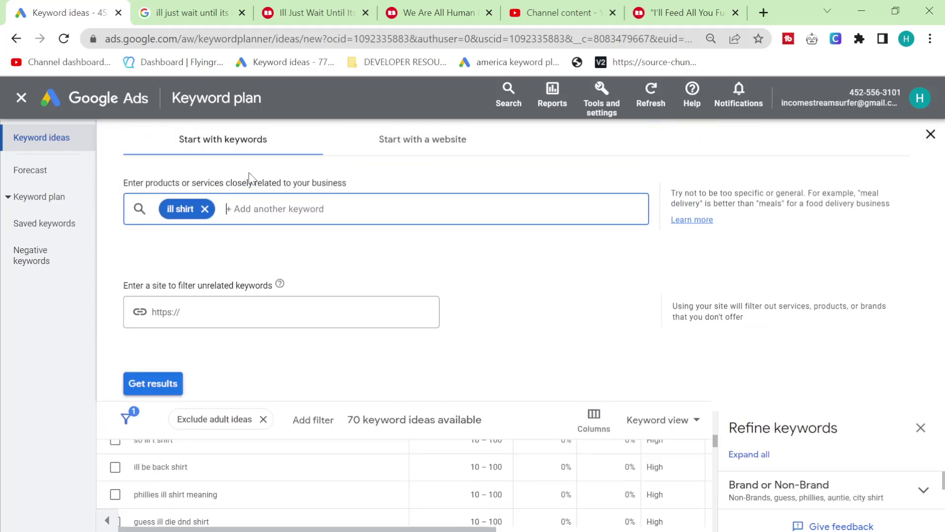
type("youll")
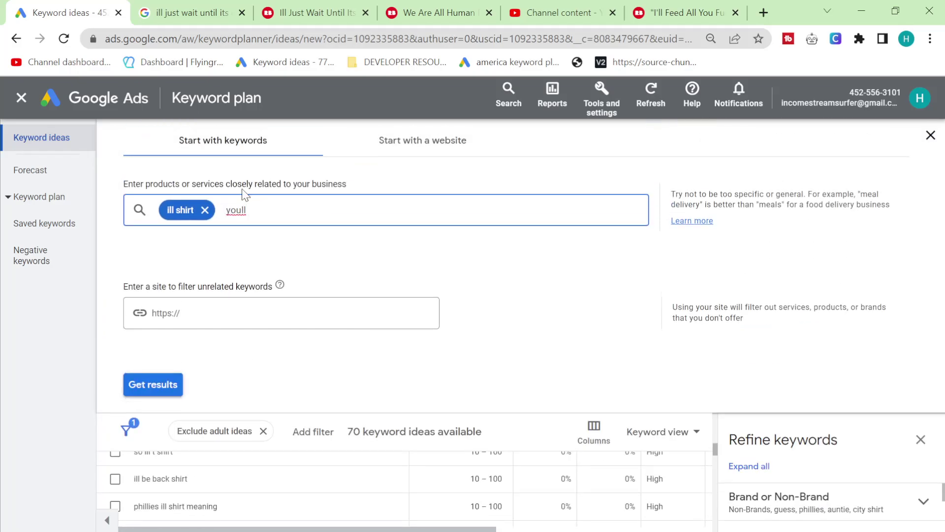
type(" shirt")
key("Return")
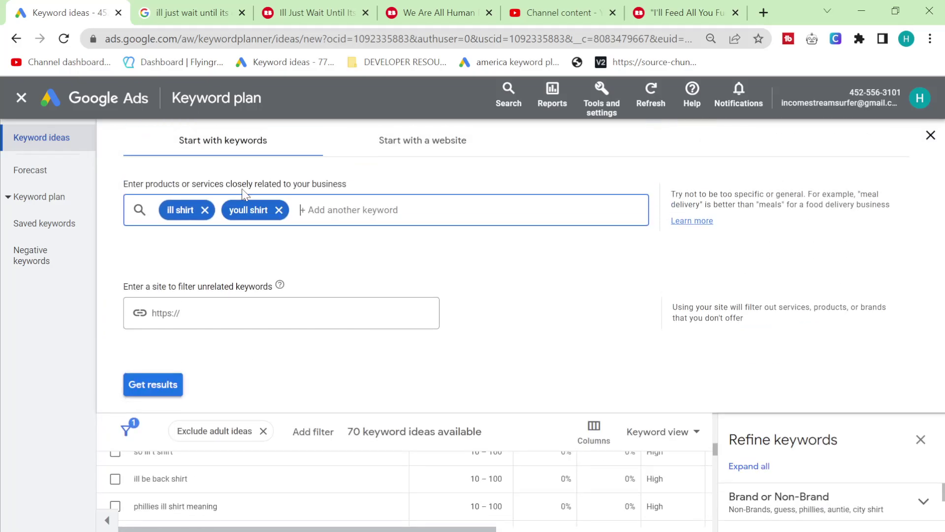
type("well shirt")
key("Return")
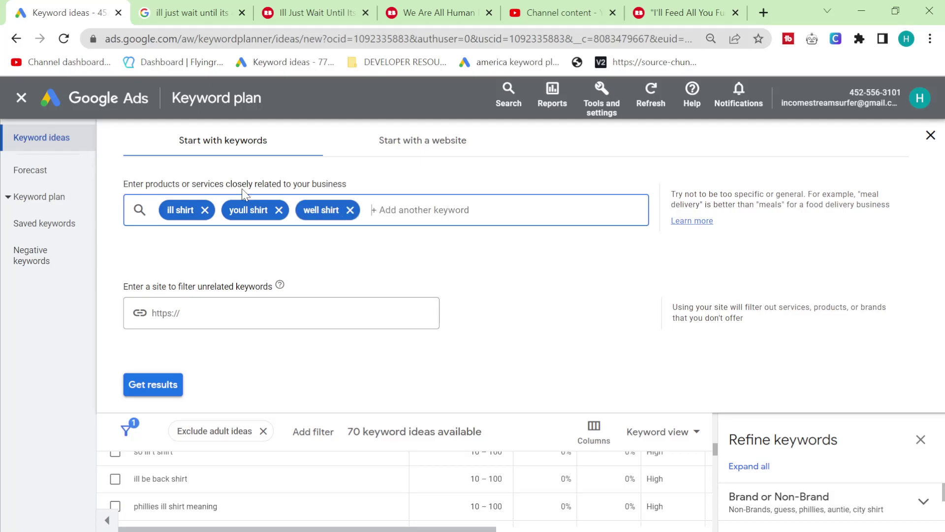
key("Return")
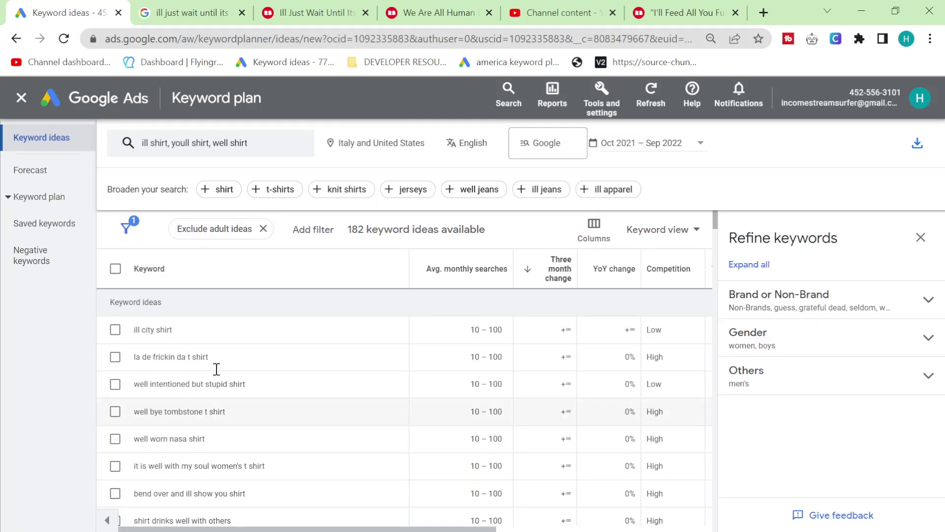
- Search Google for the keyword idea "la de frickin da t shirt" and find any Redbubble listings in the results
left_click_drag(215, 365, 125, 367)
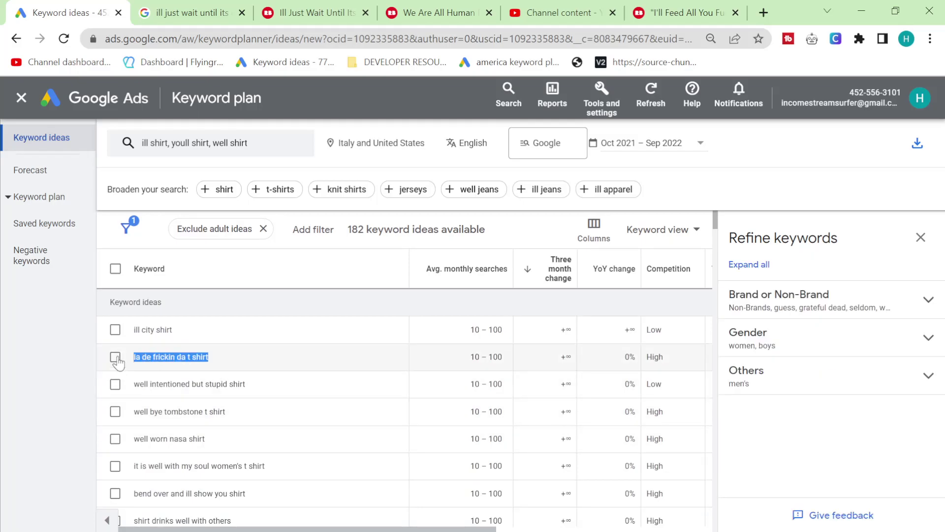
left_click(217, 10)
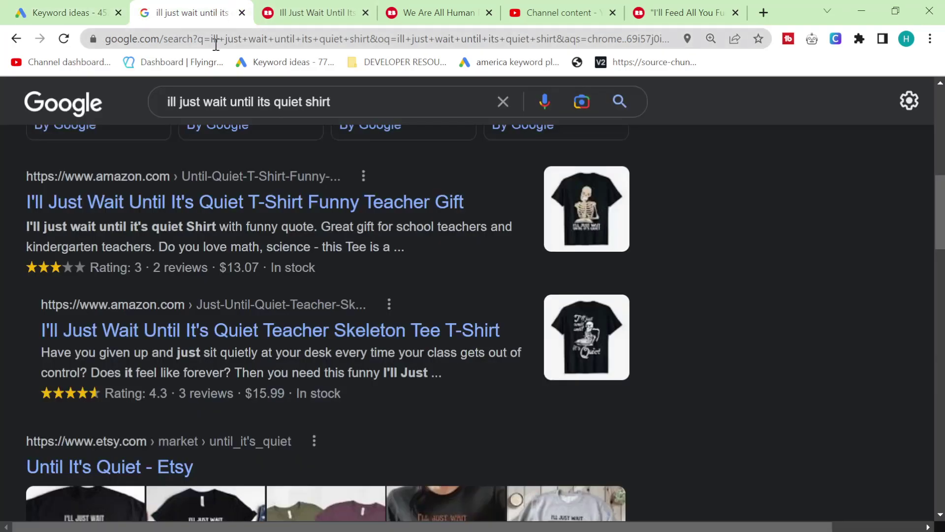
key("ctrl+shift+Tab")
key("ctrl+c")
key("ctrl+Tab")
left_click(183, 38)
key("ctrl+v")
key("Return")
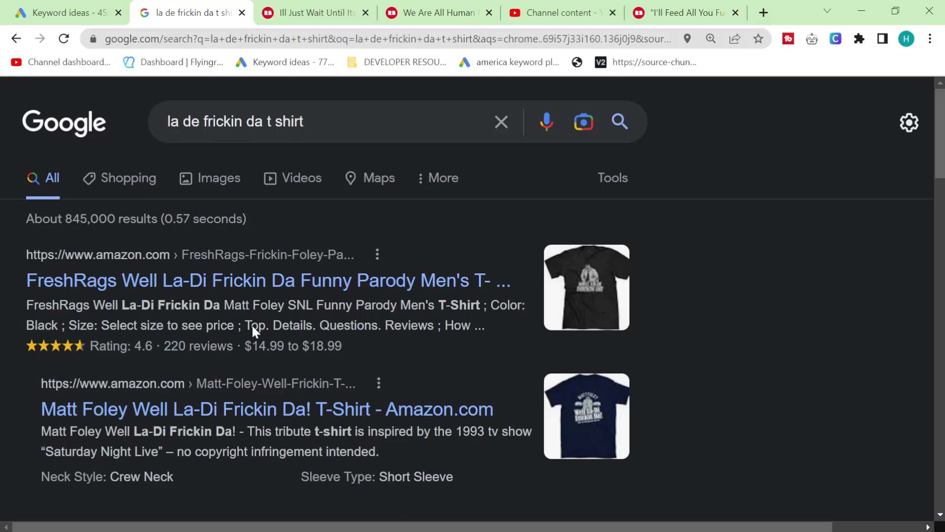
key("ctrl+f")
type("redbub")
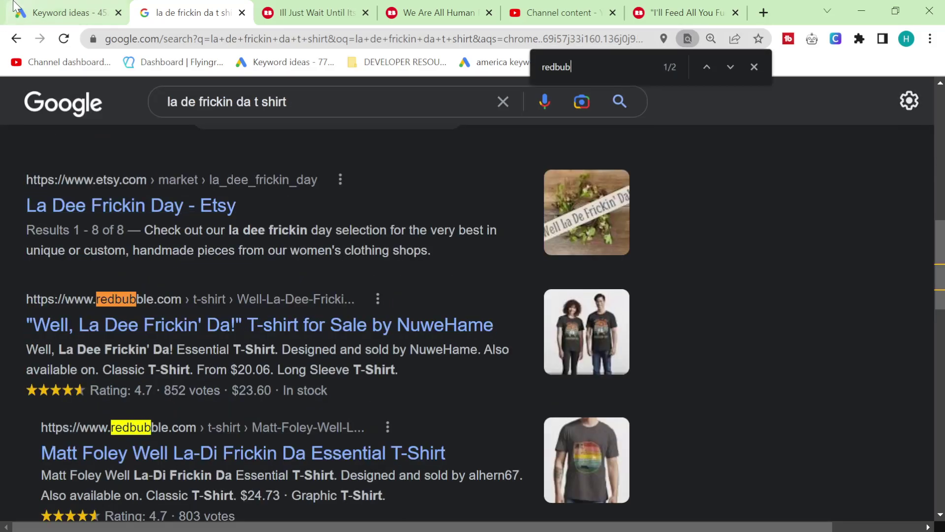
- Search Google for the keyword idea "well intentioned but stupid shirt" and check the results for Redbubble listings
key("ctrl+shift+Tab")
left_click_drag(246, 384, 126, 392)
key("ctrl+c")
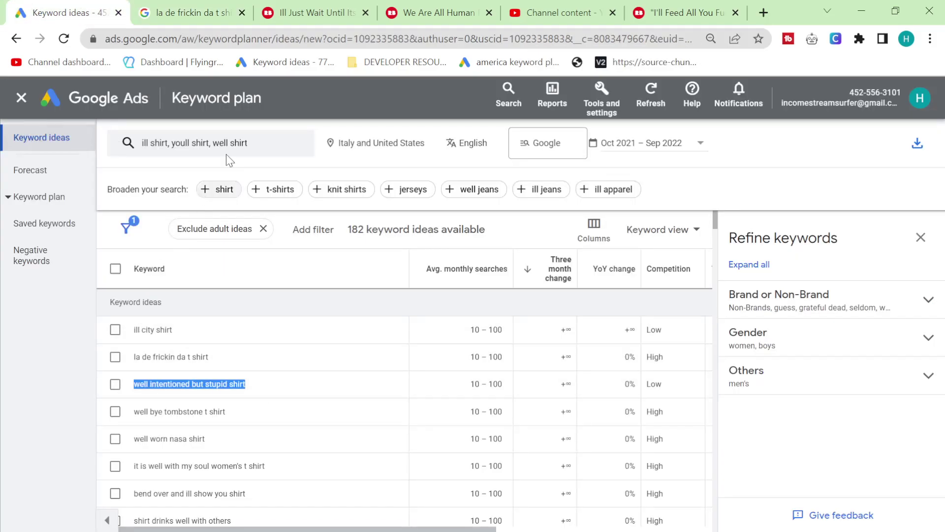
left_click(217, 13)
left_click(223, 35)
key("ctrl+v")
key("Return")
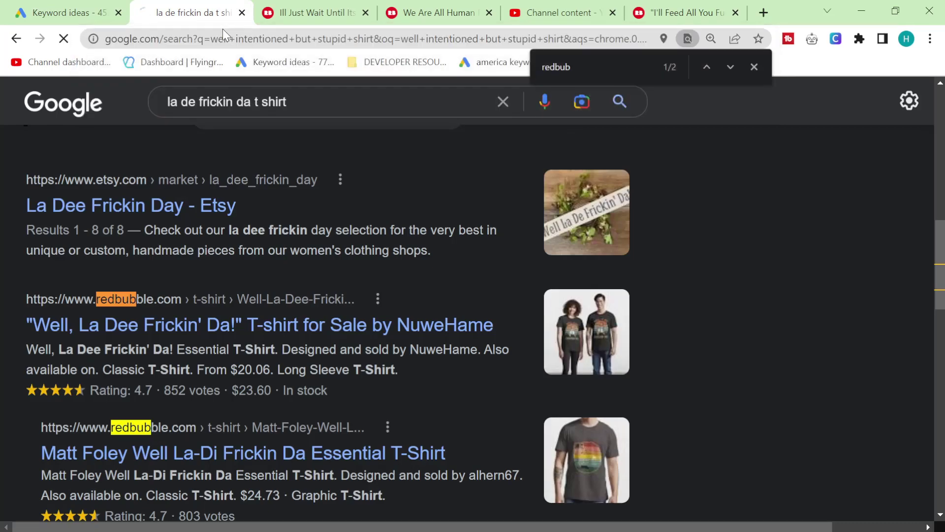
scroll(246, 331, "down", 5)
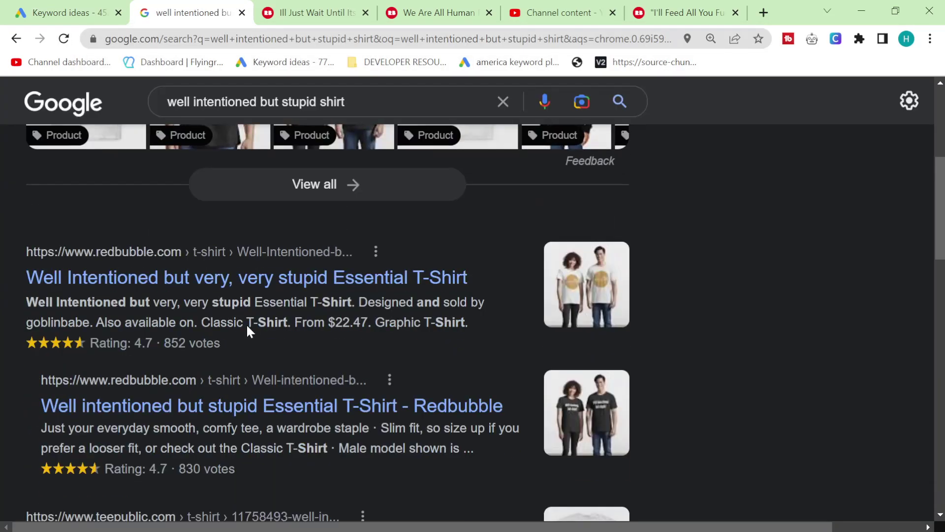
- Search Redbubble for "well intentioned but stupid shirt" to check the competing listings
left_click(315, 13)
left_click(254, 106)
key("ctrl+v")
key("Return")
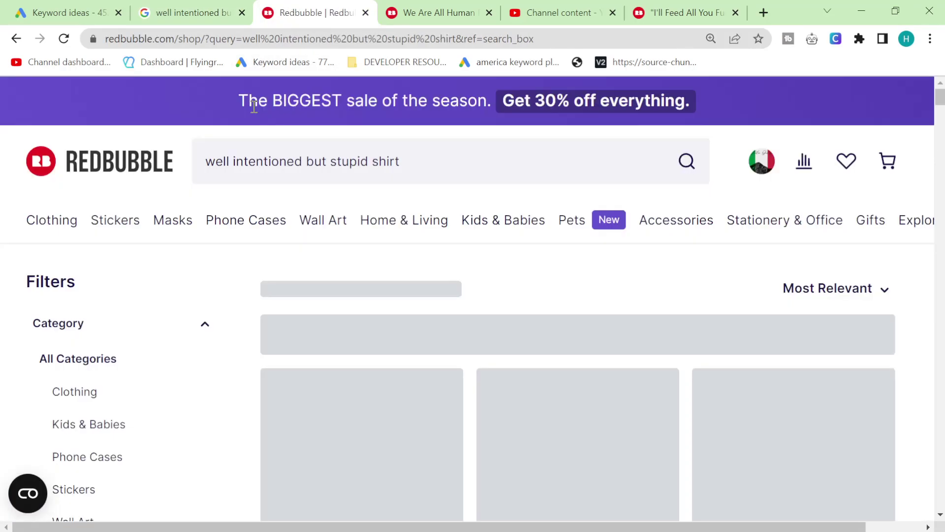
mouse_move(407, 217)
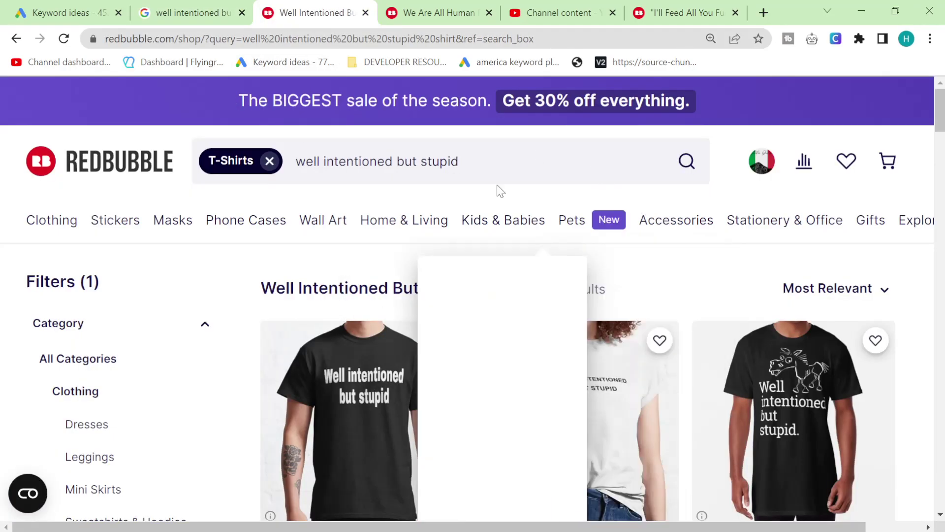
- Return to Keyword Planner and examine the search volume and three-month change for "well intentioned but stupid shirt"
left_click_drag(46, 10, 165, 5)
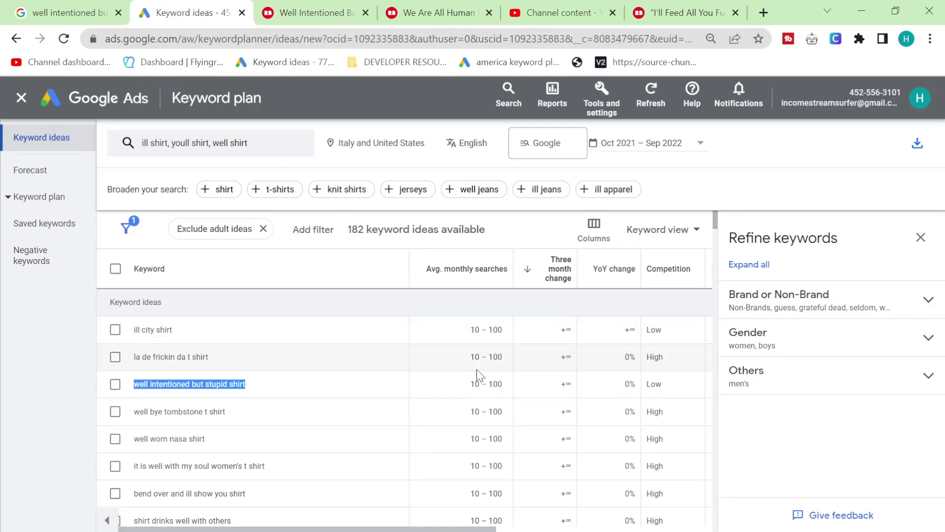
mouse_move(562, 285)
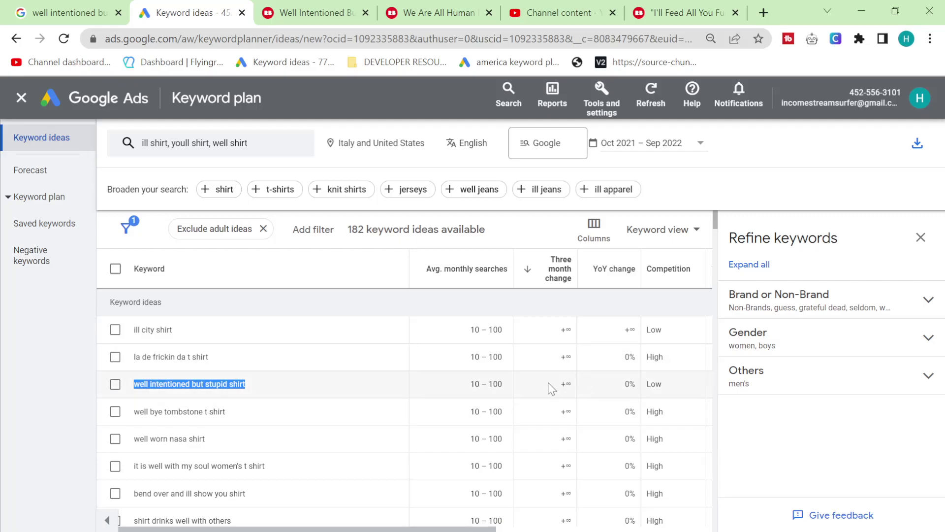
left_click_drag(554, 385, 591, 379)
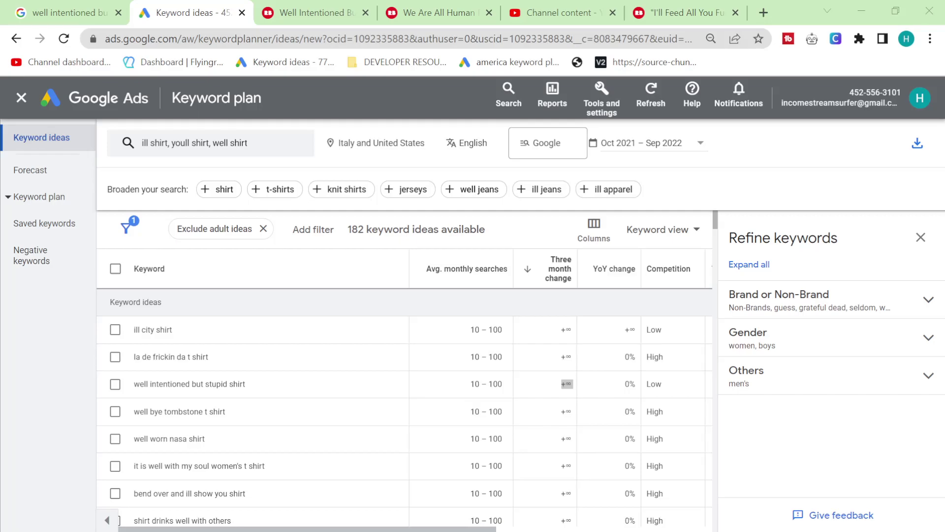
key("alt+Tab")
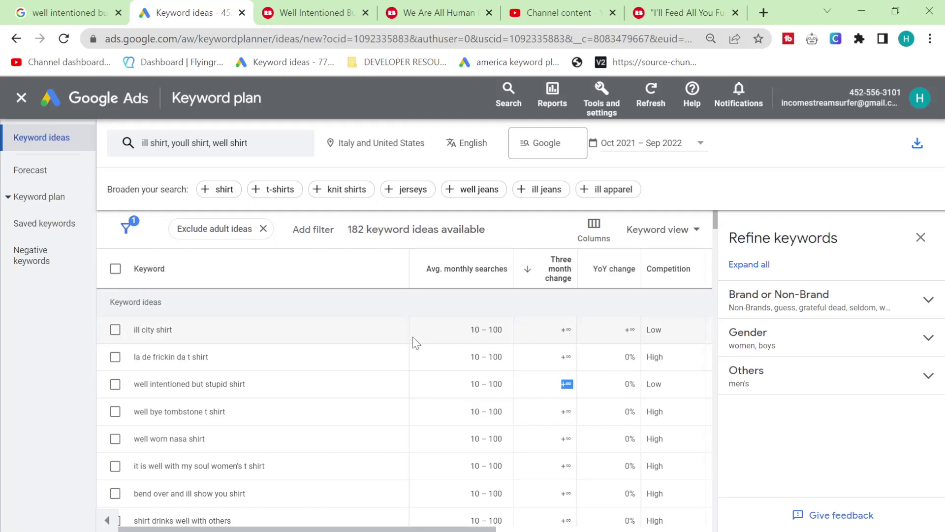
left_click_drag(248, 384, 128, 385)
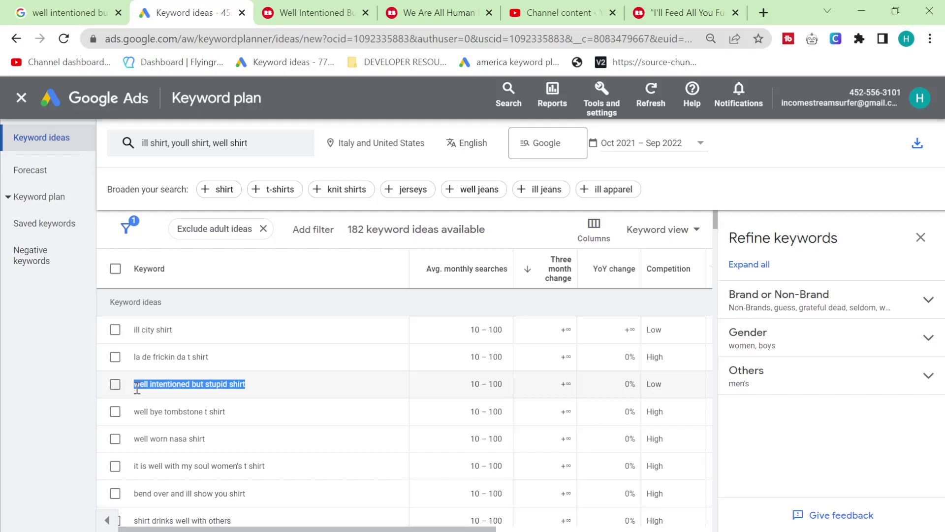
- Review the remaining keyword ideas for the "ill shirt", "youll shirt" and "well shirt" seeds for further usable phrases
scroll(128, 385, "down", 2)
scroll(160, 358, "up", 10)
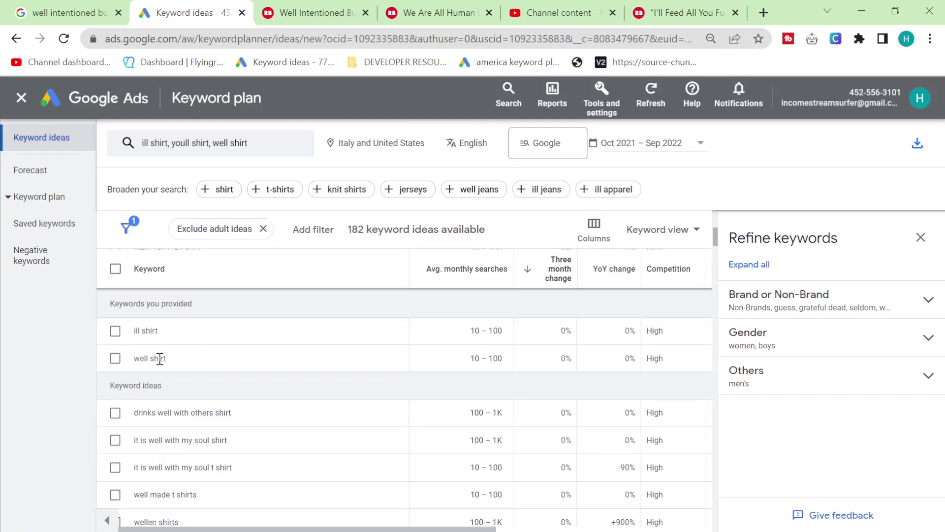
scroll(160, 358, "down", 15)
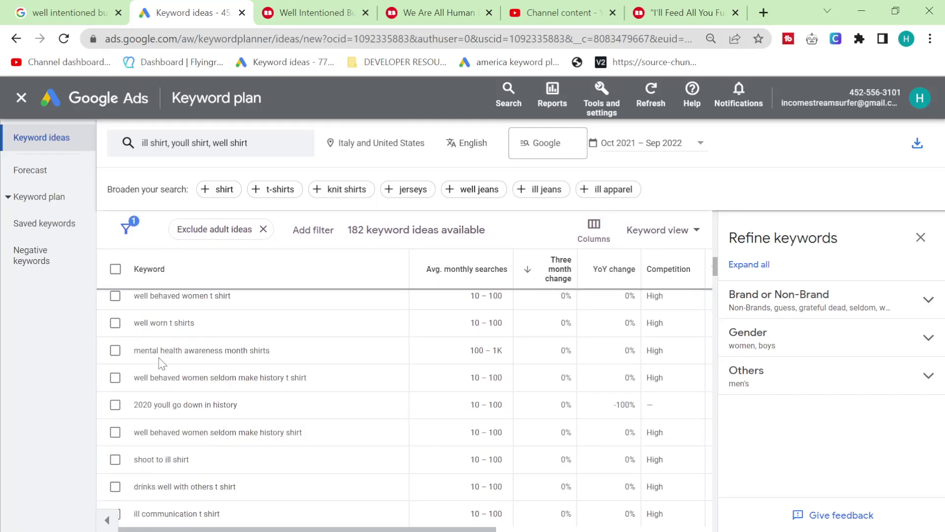
scroll(159, 363, "down", 10)
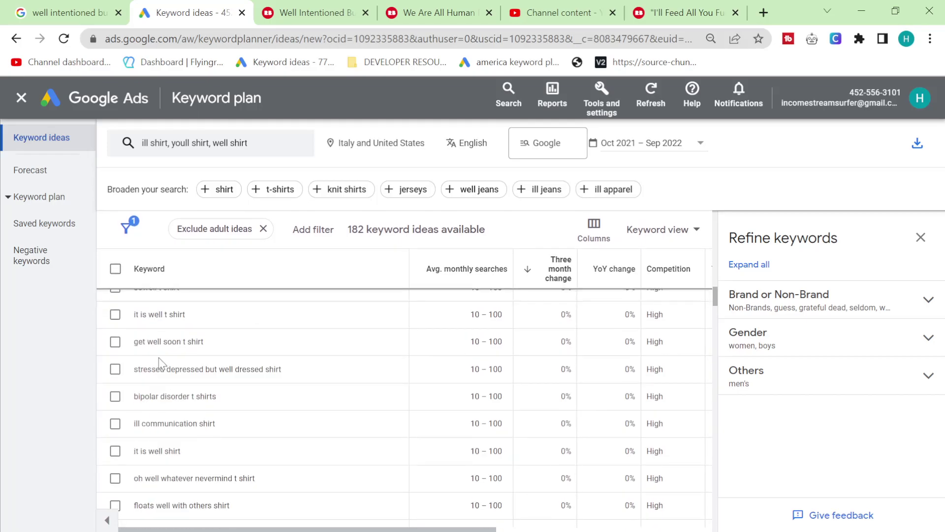
scroll(159, 364, "down", 10)
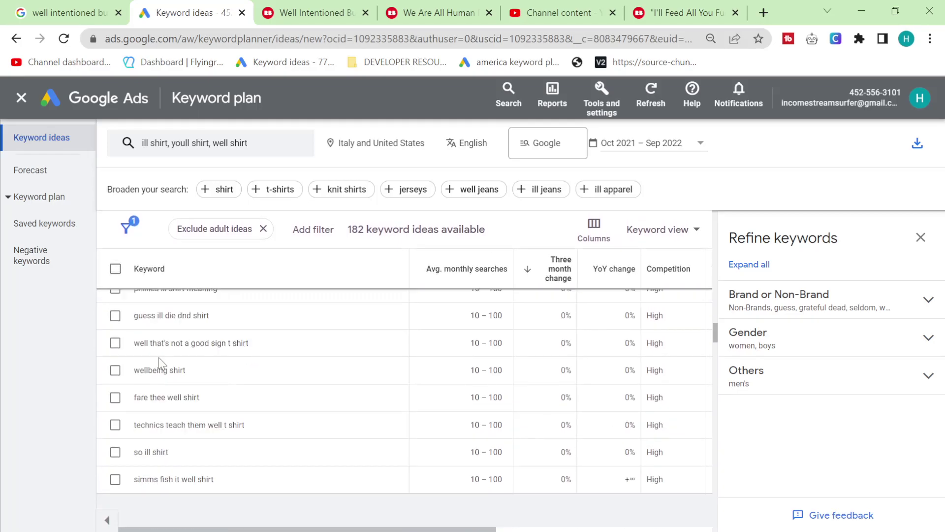
scroll(159, 359, "down", 2)
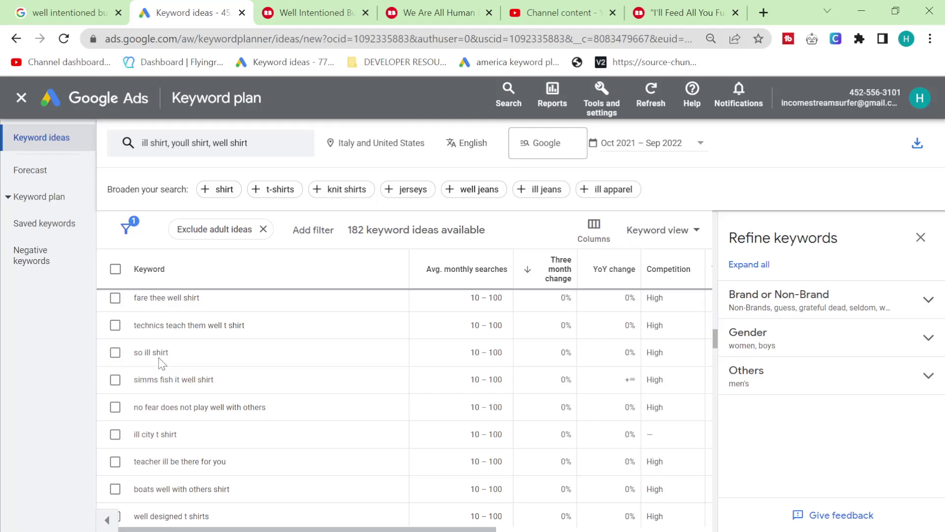
scroll(159, 364, "down", 4)
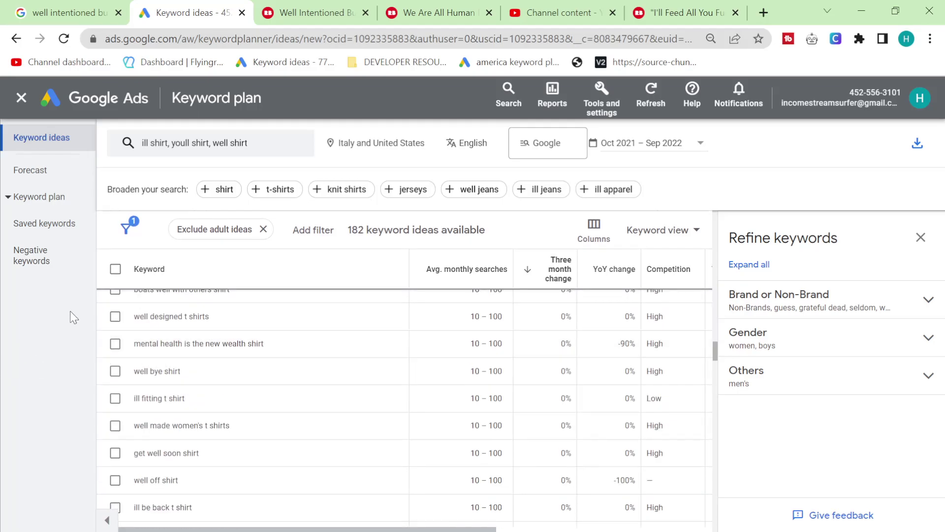
scroll(173, 372, "down", 6)
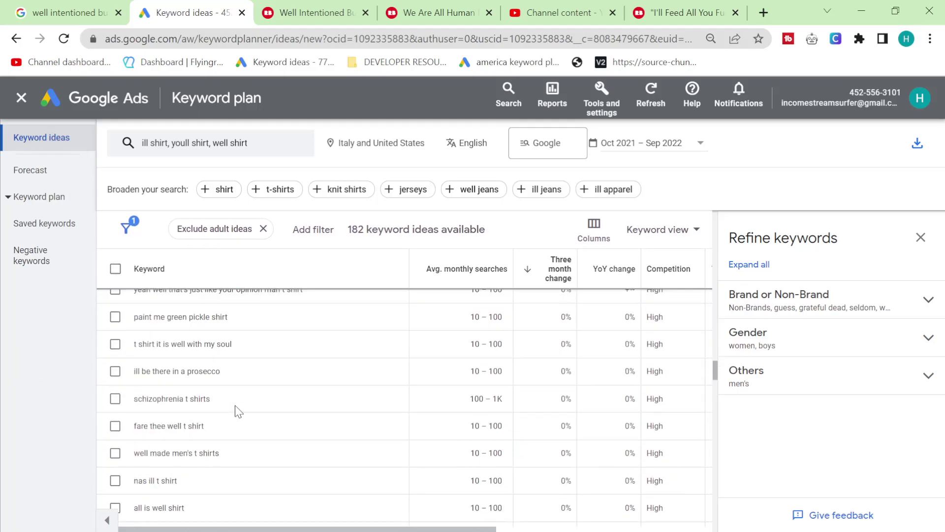
scroll(238, 410, "down", 10)
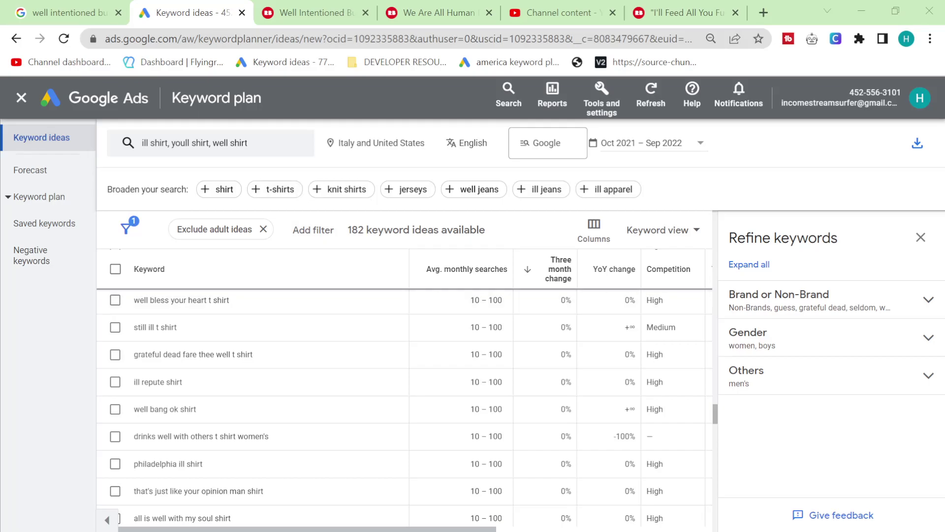
scroll(321, 396, "down", 8)
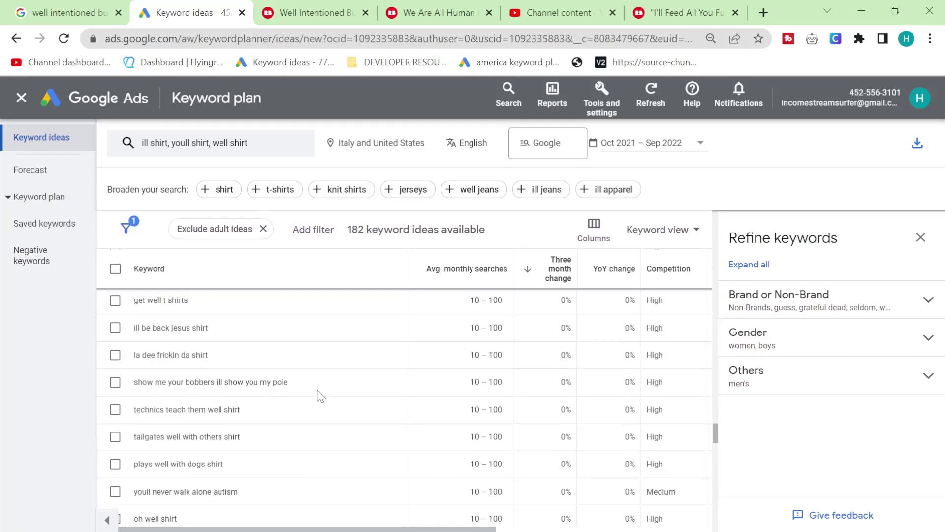
- Reopen the Keyword Planner seed keywords and re-enter "ill shirt" after "youll shirt" and "well shirt"
left_click(262, 151)
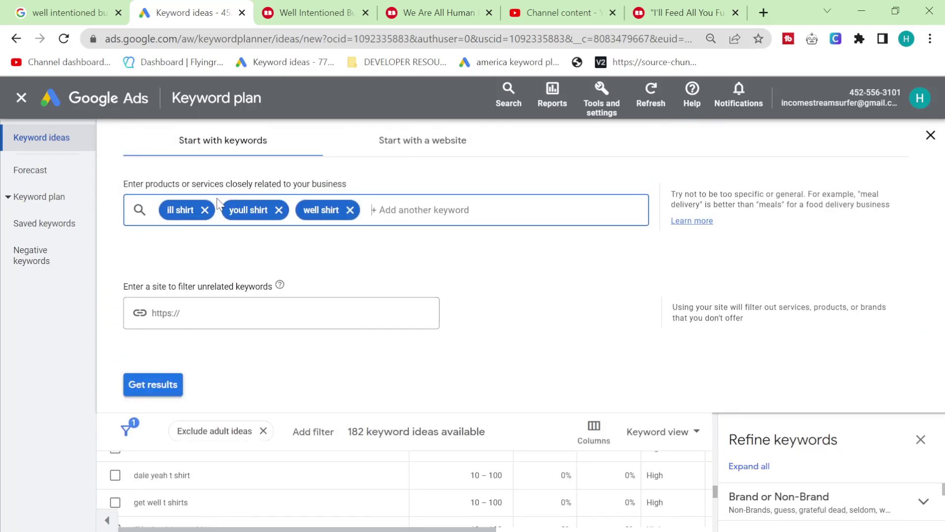
left_click(191, 219)
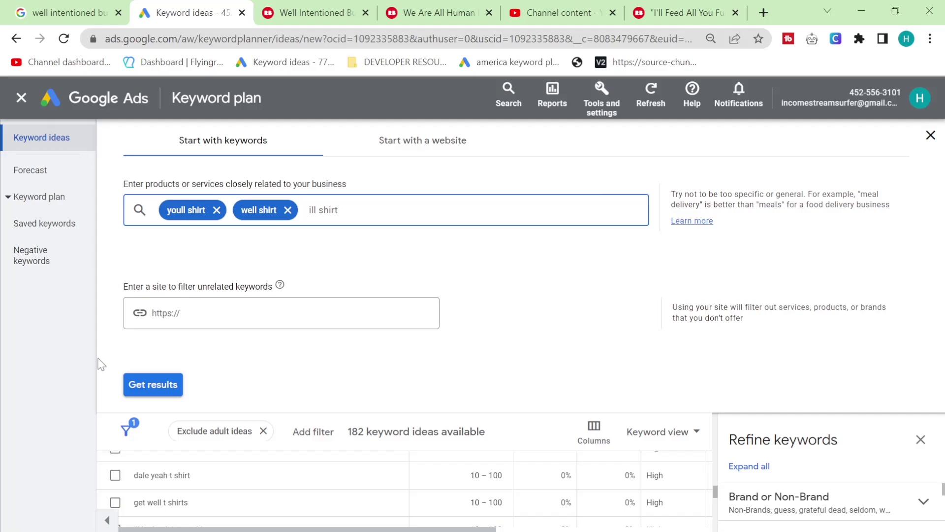
key("Return")
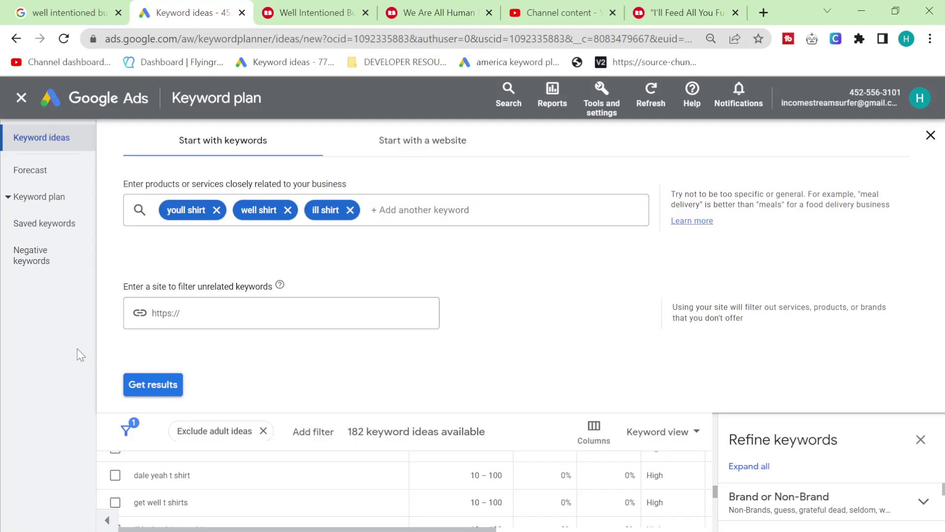